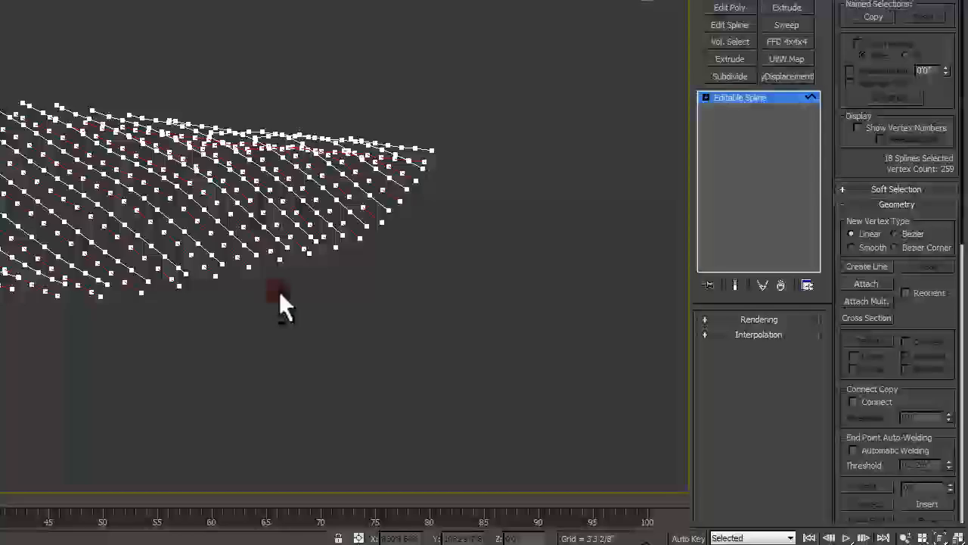
- In the top view, detach the lowest pair of splines from the combined shape as a separate shape object
{"action": "key", "text": "t"}
{"action": "key", "text": "z"}
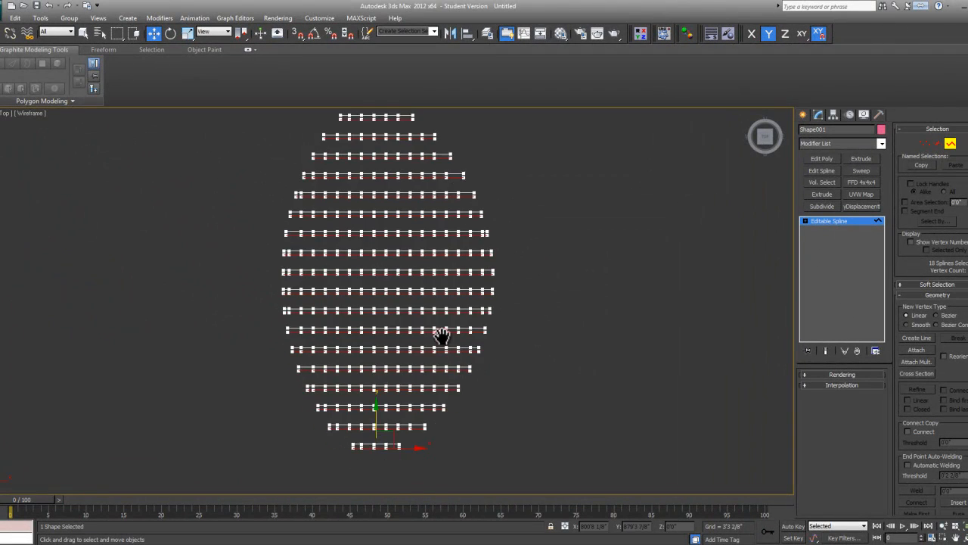
{"action": "scroll", "coordinate": [400, 461], "scroll_direction": "up", "scroll_amount": 5}
{"action": "left_click_drag", "start_coordinate": [388, 400], "coordinate": [386, 391]}
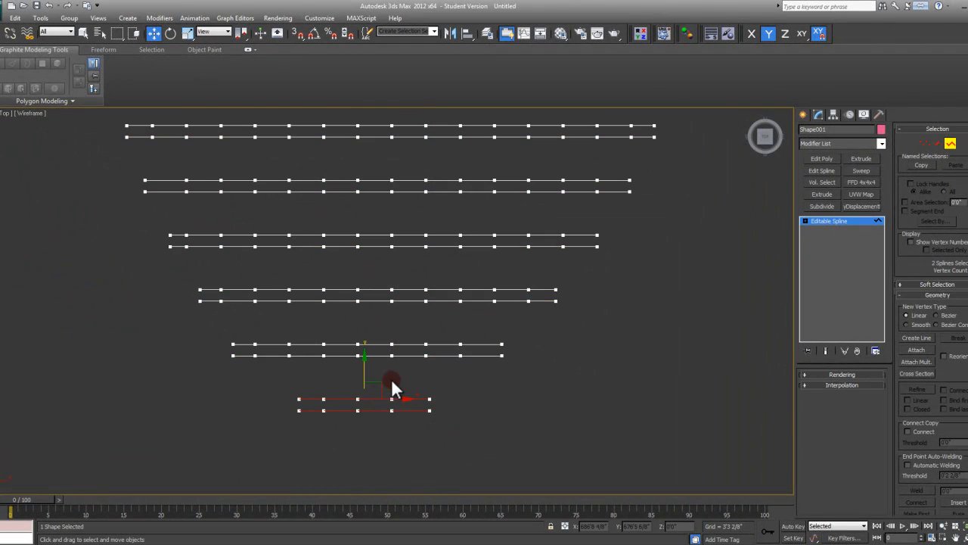
{"action": "scroll", "coordinate": [965, 368], "scroll_direction": "down", "scroll_amount": 6}
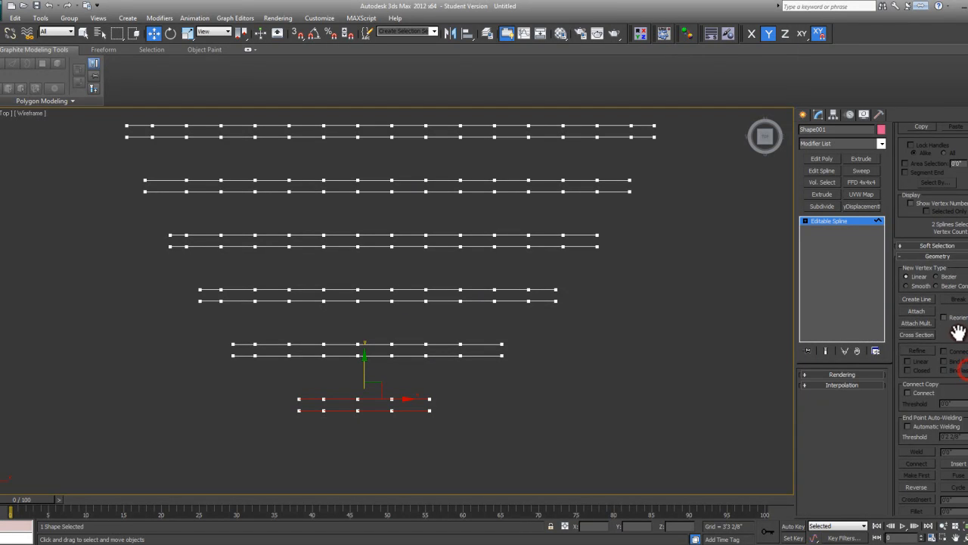
{"action": "scroll", "coordinate": [959, 338], "scroll_direction": "down", "scroll_amount": 2}
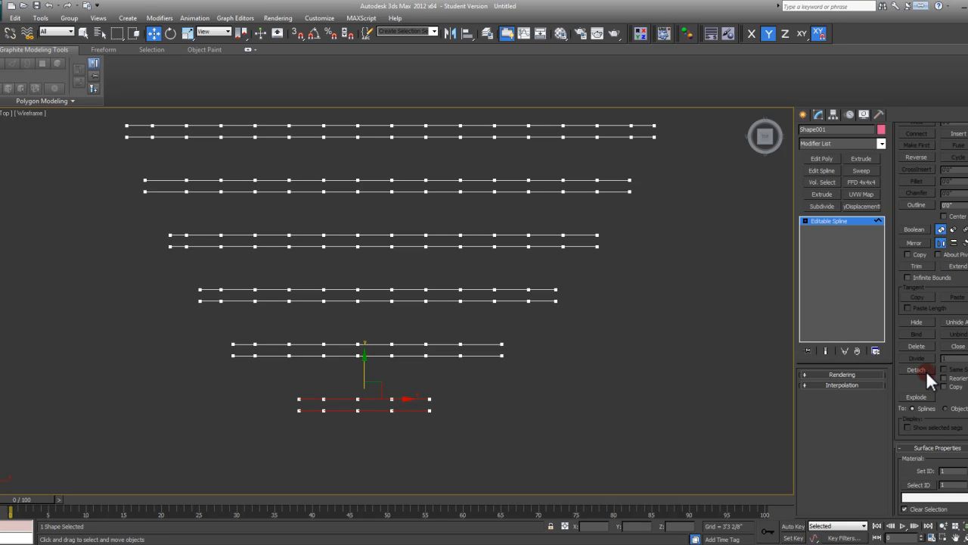
{"action": "left_click", "coordinate": [919, 368]}
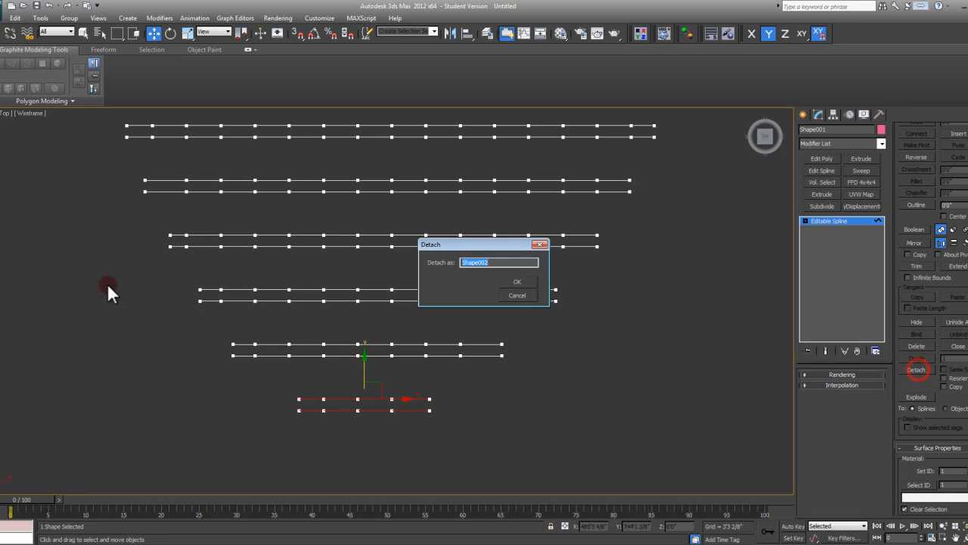
{"action": "left_click", "coordinate": [518, 282]}
- Detach the second and third spline pairs from the bottom, each as its own shape object
{"action": "left_click", "coordinate": [483, 337]}
{"action": "left_click", "coordinate": [924, 366]}
{"action": "left_click", "coordinate": [518, 282]}
{"action": "left_click_drag", "start_coordinate": [501, 266], "coordinate": [587, 313]}
{"action": "left_click", "coordinate": [924, 369]}
{"action": "left_click", "coordinate": [519, 281]}
- Detach the fourth and fifth spline pairs from the bottom into two separate shape objects
{"action": "middle_click_drag", "start_coordinate": [577, 237], "coordinate": [532, 320]}
{"action": "left_click", "coordinate": [564, 338]}
{"action": "left_click", "coordinate": [915, 365]}
{"action": "left_click", "coordinate": [519, 279]}
{"action": "left_click_drag", "start_coordinate": [588, 282], "coordinate": [540, 252]}
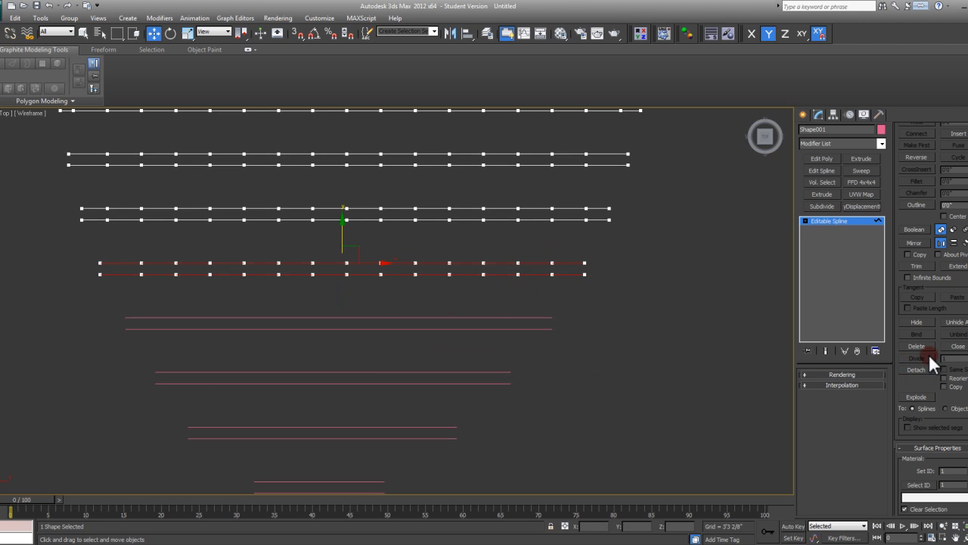
{"action": "left_click", "coordinate": [921, 370]}
{"action": "left_click", "coordinate": [519, 281]}
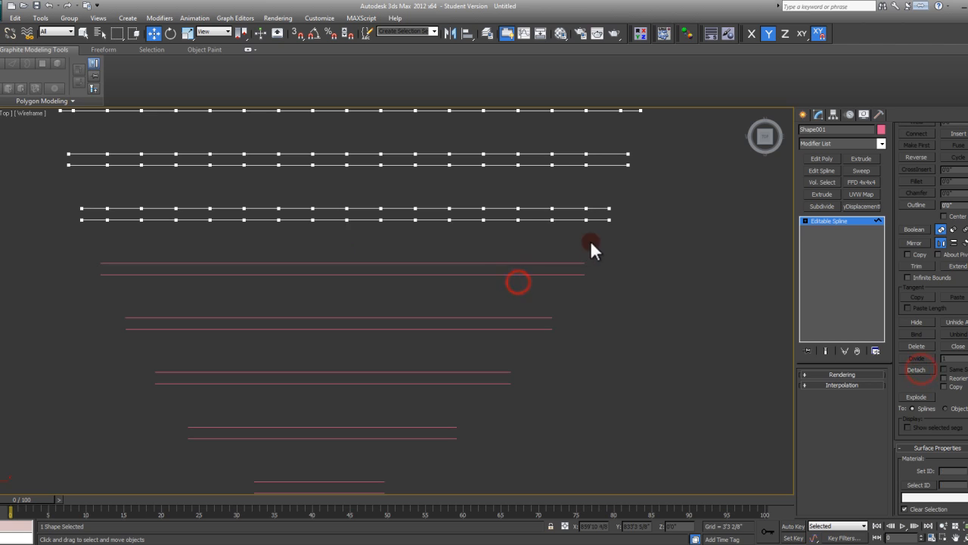
- Detach the sixth and seventh spline pairs from the bottom, each as its own shape object
{"action": "left_click_drag", "start_coordinate": [587, 201], "coordinate": [620, 240]}
{"action": "left_click", "coordinate": [920, 369]}
{"action": "left_click", "coordinate": [519, 280]}
{"action": "middle_click_drag", "start_coordinate": [644, 178], "coordinate": [576, 309]}
{"action": "left_click_drag", "start_coordinate": [578, 311], "coordinate": [553, 291]}
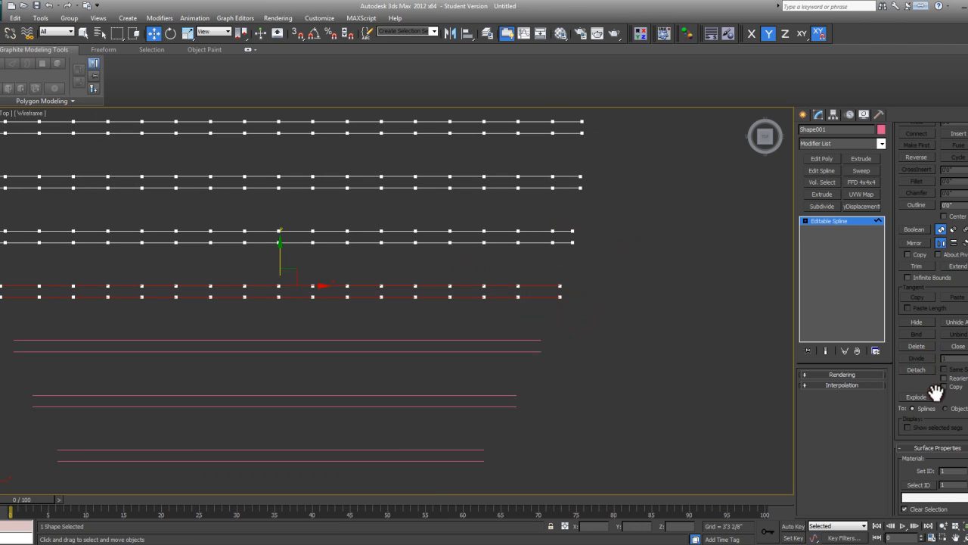
{"action": "left_click", "coordinate": [924, 370]}
{"action": "left_click", "coordinate": [519, 281]}
- Detach the eighth and ninth spline pairs from the bottom as separate shape objects
{"action": "left_click_drag", "start_coordinate": [599, 254], "coordinate": [555, 226]}
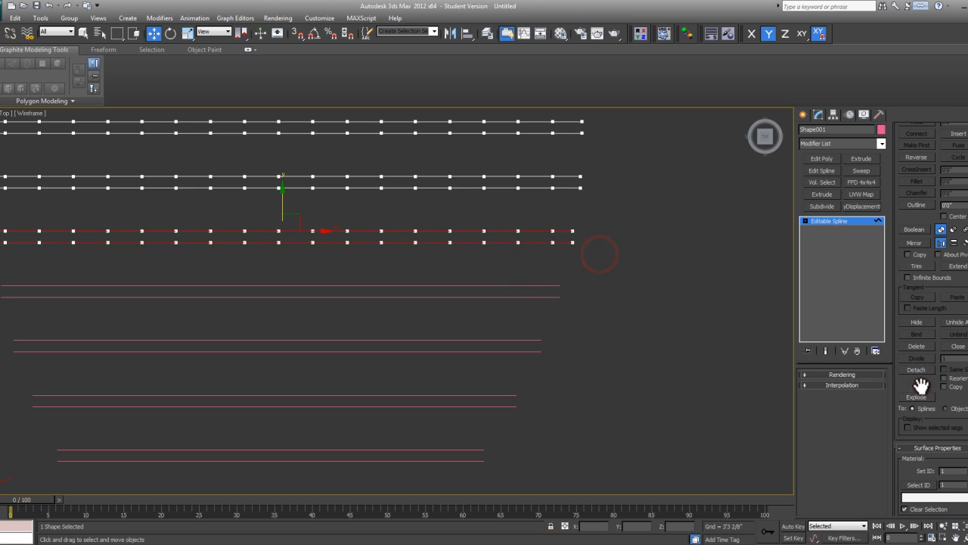
{"action": "left_click", "coordinate": [919, 368]}
{"action": "left_click", "coordinate": [456, 281]}
{"action": "middle_click_drag", "start_coordinate": [605, 265], "coordinate": [615, 299]}
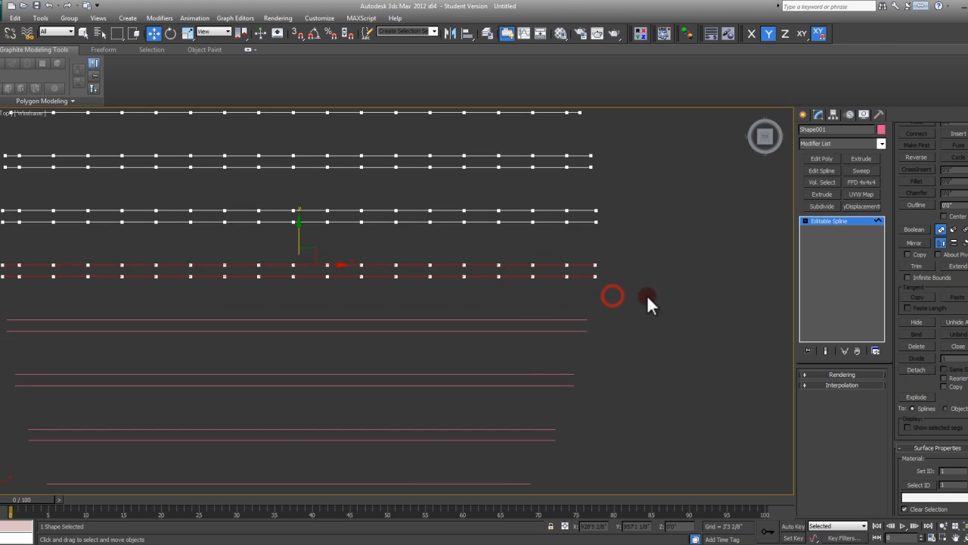
{"action": "left_click", "coordinate": [923, 370]}
{"action": "left_click", "coordinate": [457, 280]}
- Detach the tenth and eleventh spline pairs from the bottom, each as its own shape object
{"action": "left_click_drag", "start_coordinate": [625, 227], "coordinate": [593, 203]}
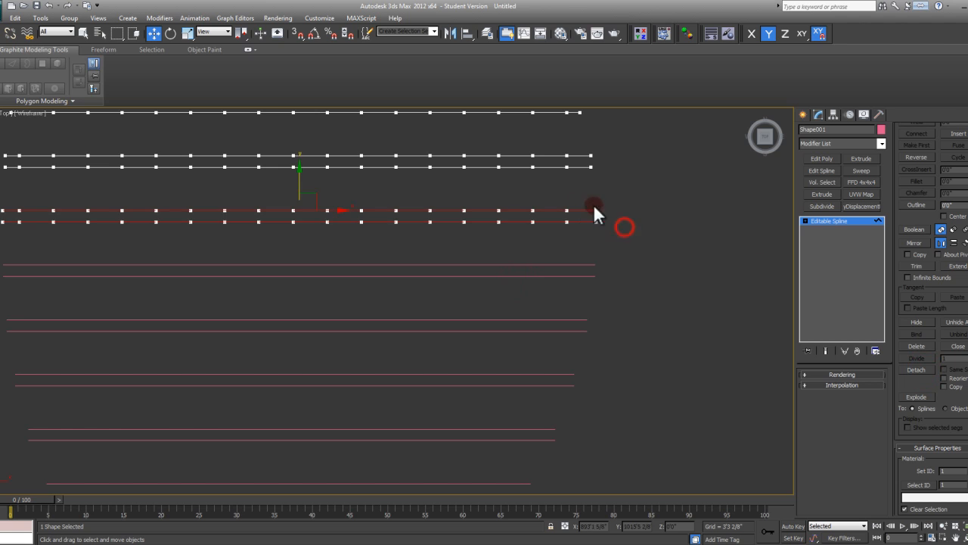
{"action": "left_click", "coordinate": [925, 369]}
{"action": "left_click", "coordinate": [517, 280]}
{"action": "middle_click_drag", "start_coordinate": [579, 199], "coordinate": [645, 328]}
{"action": "left_click_drag", "start_coordinate": [640, 303], "coordinate": [594, 235]}
{"action": "left_click", "coordinate": [934, 370]}
{"action": "left_click", "coordinate": [517, 280]}
- Detach the twelfth, thirteenth and fourteenth spline pairs from the bottom as three separate shape objects
{"action": "left_click", "coordinate": [924, 370]}
{"action": "left_click", "coordinate": [518, 280]}
{"action": "middle_click_drag", "start_coordinate": [445, 244], "coordinate": [453, 339]}
{"action": "left_click_drag", "start_coordinate": [621, 294], "coordinate": [538, 206]}
{"action": "left_click", "coordinate": [918, 368]}
{"action": "left_click", "coordinate": [518, 281]}
{"action": "left_click", "coordinate": [923, 369]}
{"action": "left_click", "coordinate": [519, 281]}
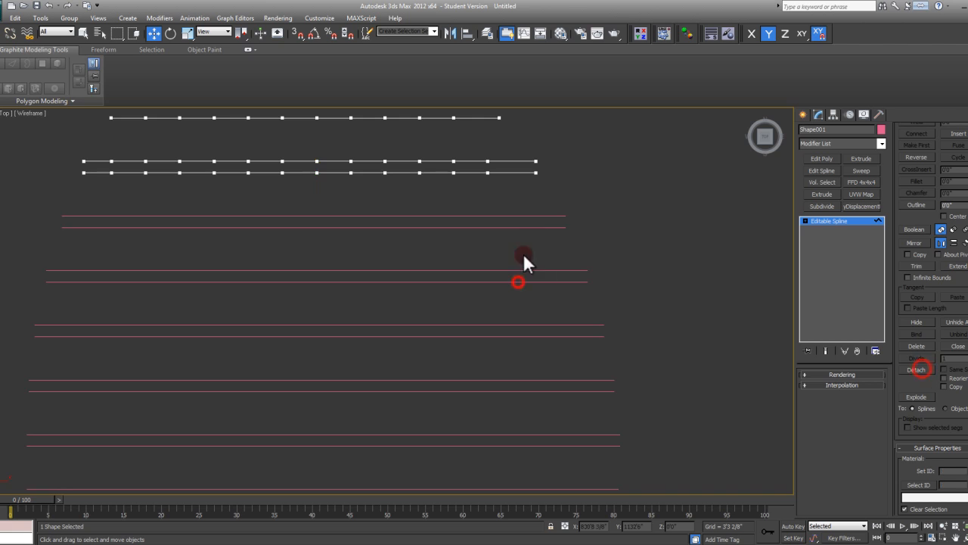
- Detach the fifteenth, sixteenth and seventeenth spline pairs, leaving only the topmost pair in the original shape
{"action": "middle_click_drag", "start_coordinate": [570, 202], "coordinate": [595, 297]}
{"action": "left_click_drag", "start_coordinate": [520, 240], "coordinate": [460, 140]}
{"action": "left_click", "coordinate": [917, 368]}
{"action": "left_click", "coordinate": [520, 274]}
{"action": "left_click", "coordinate": [929, 370]}
{"action": "left_click", "coordinate": [519, 280]}
{"action": "middle_click_drag", "start_coordinate": [461, 144], "coordinate": [473, 265]}
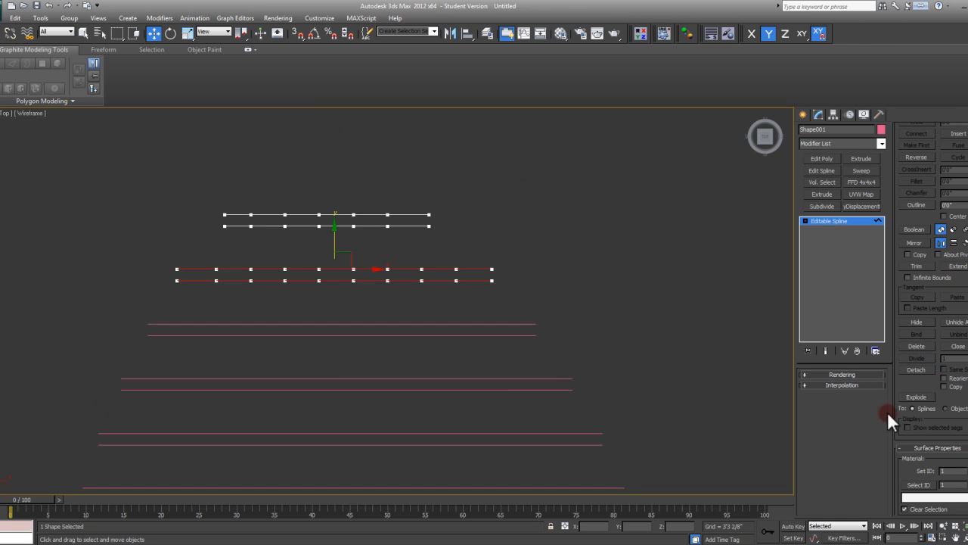
{"action": "left_click", "coordinate": [910, 369]}
{"action": "left_click", "coordinate": [518, 282]}
- Leave spline sub-object editing and select all 18 spline-pair shapes together
{"action": "scroll", "coordinate": [410, 237], "scroll_direction": "down", "scroll_amount": 8}
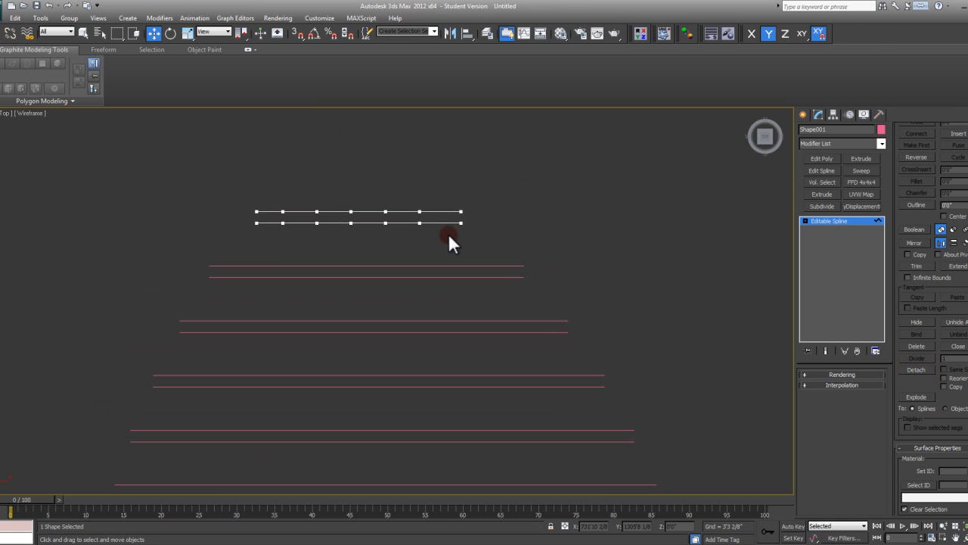
{"action": "left_click", "coordinate": [722, 297]}
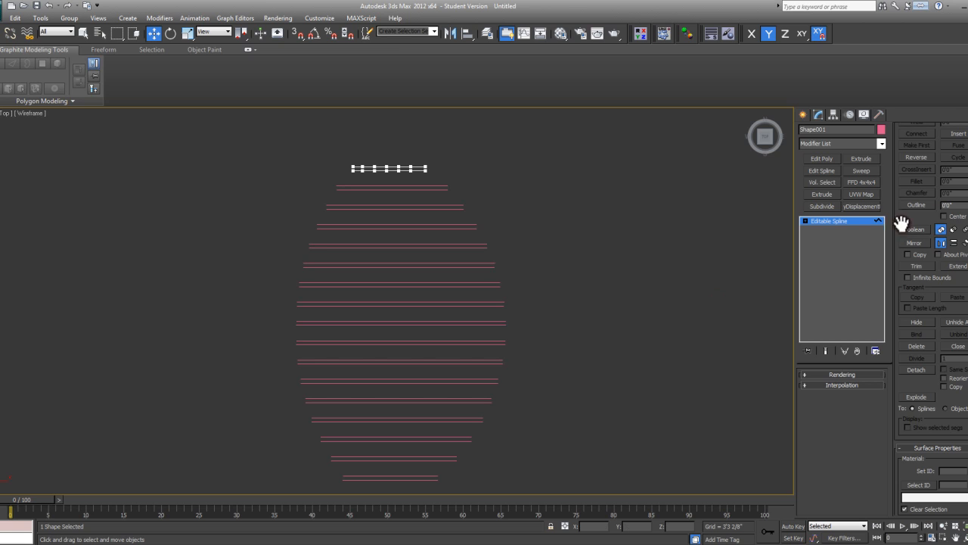
{"action": "scroll", "coordinate": [918, 225], "scroll_direction": "up", "scroll_amount": 10}
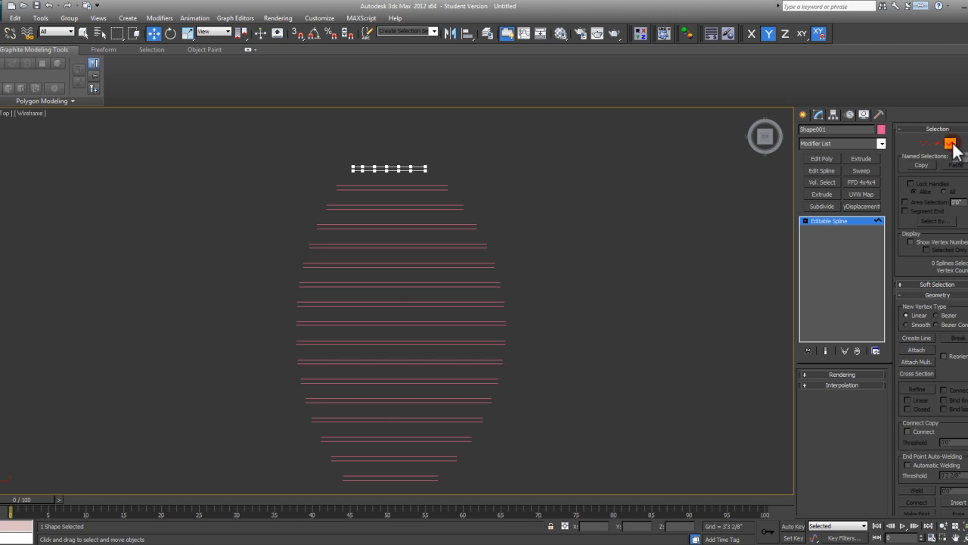
{"action": "left_click", "coordinate": [951, 144]}
{"action": "scroll", "coordinate": [613, 281], "scroll_direction": "down", "scroll_amount": 5}
{"action": "left_click", "coordinate": [602, 352]}
{"action": "left_click_drag", "start_coordinate": [627, 432], "coordinate": [380, 188]}
{"action": "middle_click_drag", "start_coordinate": [591, 234], "coordinate": [541, 235]}
{"action": "scroll", "coordinate": [468, 260], "scroll_direction": "up", "scroll_amount": 2}
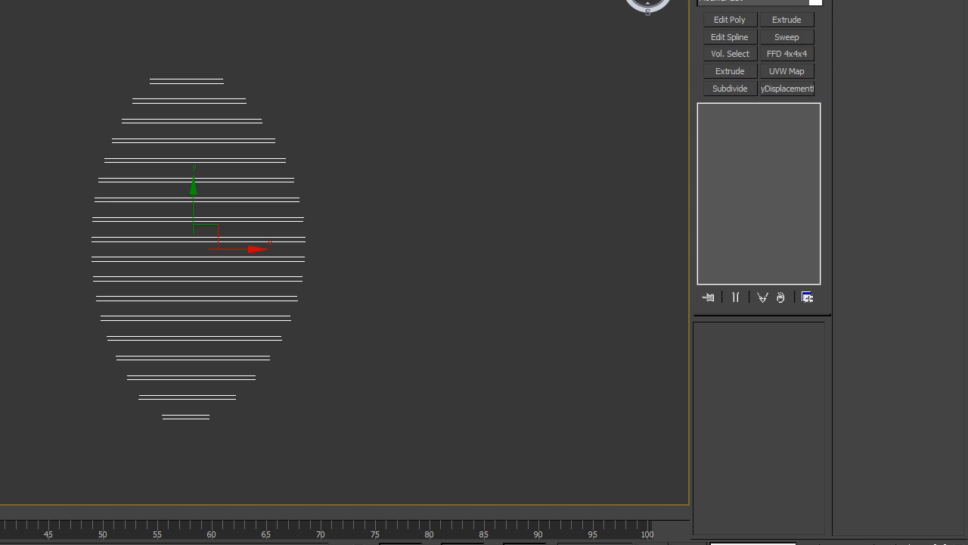
- Center the pivots of all 18 selected shapes to their own objects, affecting only the pivots
{"action": "left_click", "coordinate": [715, 1]}
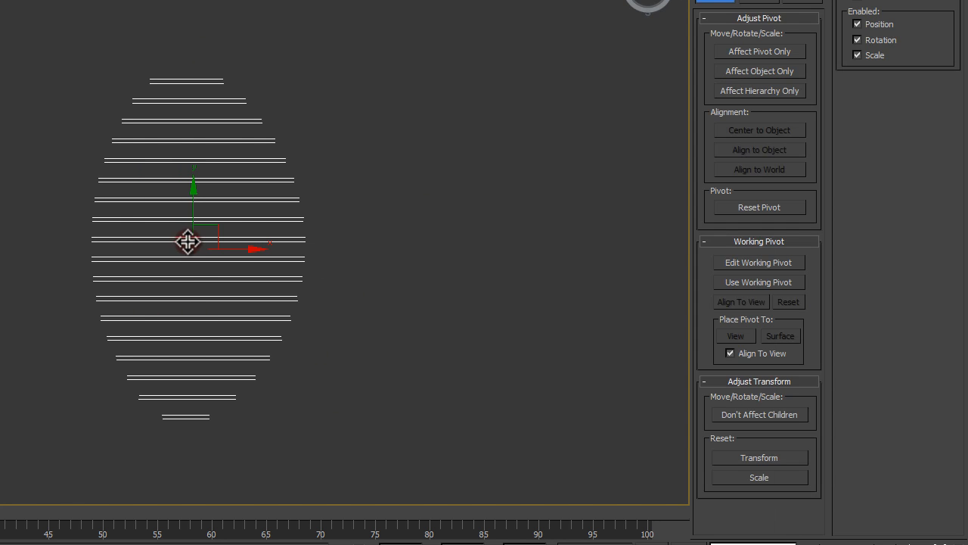
{"action": "left_click", "coordinate": [774, 49]}
{"action": "left_click", "coordinate": [753, 127]}
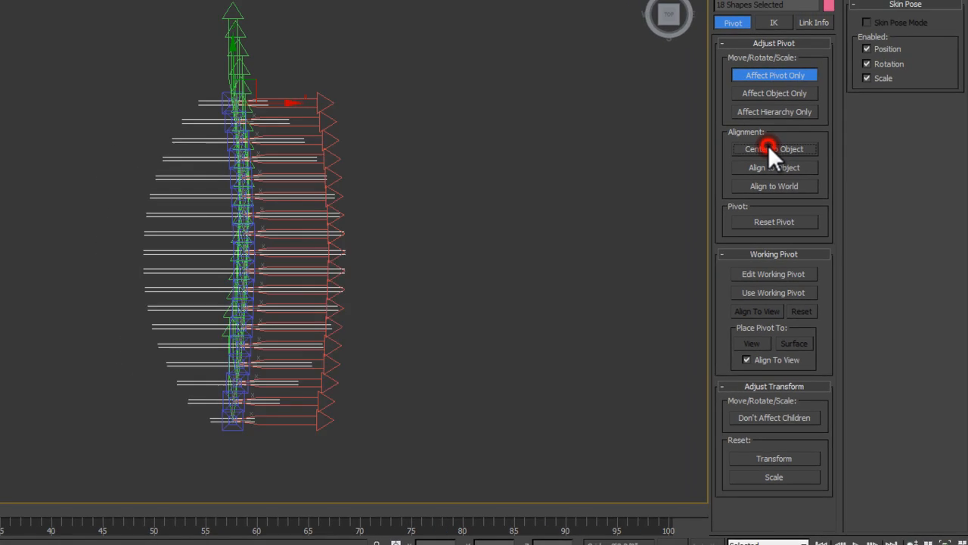
- Move all the pivots down along Y onto the lower spline of each pair, and leave pivot-only editing
{"action": "scroll", "coordinate": [230, 137], "scroll_direction": "up", "scroll_amount": 5}
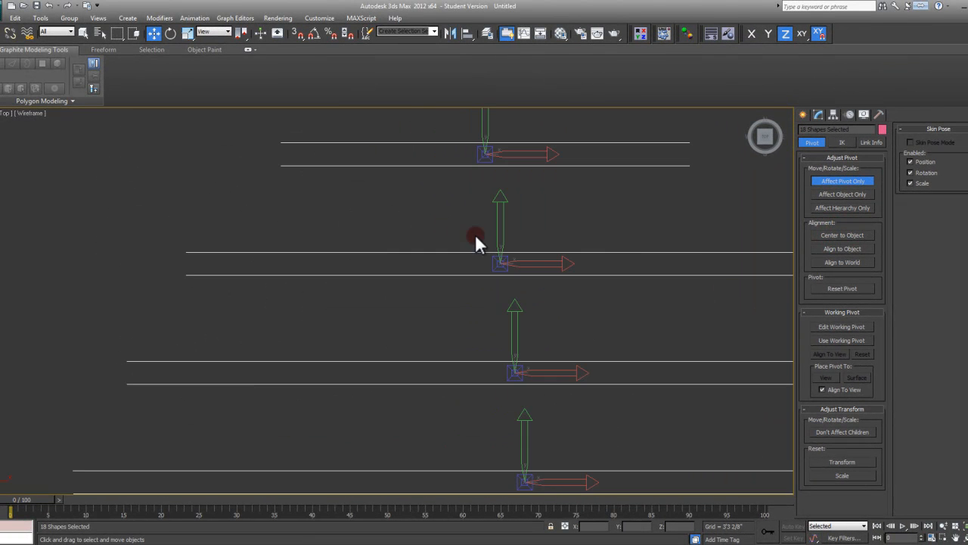
{"action": "scroll", "coordinate": [507, 174], "scroll_direction": "up", "scroll_amount": 5}
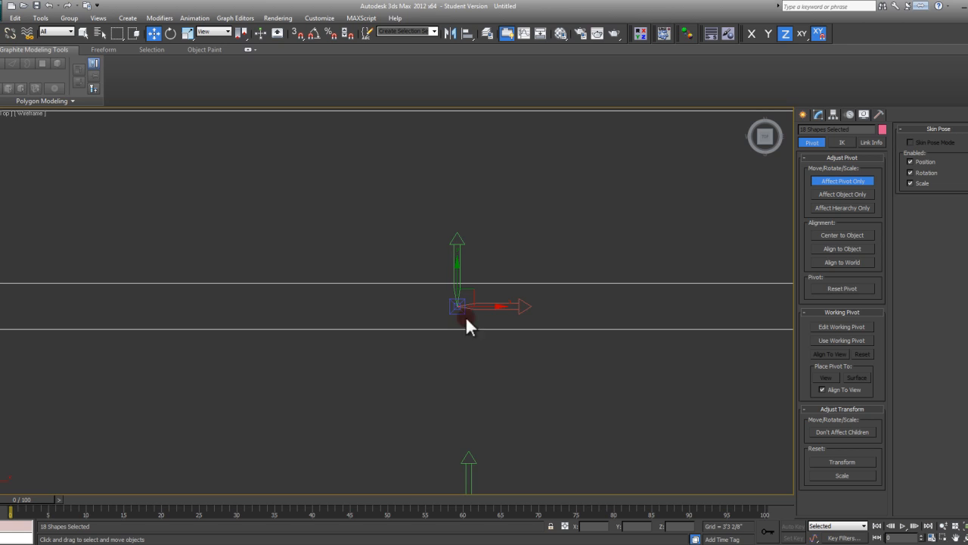
{"action": "middle_click_drag", "start_coordinate": [458, 294], "coordinate": [454, 274]}
{"action": "left_click_drag", "start_coordinate": [455, 250], "coordinate": [456, 273]}
{"action": "scroll", "coordinate": [479, 310], "scroll_direction": "up", "scroll_amount": 5}
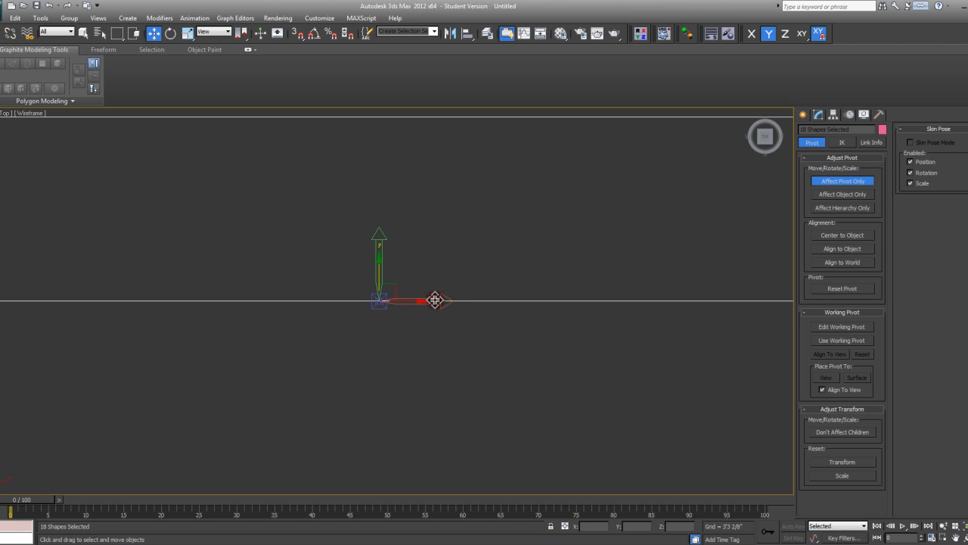
{"action": "scroll", "coordinate": [454, 290], "scroll_direction": "down", "scroll_amount": 12}
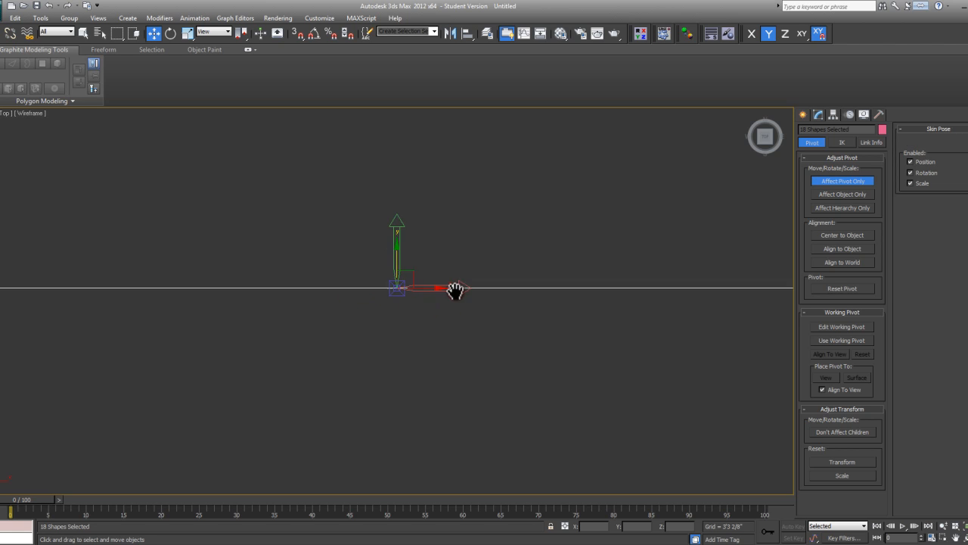
{"action": "scroll", "coordinate": [484, 291], "scroll_direction": "up", "scroll_amount": 6}
{"action": "scroll", "coordinate": [435, 318], "scroll_direction": "down", "scroll_amount": 6}
{"action": "scroll", "coordinate": [465, 282], "scroll_direction": "up", "scroll_amount": 6}
{"action": "scroll", "coordinate": [484, 311], "scroll_direction": "up", "scroll_amount": 4}
{"action": "scroll", "coordinate": [476, 303], "scroll_direction": "down", "scroll_amount": 9}
{"action": "middle_click_drag", "start_coordinate": [470, 218], "coordinate": [518, 281]}
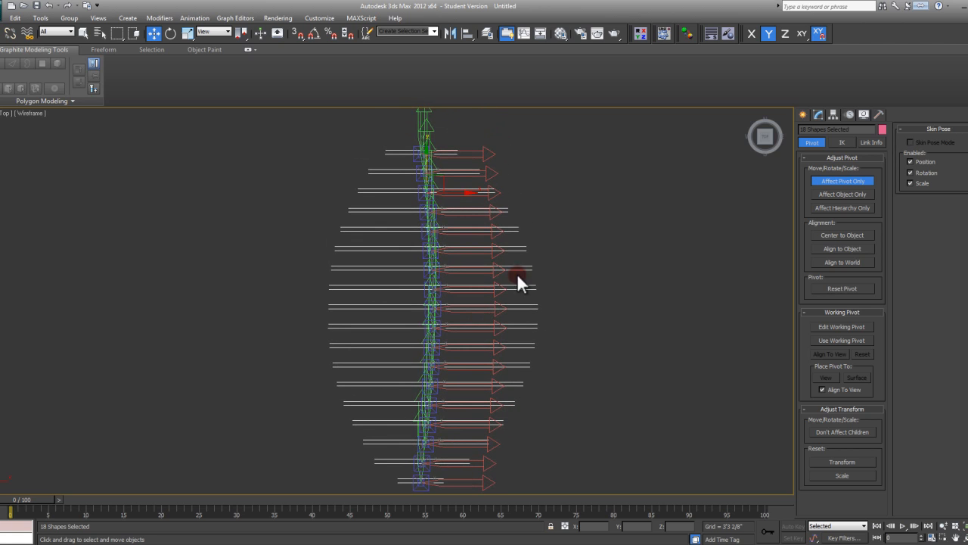
{"action": "left_click", "coordinate": [856, 181]}
- Select a single spline pair near the middle of the set and apply the CrossSection modifier to it
{"action": "middle_click_drag", "start_coordinate": [563, 311], "coordinate": [412, 345]}
{"action": "left_click", "coordinate": [407, 386]}
{"action": "left_click", "coordinate": [399, 343]}
{"action": "middle_click_drag", "start_coordinate": [573, 391], "coordinate": [722, 254], "text": "alt"}
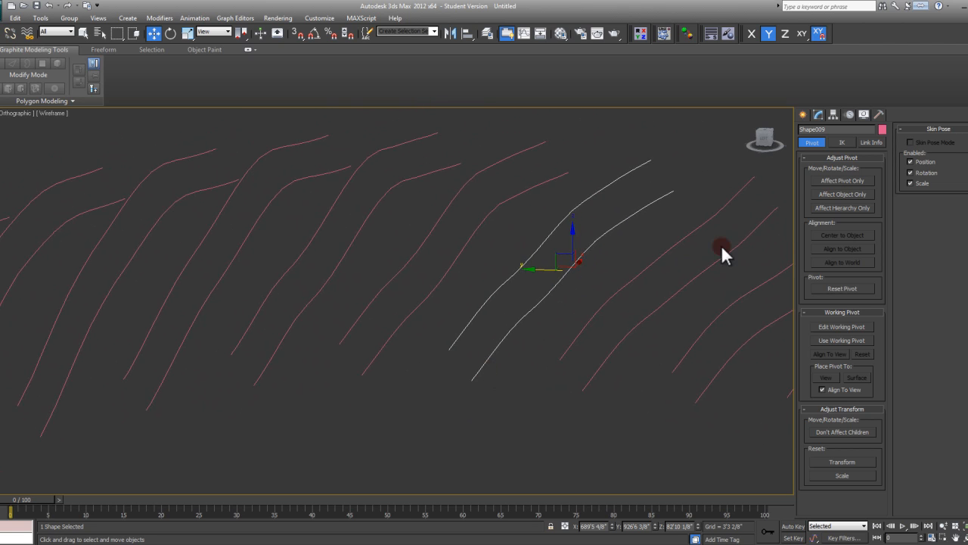
{"action": "left_click", "coordinate": [817, 115]}
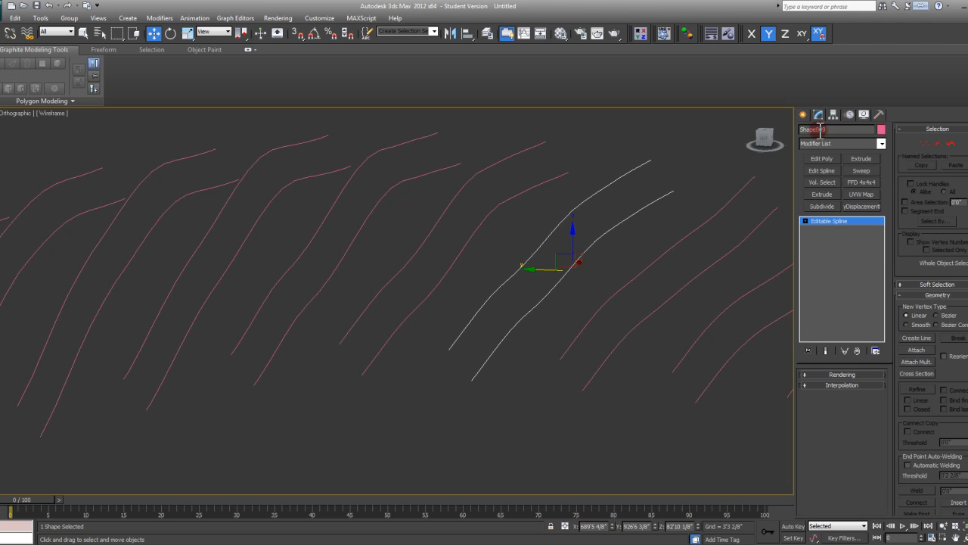
{"action": "left_click", "coordinate": [882, 143]}
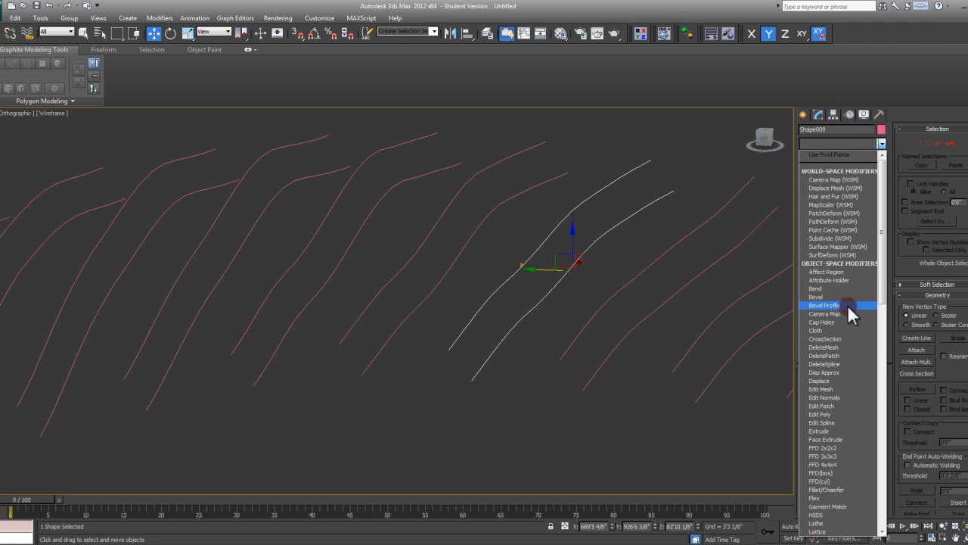
{"action": "left_click", "coordinate": [847, 338]}
{"action": "middle_click_drag", "start_coordinate": [747, 331], "coordinate": [524, 304], "text": "alt"}
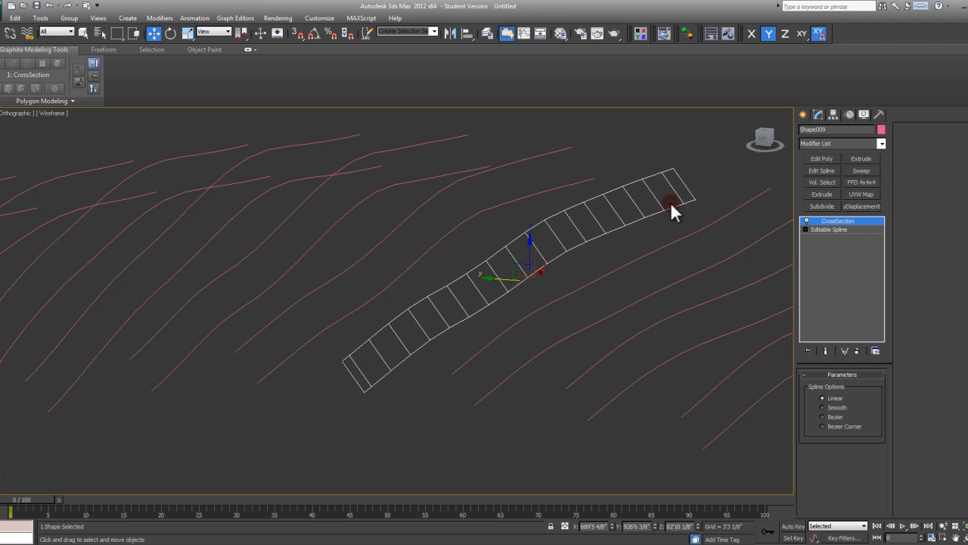
- Go to the vertex level of the base editable spline and turn on the end-result display to show the CrossSection
{"action": "left_click", "coordinate": [836, 229]}
{"action": "left_click", "coordinate": [807, 230]}
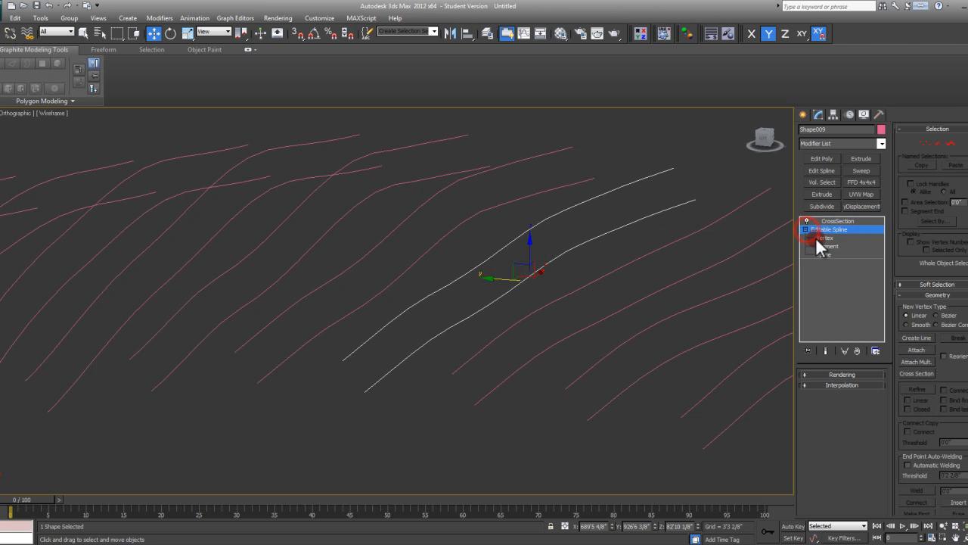
{"action": "left_click", "coordinate": [817, 238]}
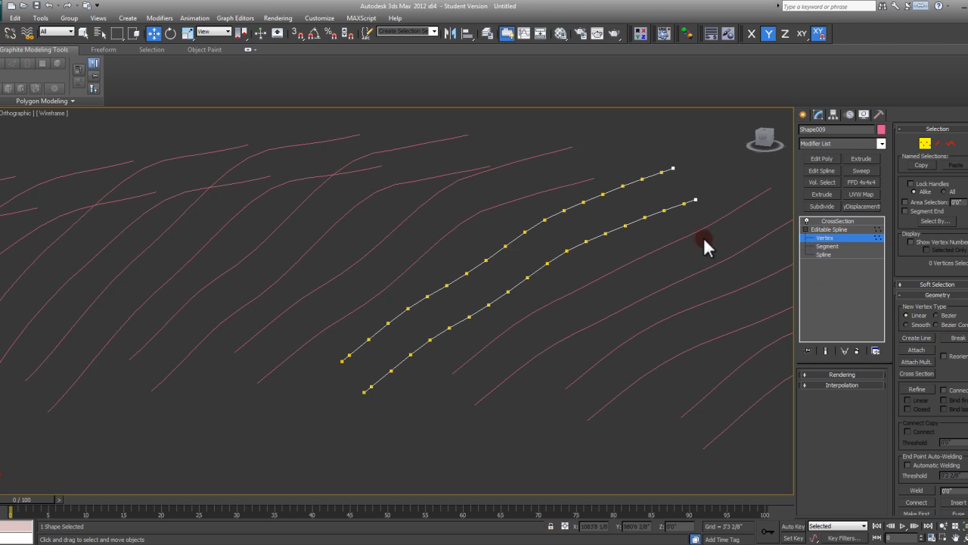
{"action": "left_click", "coordinate": [845, 322]}
{"action": "left_click", "coordinate": [826, 351]}
{"action": "left_click", "coordinate": [825, 351]}
{"action": "left_click", "coordinate": [825, 350]}
{"action": "left_click", "coordinate": [825, 350]}
{"action": "left_click", "coordinate": [825, 351]}
{"action": "left_click", "coordinate": [826, 351]}
{"action": "left_click", "coordinate": [825, 350]}
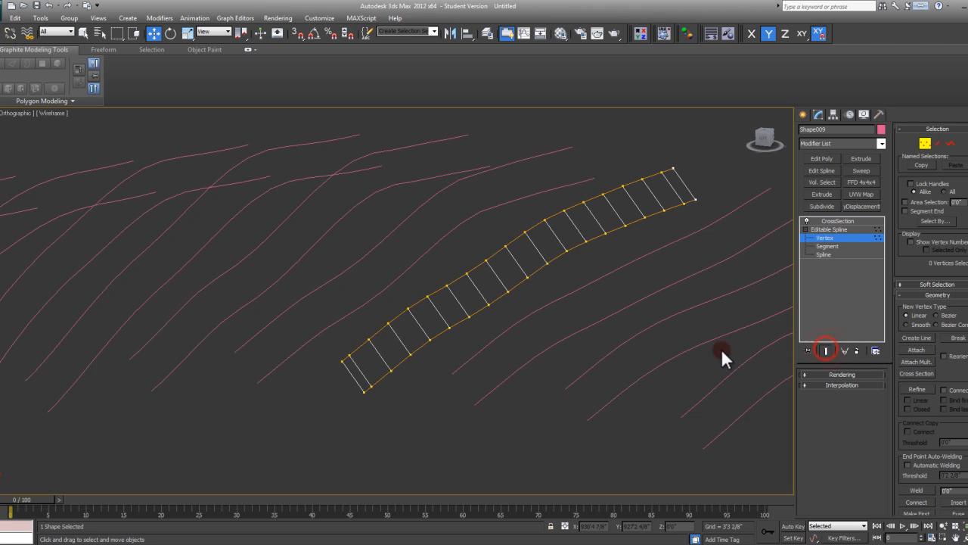
- Delete the two extra vertices beside the lower end of the spline pair, and leave vertex editing
{"action": "left_click", "coordinate": [366, 389]}
{"action": "left_click", "coordinate": [347, 359], "text": "ctrl"}
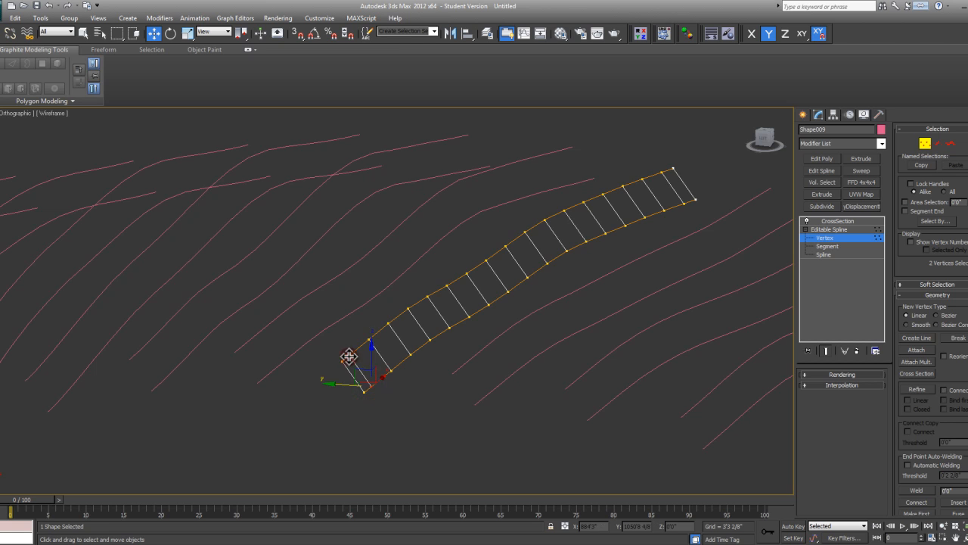
{"action": "left_click", "coordinate": [440, 369]}
{"action": "middle_click_drag", "start_coordinate": [437, 370], "coordinate": [429, 371]}
{"action": "middle_click_drag", "start_coordinate": [468, 327], "coordinate": [449, 323]}
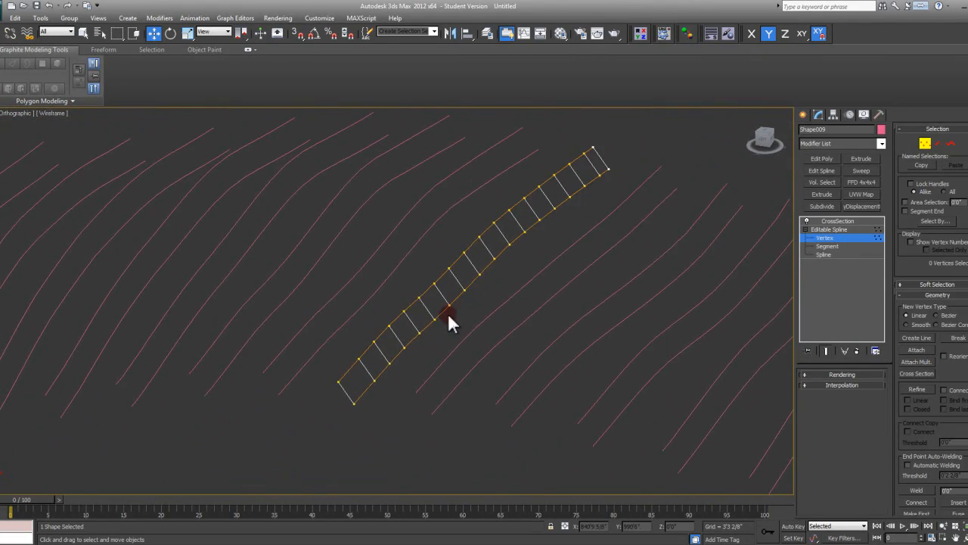
{"action": "middle_click_drag", "start_coordinate": [602, 168], "coordinate": [553, 265], "text": "alt"}
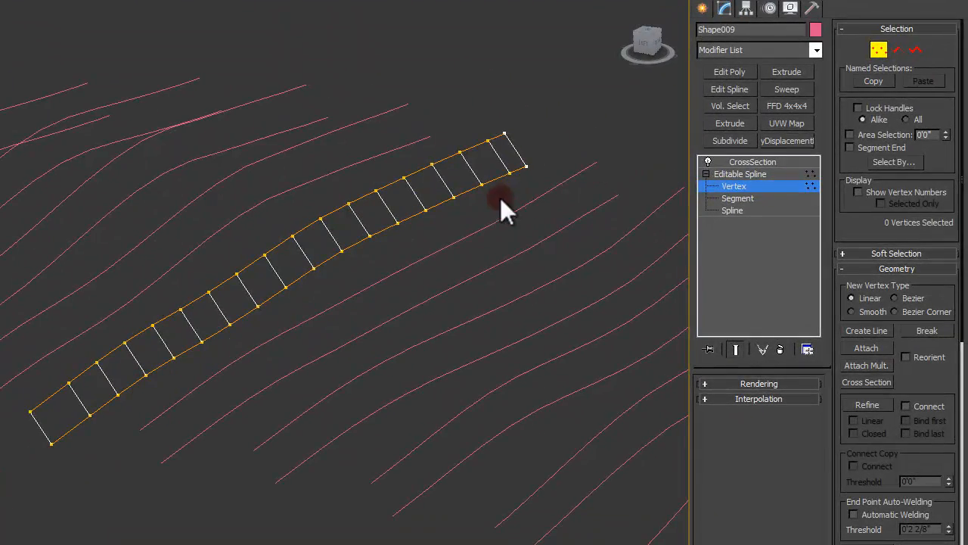
{"action": "left_click", "coordinate": [777, 189]}
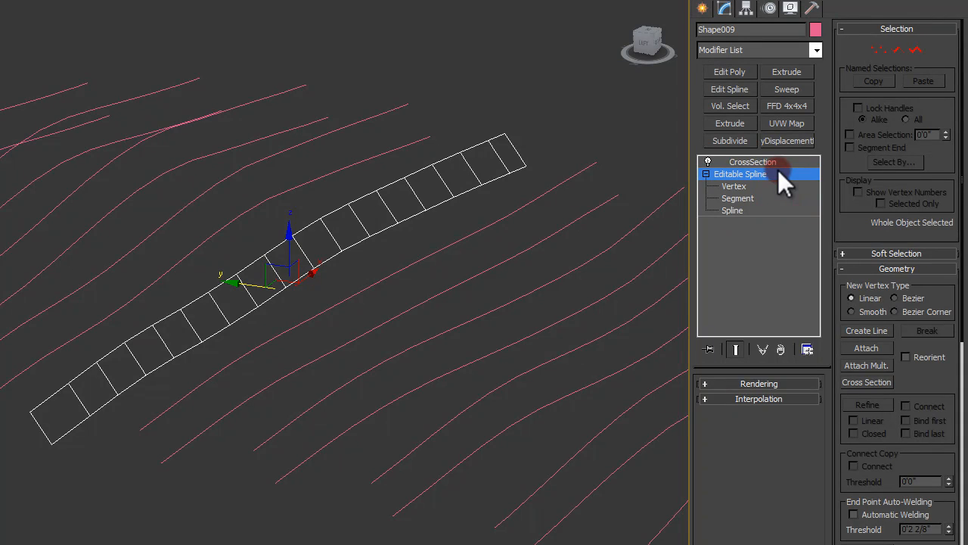
- Return to the CrossSection level of the spline pair, switch the viewport to shaded display, and hide the scene geometry
{"action": "left_click", "coordinate": [775, 162]}
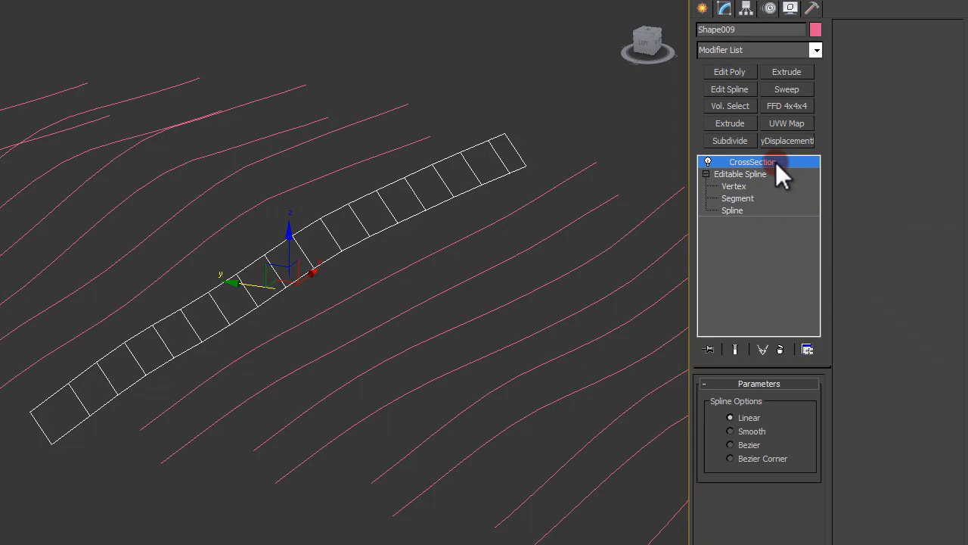
{"action": "middle_click_drag", "start_coordinate": [386, 323], "coordinate": [368, 317]}
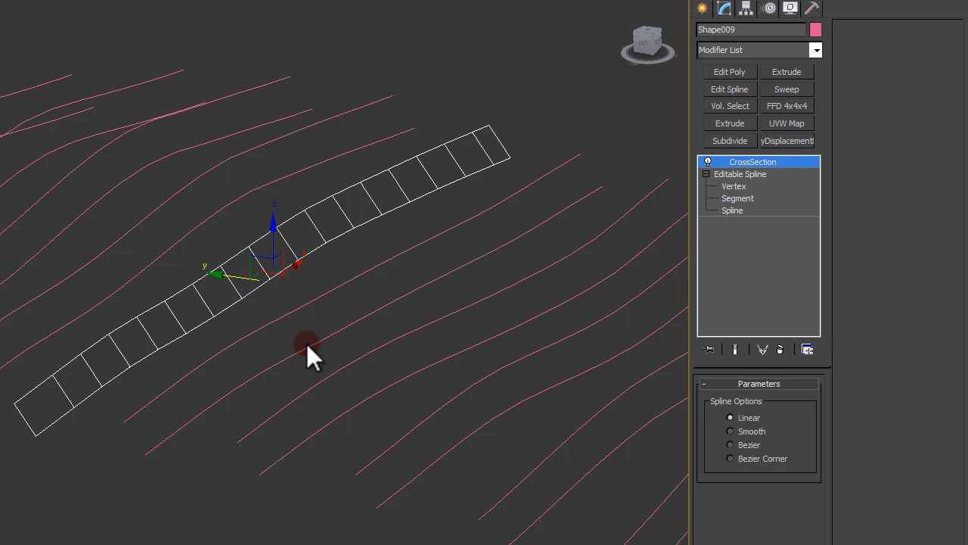
{"action": "key", "text": "shift+g"}
{"action": "key", "text": "shift+g"}
{"action": "key", "text": "shift+g"}
{"action": "key", "text": "shift+g"}
{"action": "key", "text": "shift+g"}
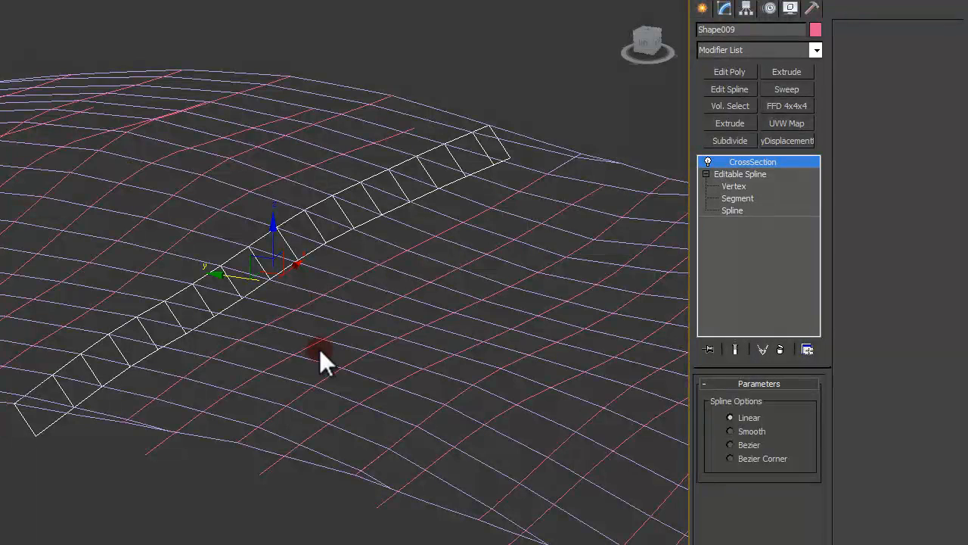
{"action": "key", "text": "F3"}
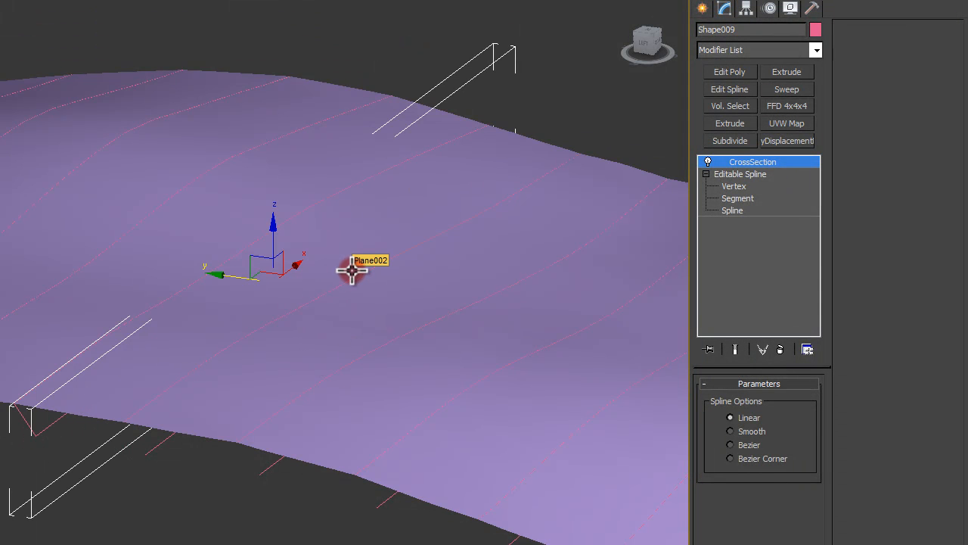
{"action": "key", "text": "shift+g"}
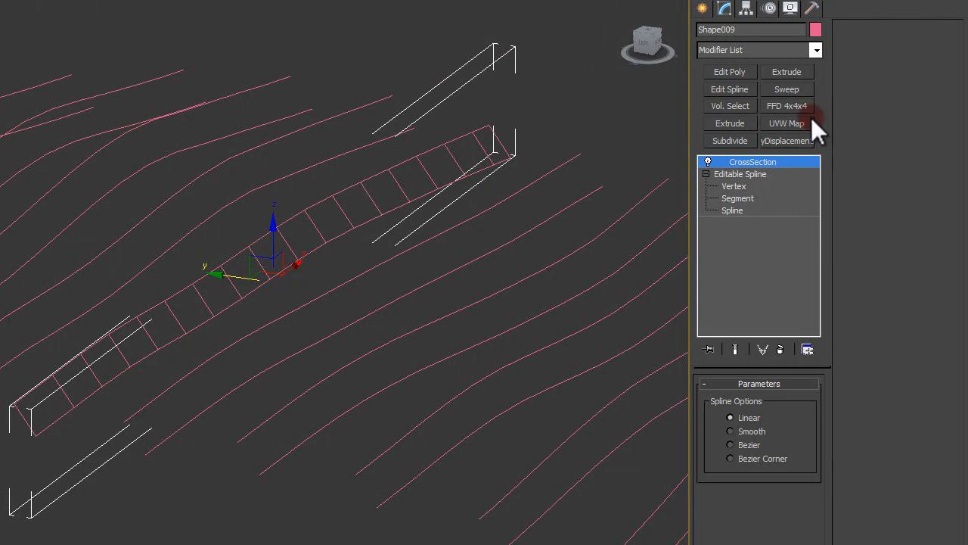
- Apply the Surface modifier on top of CrossSection and show the scene geometry again
{"action": "left_click", "coordinate": [815, 50]}
{"action": "type", "text": "sub"}
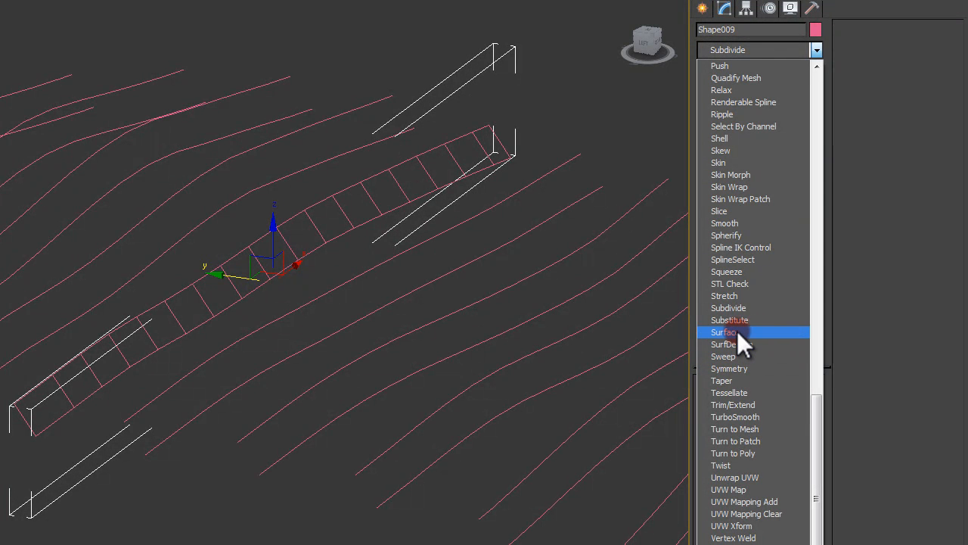
{"action": "left_click", "coordinate": [738, 333]}
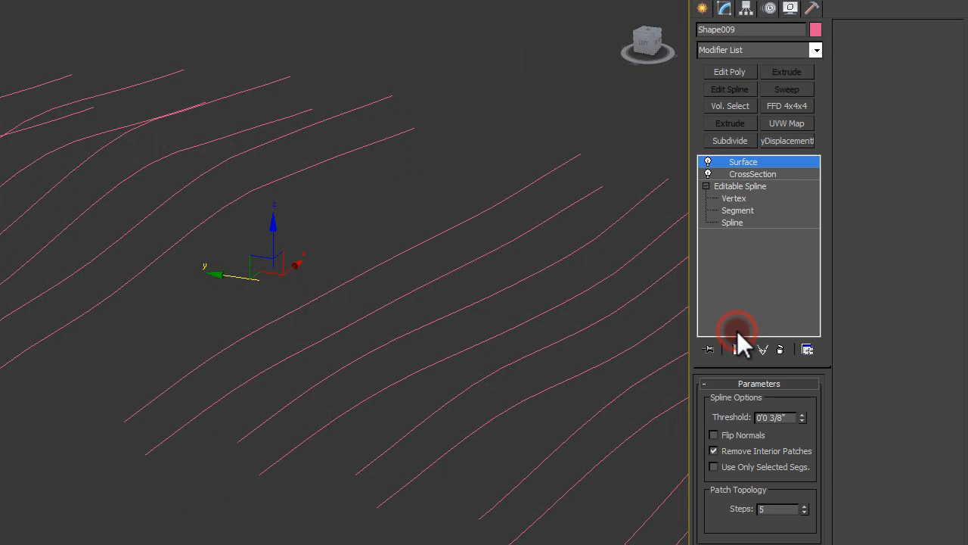
{"action": "mouse_move", "coordinate": [426, 264]}
{"action": "middle_mouse_down"}
{"action": "mouse_move", "coordinate": [413, 240]}
{"action": "mouse_move", "coordinate": [359, 246]}
{"action": "middle_mouse_up"}
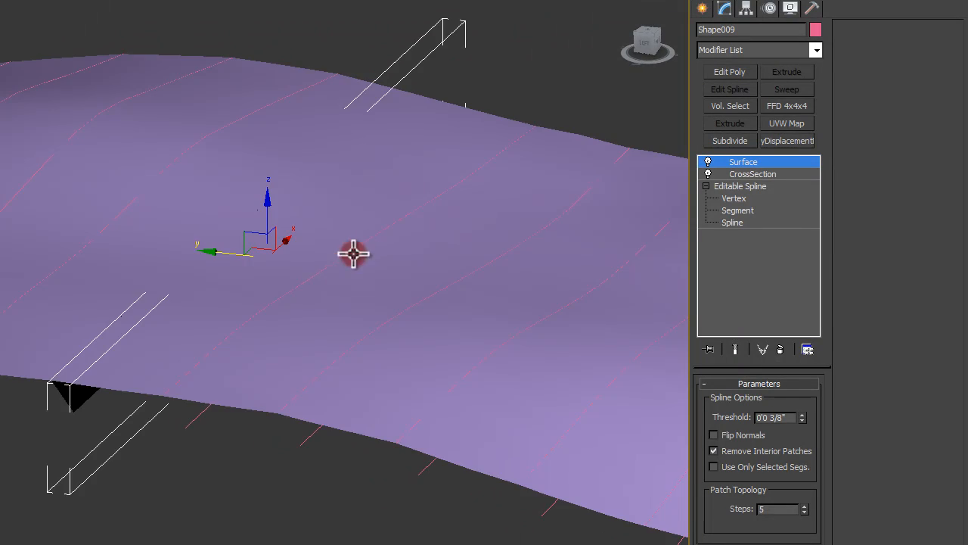
{"action": "middle_click_drag", "start_coordinate": [354, 254], "coordinate": [341, 249]}
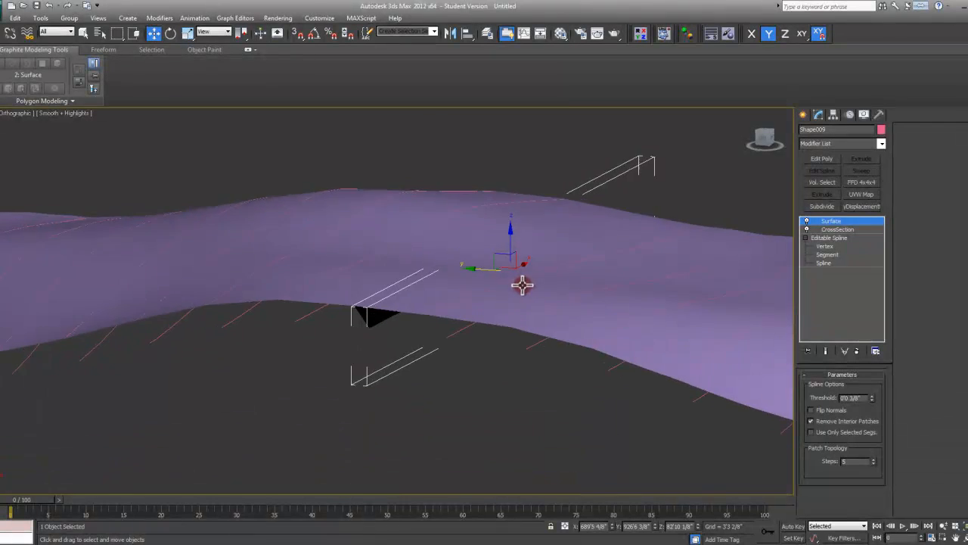
- Select the terrain plane, turn on edged-face display, and hide the plane so only the contour shapes and strip are shown
{"action": "scroll", "coordinate": [566, 283], "scroll_direction": "down", "scroll_amount": 5}
{"action": "middle_click_drag", "start_coordinate": [553, 290], "coordinate": [439, 394], "text": "alt"}
{"action": "left_click", "coordinate": [438, 394]}
{"action": "left_click", "coordinate": [446, 333]}
{"action": "middle_click_drag", "start_coordinate": [447, 333], "coordinate": [430, 293]}
{"action": "scroll", "coordinate": [427, 327], "scroll_direction": "up", "scroll_amount": 3}
{"action": "key", "text": "F4"}
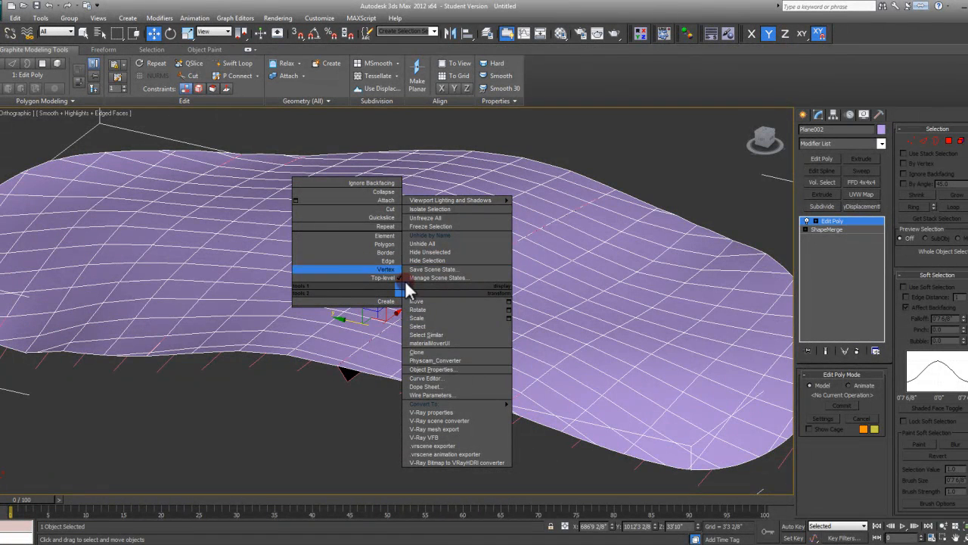
{"action": "left_click", "coordinate": [448, 260]}
{"action": "middle_click_drag", "start_coordinate": [448, 261], "coordinate": [466, 301]}
{"action": "scroll", "coordinate": [478, 281], "scroll_direction": "down", "scroll_amount": 4}
{"action": "scroll", "coordinate": [452, 301], "scroll_direction": "up", "scroll_amount": 4}
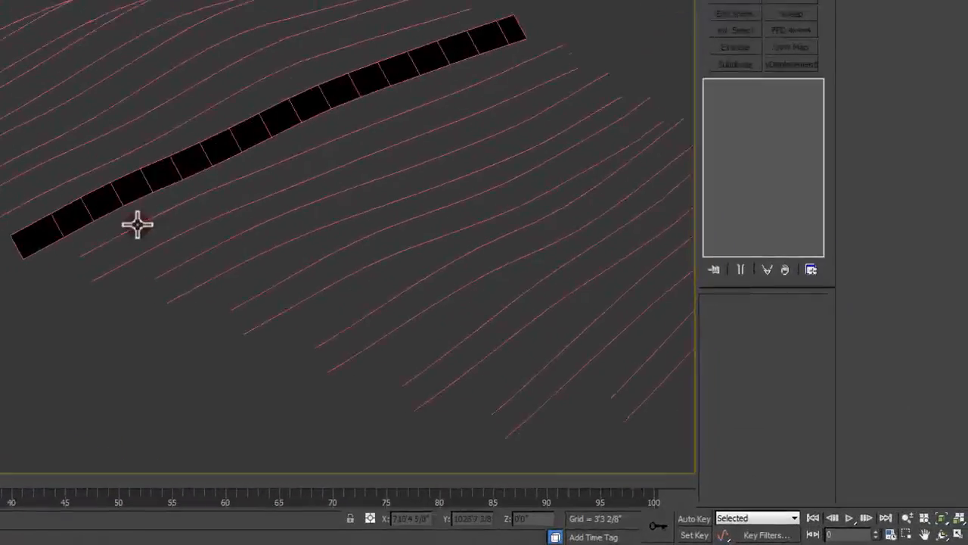
- Select the surfaced strip and add a Subdivide modifier on top of its Surface modifier
{"action": "left_click", "coordinate": [310, 272]}
{"action": "middle_click_drag", "start_coordinate": [323, 293], "coordinate": [359, 299], "text": "alt"}
{"action": "mouse_move", "coordinate": [169, 223]}
{"action": "middle_mouse_down", "text": "alt"}
{"action": "mouse_move", "coordinate": [220, 209]}
{"action": "mouse_move", "coordinate": [170, 221]}
{"action": "mouse_move", "coordinate": [192, 225]}
{"action": "mouse_move", "coordinate": [167, 234]}
{"action": "middle_mouse_up", "text": "alt"}
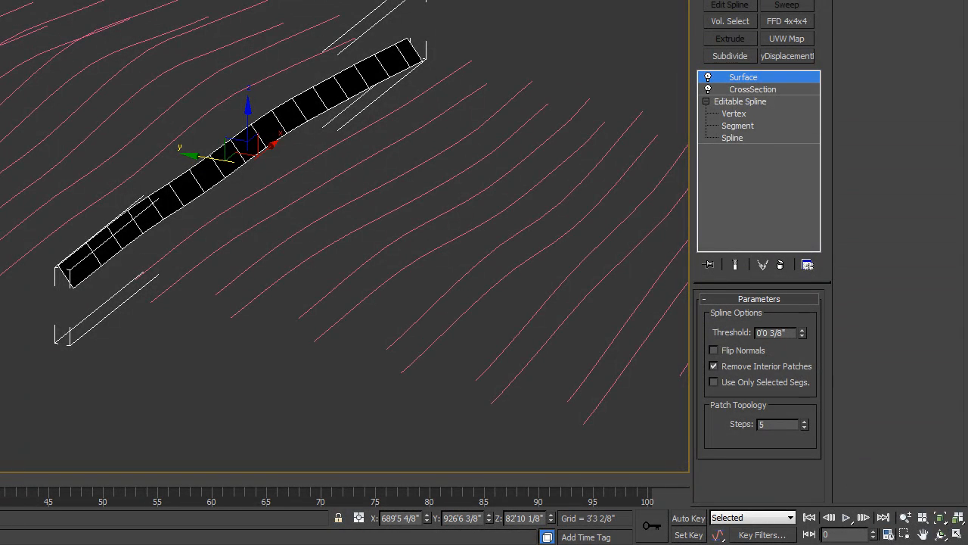
{"action": "left_click", "coordinate": [745, 43]}
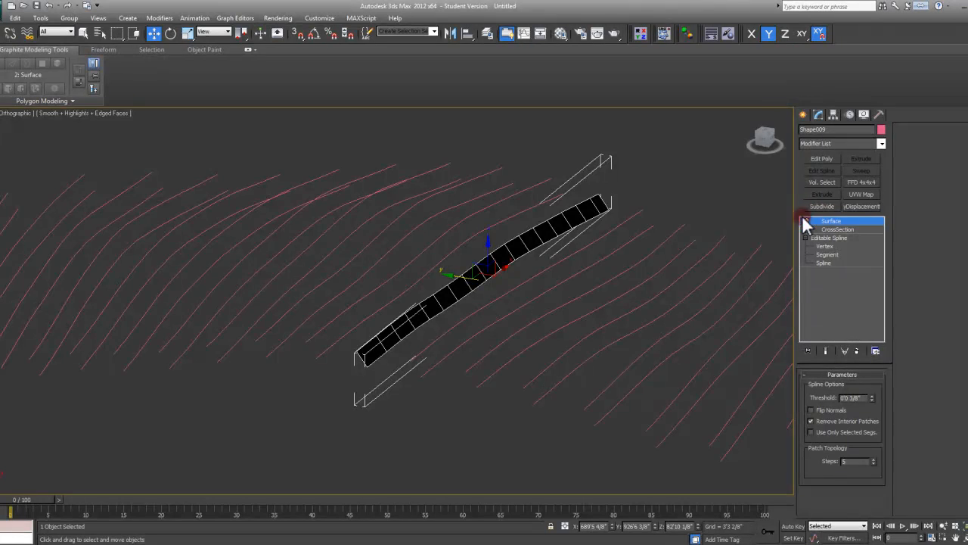
{"action": "scroll", "coordinate": [449, 318], "scroll_direction": "up", "scroll_amount": 5}
{"action": "scroll", "coordinate": [479, 300], "scroll_direction": "down", "scroll_amount": 3}
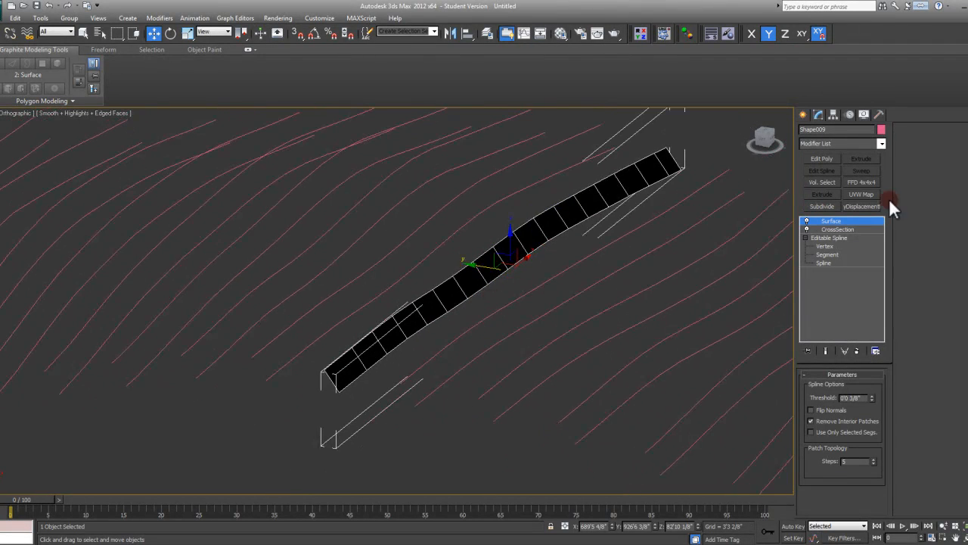
{"action": "left_click", "coordinate": [822, 206]}
{"action": "middle_click_drag", "start_coordinate": [555, 332], "coordinate": [550, 343]}
{"action": "scroll", "coordinate": [487, 313], "scroll_direction": "up", "scroll_amount": 8}
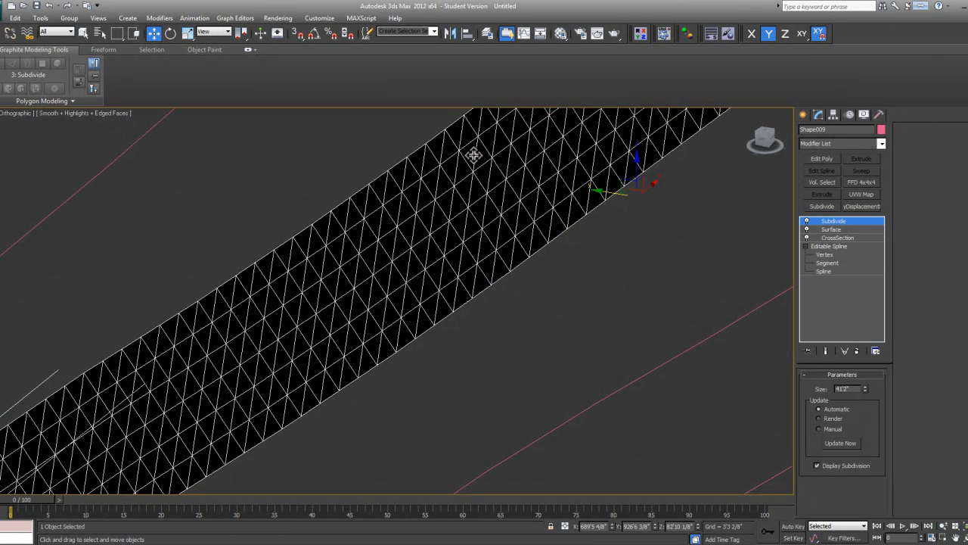
- Examine the subdivided strip's triangulated mesh along its length and the Subdivide size setting
{"action": "left_click", "coordinate": [420, 140]}
{"action": "scroll", "coordinate": [494, 262], "scroll_direction": "down", "scroll_amount": 10}
{"action": "middle_click_drag", "start_coordinate": [523, 281], "coordinate": [530, 281]}
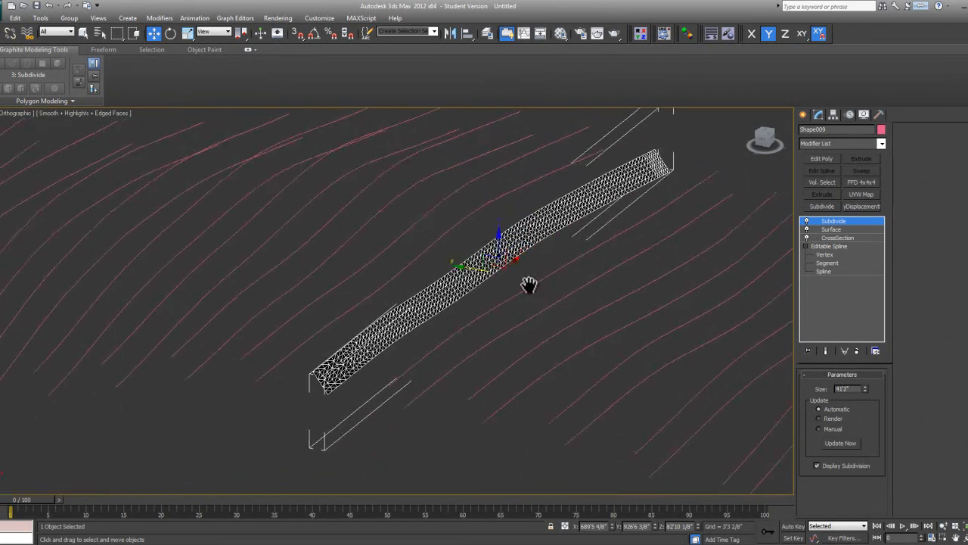
{"action": "double_click", "coordinate": [846, 389]}
{"action": "middle_click_drag", "start_coordinate": [592, 261], "coordinate": [555, 255], "text": "alt"}
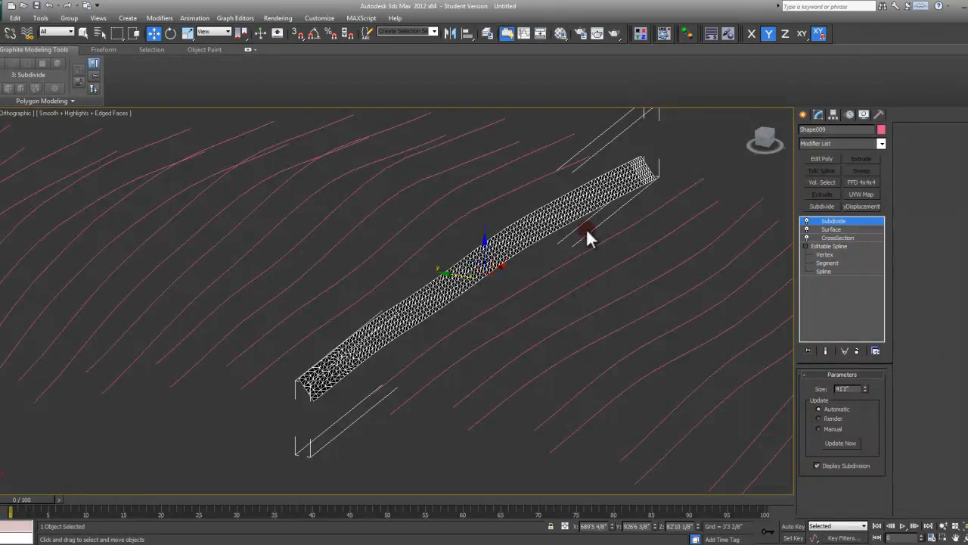
{"action": "scroll", "coordinate": [496, 275], "scroll_direction": "up", "scroll_amount": 6}
{"action": "scroll", "coordinate": [505, 249], "scroll_direction": "down", "scroll_amount": 6}
{"action": "middle_click_drag", "start_coordinate": [553, 251], "coordinate": [519, 270]}
- Set the Surface modifier's patch topology steps to 0 and add an Edit Poly modifier directly above it
{"action": "left_click", "coordinate": [842, 229]}
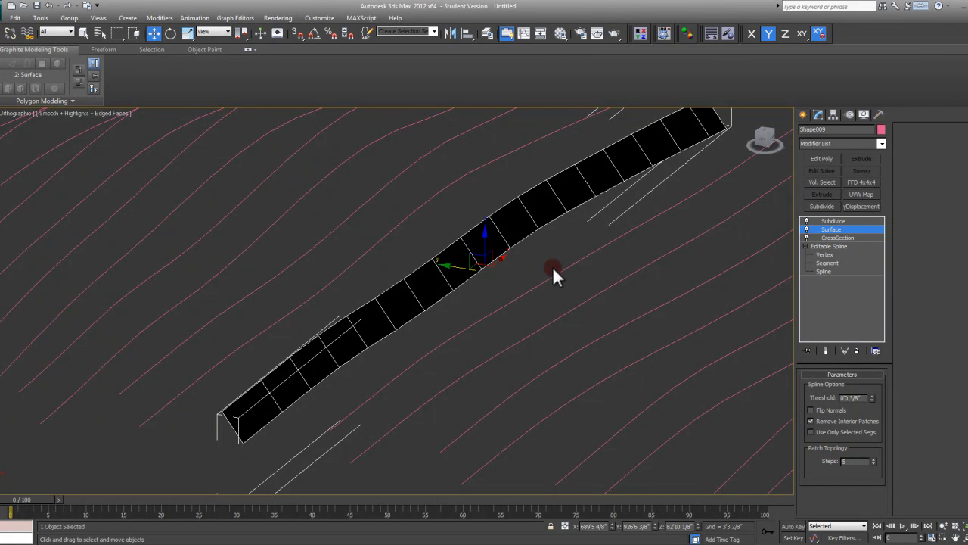
{"action": "left_click", "coordinate": [691, 387]}
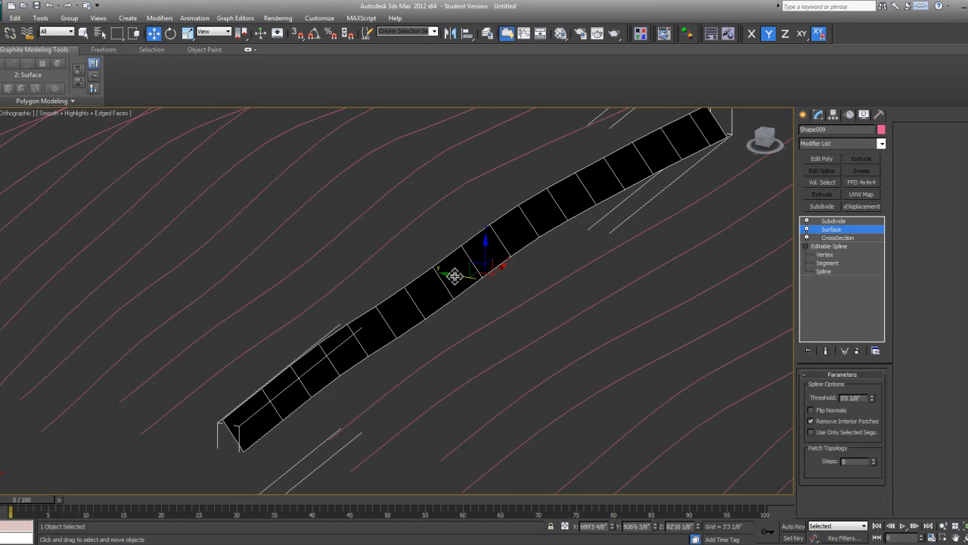
{"action": "scroll", "coordinate": [454, 272], "scroll_direction": "up", "scroll_amount": 5}
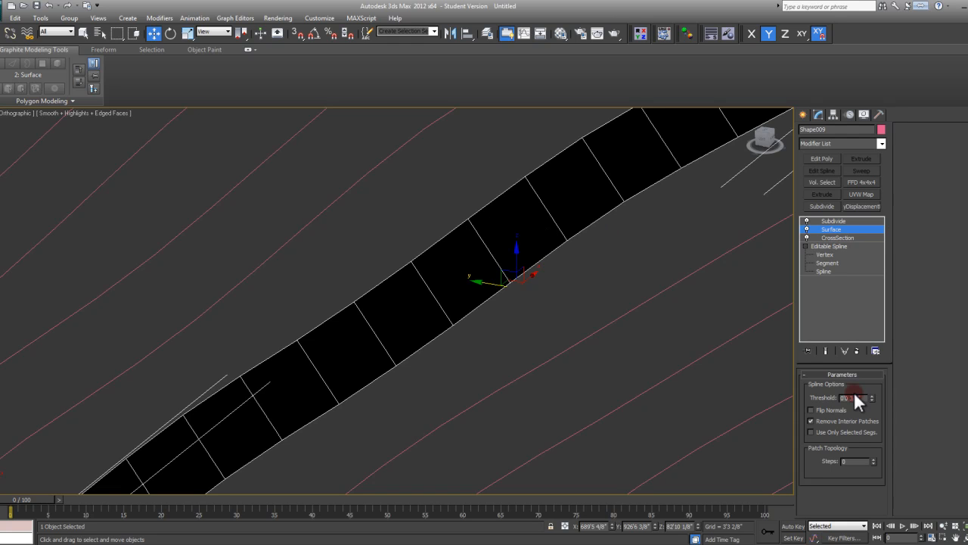
{"action": "left_click", "coordinate": [823, 158]}
- Set the Surface modifier's patch topology steps to 5 and look over the strip's denser mesh with the end result shown
{"action": "left_click", "coordinate": [829, 239]}
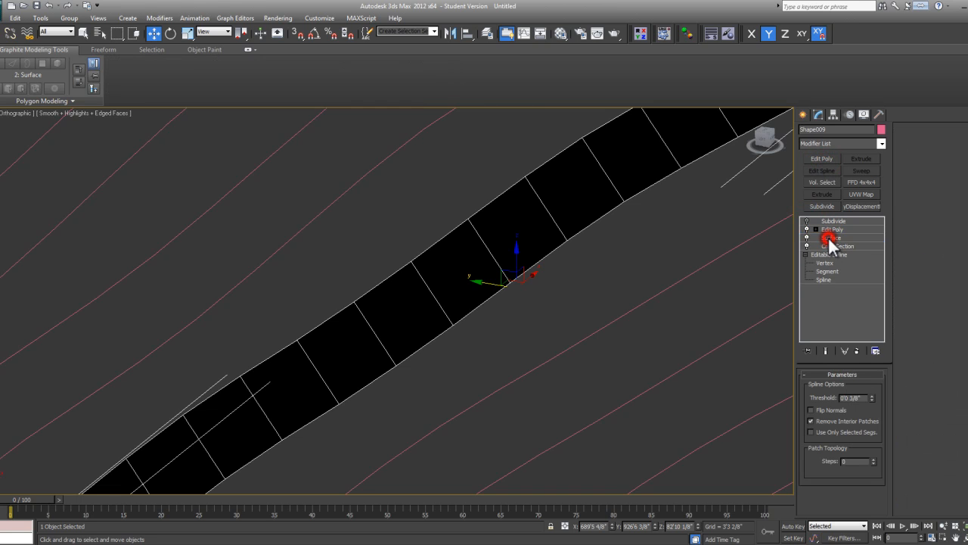
{"action": "left_click", "coordinate": [823, 461]}
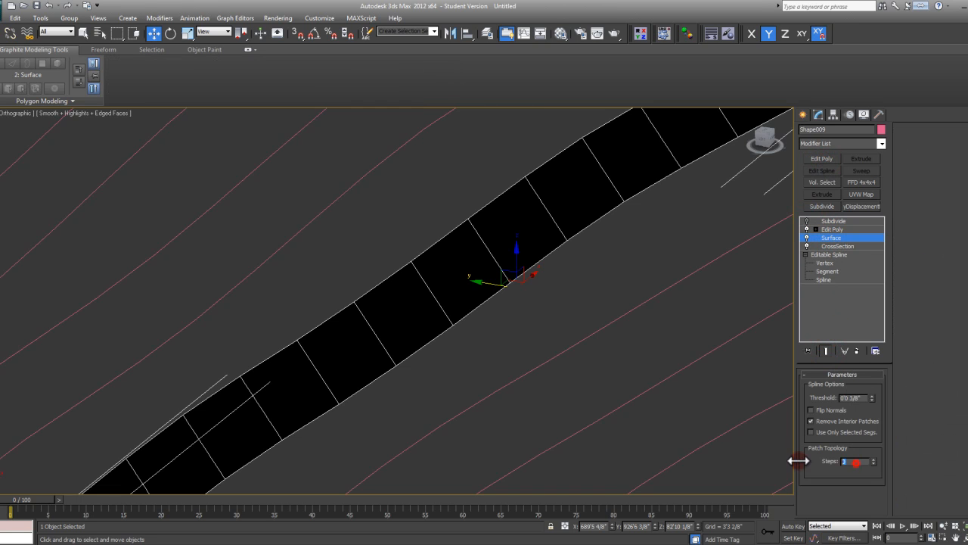
{"action": "type", "text": "5"}
{"action": "key", "text": "Return"}
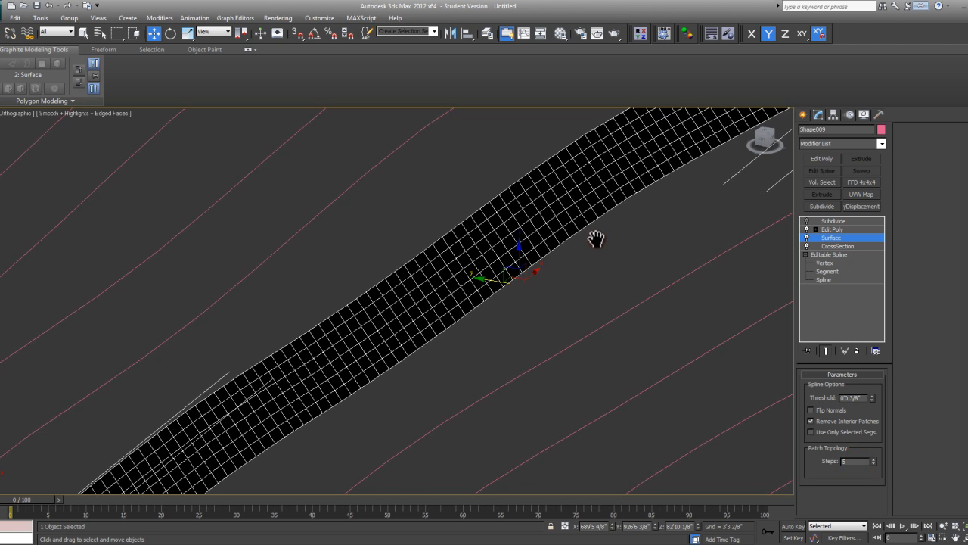
{"action": "scroll", "coordinate": [592, 231], "scroll_direction": "down", "scroll_amount": 3}
{"action": "scroll", "coordinate": [614, 206], "scroll_direction": "up", "scroll_amount": 2}
{"action": "scroll", "coordinate": [523, 270], "scroll_direction": "down", "scroll_amount": 2}
{"action": "scroll", "coordinate": [611, 220], "scroll_direction": "up", "scroll_amount": 2}
{"action": "scroll", "coordinate": [588, 249], "scroll_direction": "down", "scroll_amount": 1}
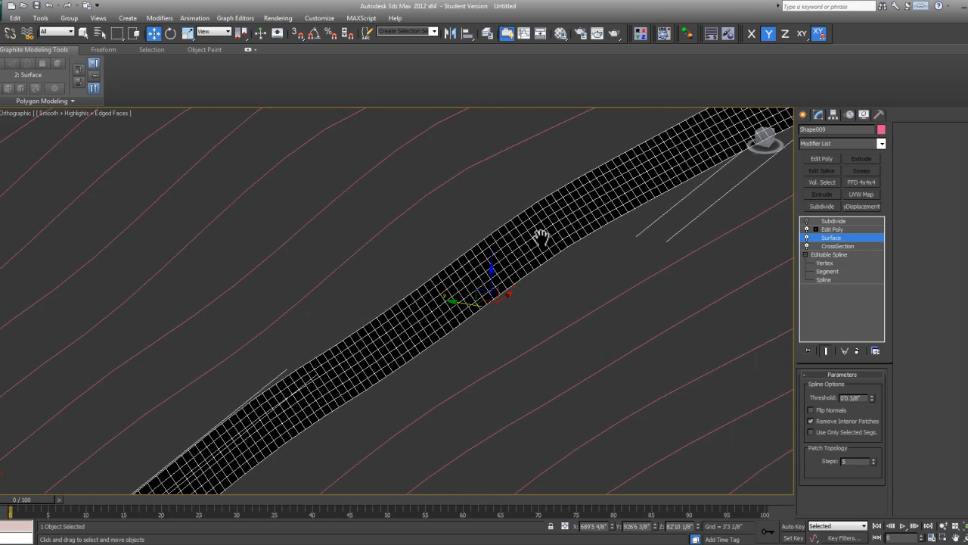
{"action": "scroll", "coordinate": [542, 235], "scroll_direction": "up", "scroll_amount": 1}
{"action": "scroll", "coordinate": [536, 249], "scroll_direction": "up", "scroll_amount": 1}
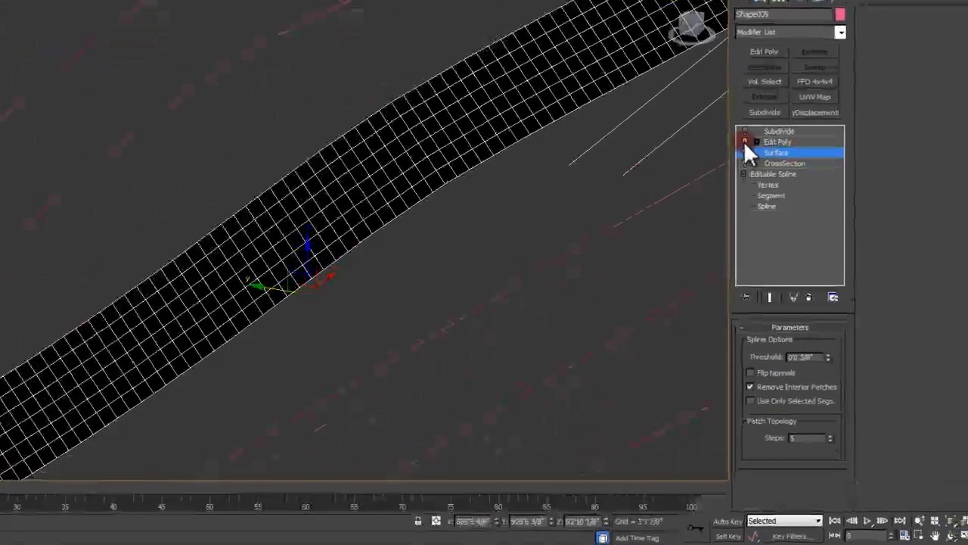
- Toggle the Edit Poly modifier off and on repeatedly to compare the strip's patch and polygon meshes
{"action": "left_click", "coordinate": [807, 228]}
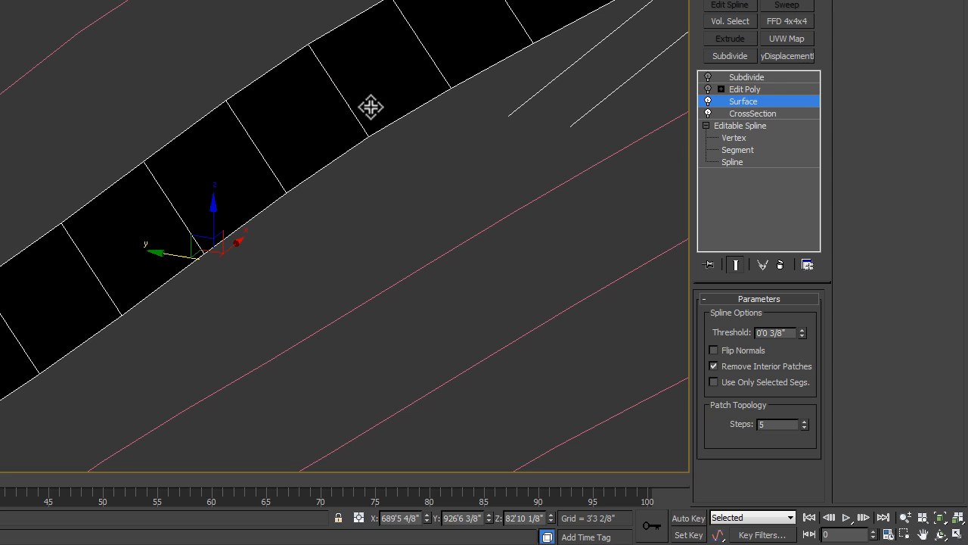
{"action": "left_click", "coordinate": [703, 86]}
{"action": "left_click", "coordinate": [702, 86]}
{"action": "left_click", "coordinate": [703, 85]}
{"action": "left_click", "coordinate": [703, 86]}
{"action": "left_click", "coordinate": [703, 85]}
{"action": "left_click", "coordinate": [702, 86]}
{"action": "left_click", "coordinate": [703, 85]}
{"action": "left_click", "coordinate": [703, 86]}
{"action": "left_click", "coordinate": [703, 85]}
{"action": "left_click", "coordinate": [703, 85]}
{"action": "left_click", "coordinate": [707, 88]}
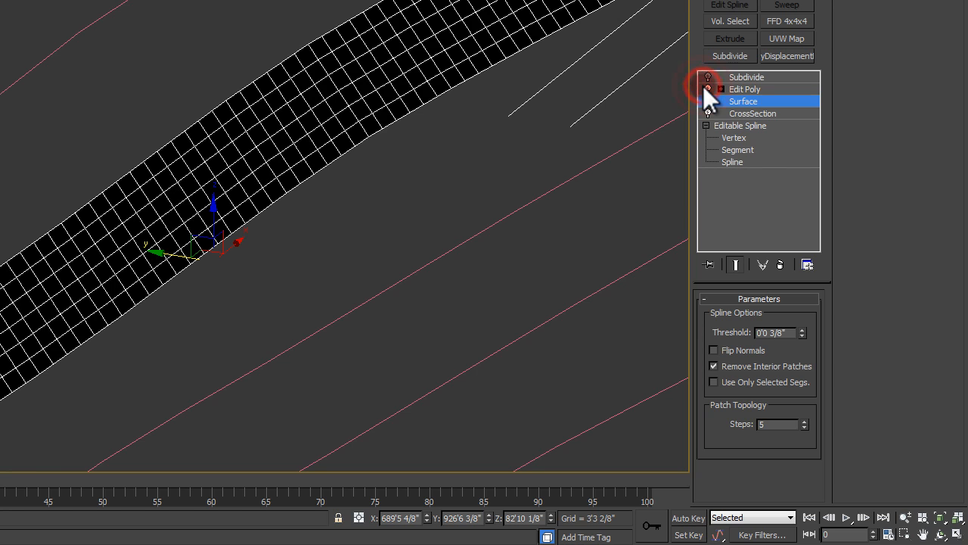
- Set the Surface modifier's patch topology steps back to 0
{"action": "double_click", "coordinate": [779, 423]}
{"action": "key", "text": "Return"}
{"action": "scroll", "coordinate": [257, 274], "scroll_direction": "down", "scroll_amount": 3}
{"action": "middle_click_drag", "start_coordinate": [254, 275], "coordinate": [310, 183]}
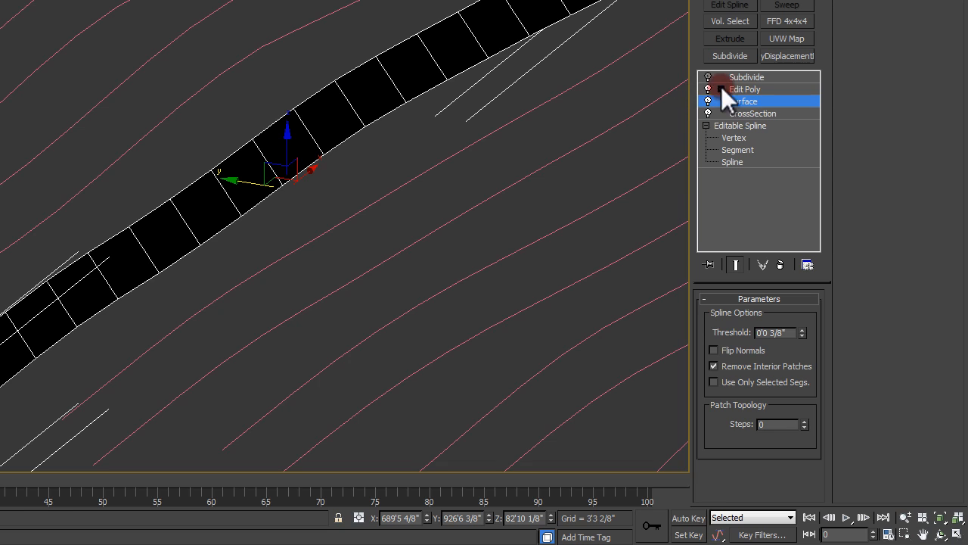
- Turn on the Subdivide modifier above Edit Poly and inspect how it triangulates the strip
{"action": "left_click", "coordinate": [751, 78]}
{"action": "left_click", "coordinate": [708, 77]}
{"action": "middle_click_drag", "start_coordinate": [336, 115], "coordinate": [295, 114]}
{"action": "middle_click_drag", "start_coordinate": [388, 162], "coordinate": [352, 184]}
{"action": "middle_click_drag", "start_coordinate": [426, 98], "coordinate": [201, 194], "text": "alt"}
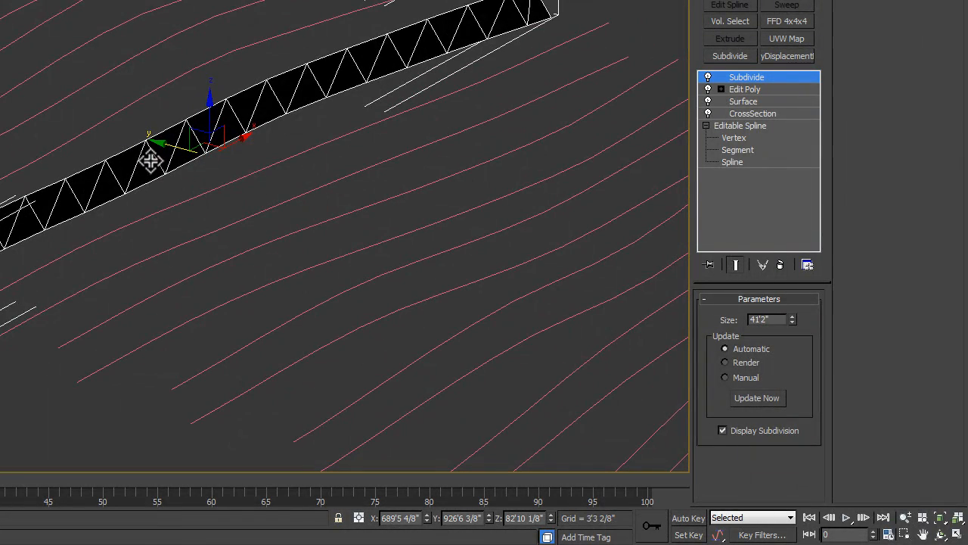
{"action": "scroll", "coordinate": [198, 340], "scroll_direction": "up", "scroll_amount": 3}
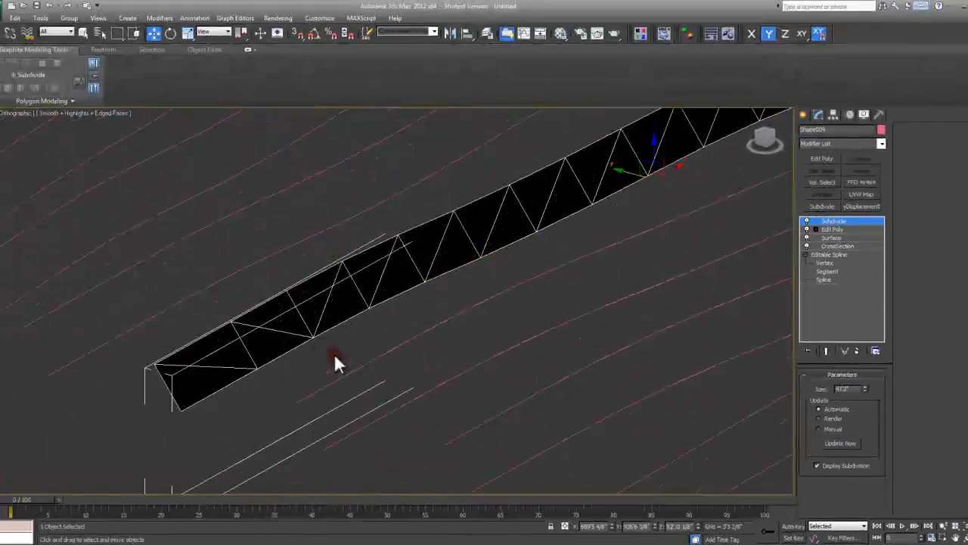
{"action": "middle_click_drag", "start_coordinate": [334, 352], "coordinate": [341, 346]}
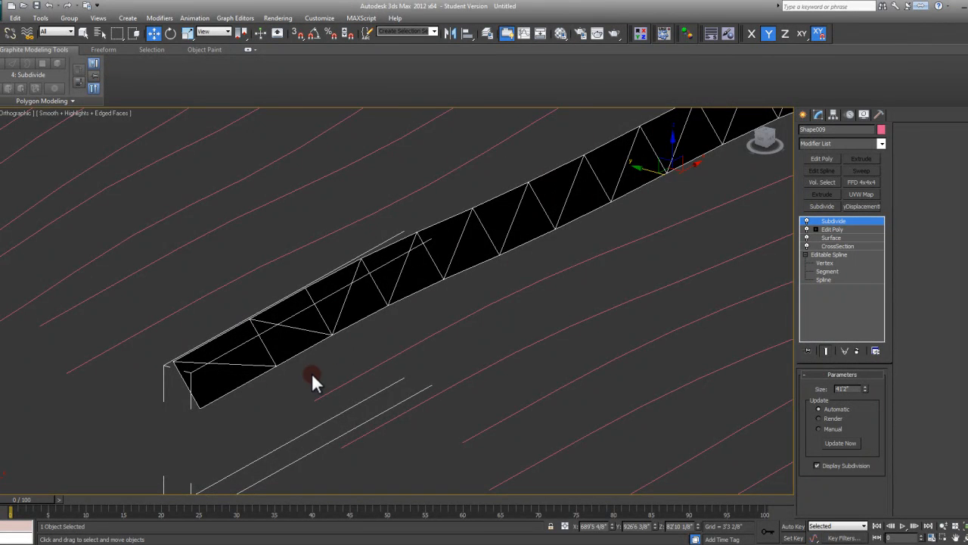
{"action": "scroll", "coordinate": [325, 373], "scroll_direction": "down", "scroll_amount": 5}
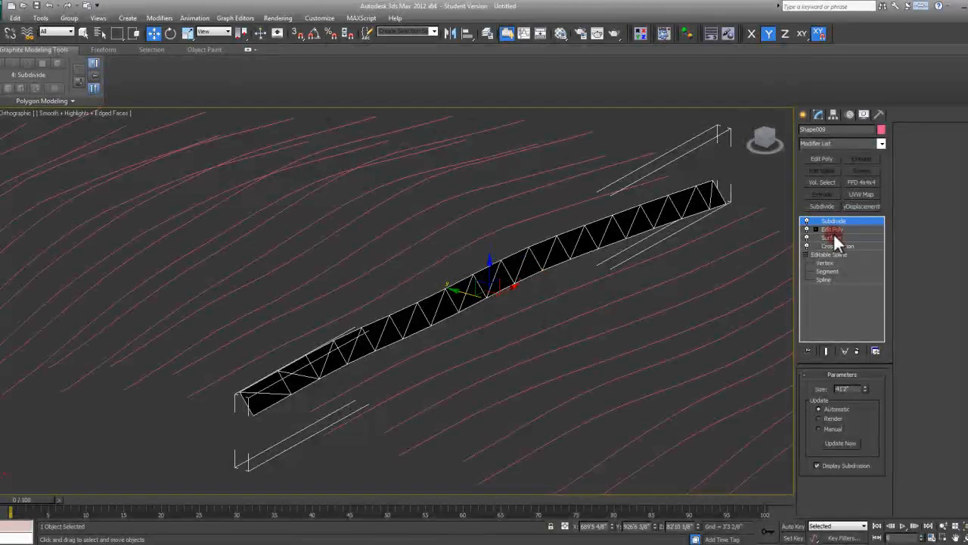
- Turn off the Subdivide modifier and switch to the Front view, close up on one end of the strip
{"action": "left_click", "coordinate": [806, 220]}
{"action": "middle_click_drag", "start_coordinate": [568, 301], "coordinate": [573, 307]}
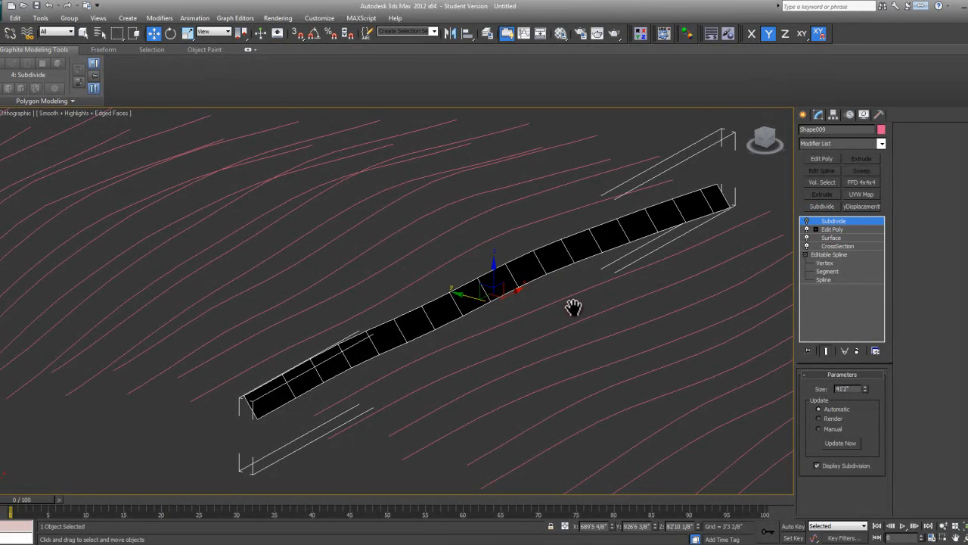
{"action": "key", "text": "f"}
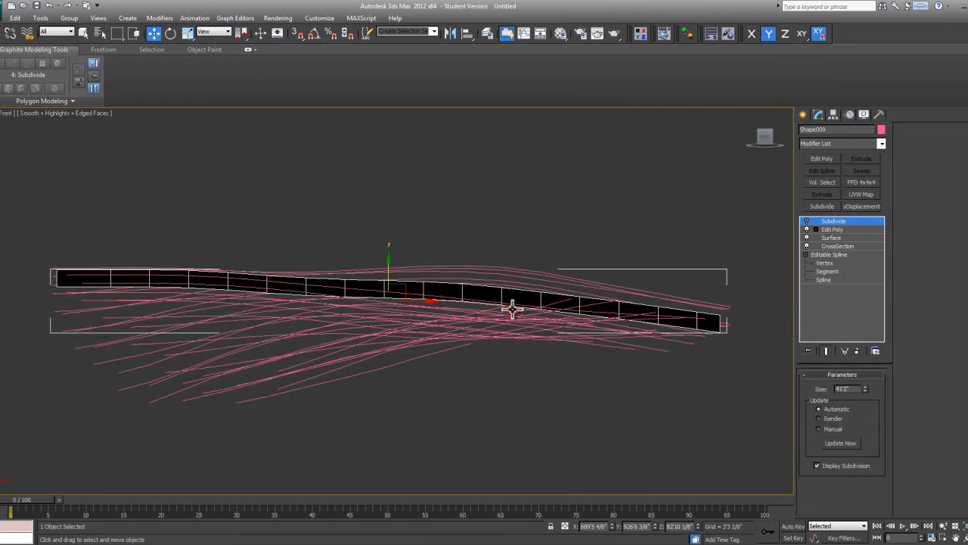
{"action": "middle_click_drag", "start_coordinate": [494, 315], "coordinate": [600, 297]}
{"action": "scroll", "coordinate": [171, 264], "scroll_direction": "up", "scroll_amount": 3}
{"action": "middle_click_drag", "start_coordinate": [184, 265], "coordinate": [223, 262]}
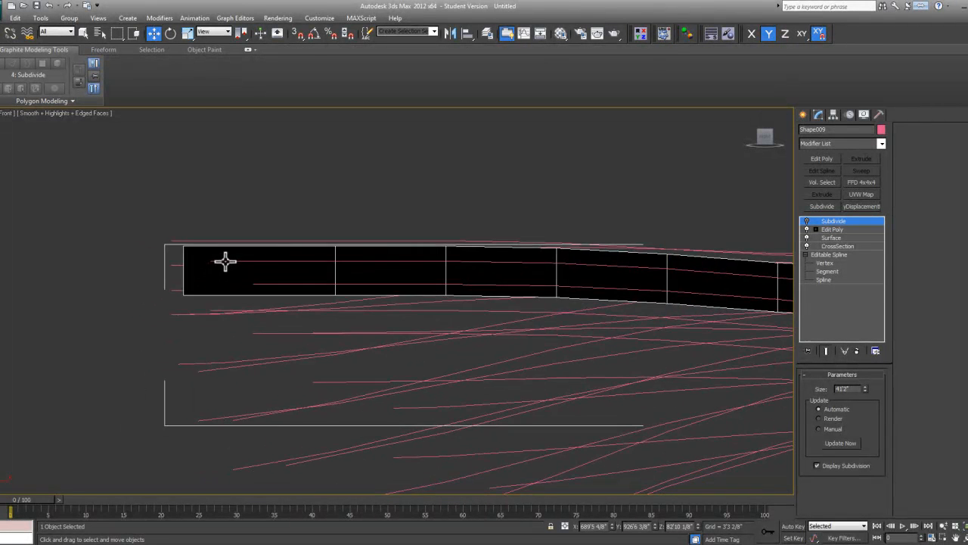
- Hide all shapes in the Front view so only the surfaced strip remains displayed
{"action": "scroll", "coordinate": [227, 261], "scroll_direction": "down", "scroll_amount": 3}
{"action": "scroll", "coordinate": [227, 260], "scroll_direction": "down", "scroll_amount": 3}
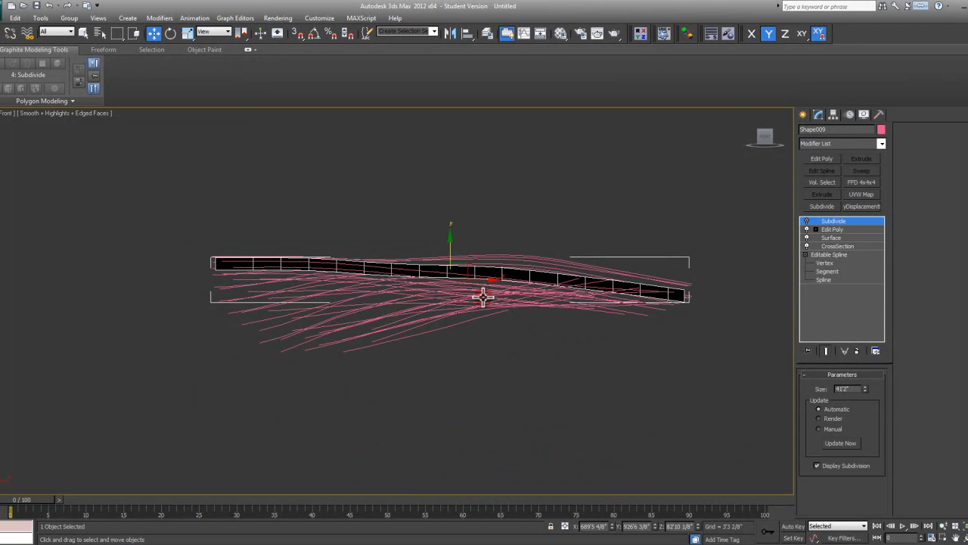
{"action": "key", "text": "shift+s"}
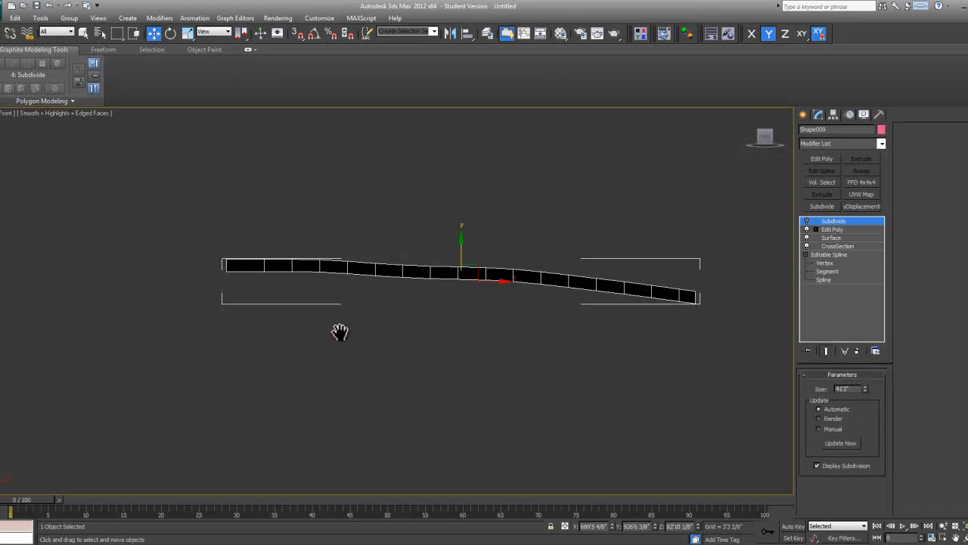
{"action": "scroll", "coordinate": [259, 288], "scroll_direction": "up", "scroll_amount": 5}
{"action": "middle_click_drag", "start_coordinate": [437, 238], "coordinate": [435, 269]}
- With vertex snapping on, QuickSlice the strip's first three quads diagonally at the Edit Poly modifier's edge level, upper left corner to lower right
{"action": "left_click", "coordinate": [818, 228]}
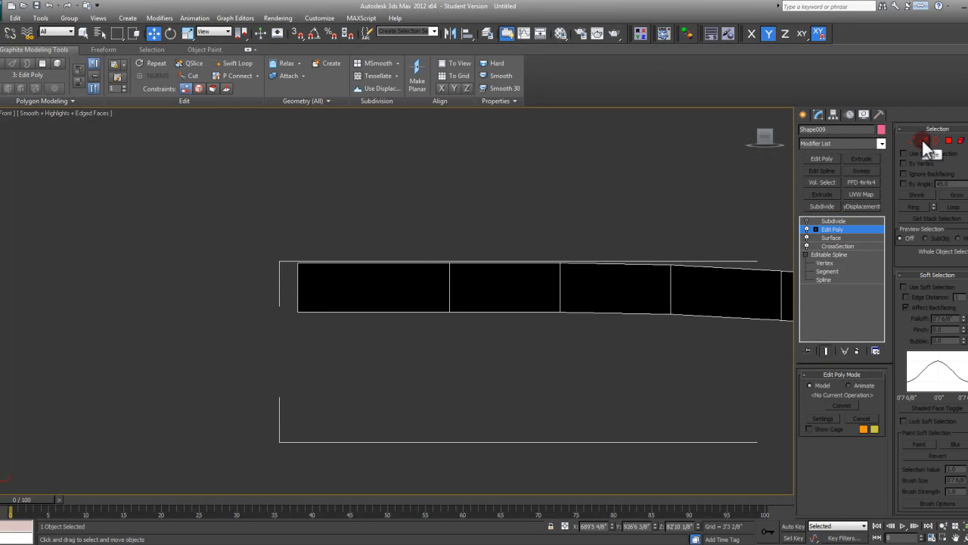
{"action": "left_click", "coordinate": [923, 141]}
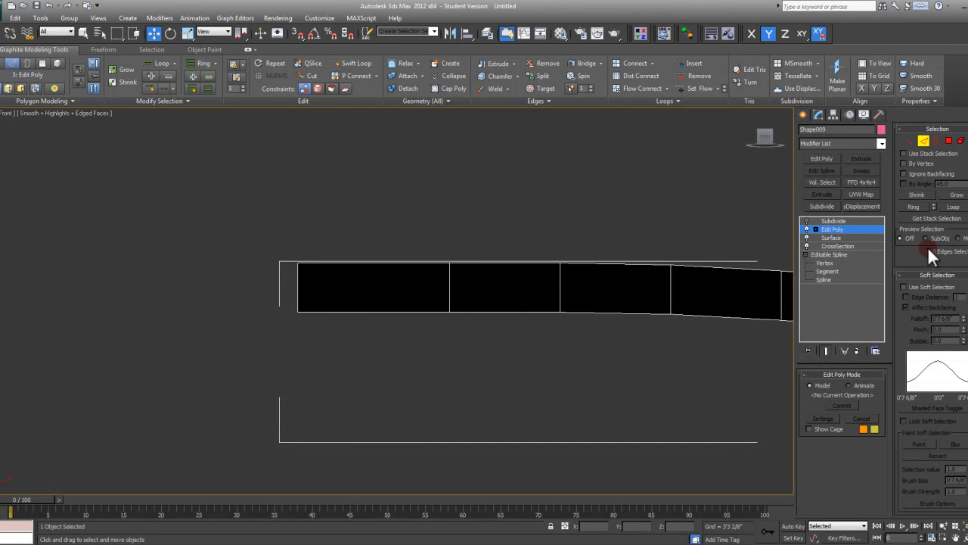
{"action": "scroll", "coordinate": [915, 303], "scroll_direction": "down", "scroll_amount": 5}
{"action": "scroll", "coordinate": [917, 337], "scroll_direction": "down", "scroll_amount": 5}
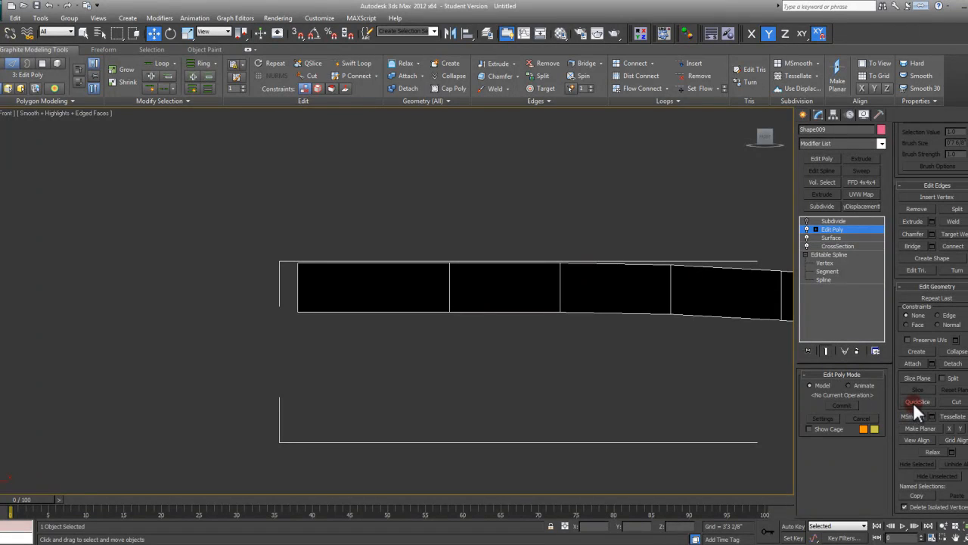
{"action": "left_click", "coordinate": [302, 64]}
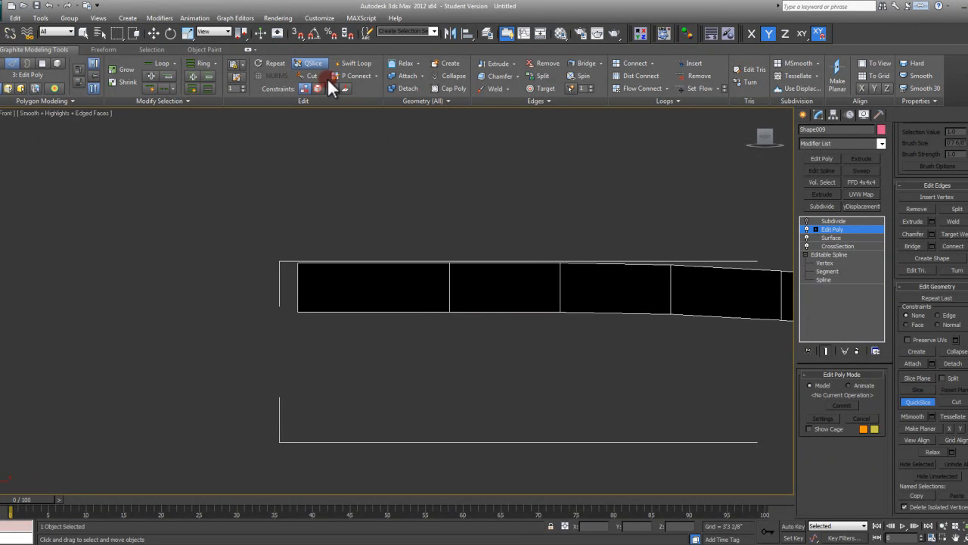
{"action": "left_click", "coordinate": [299, 34]}
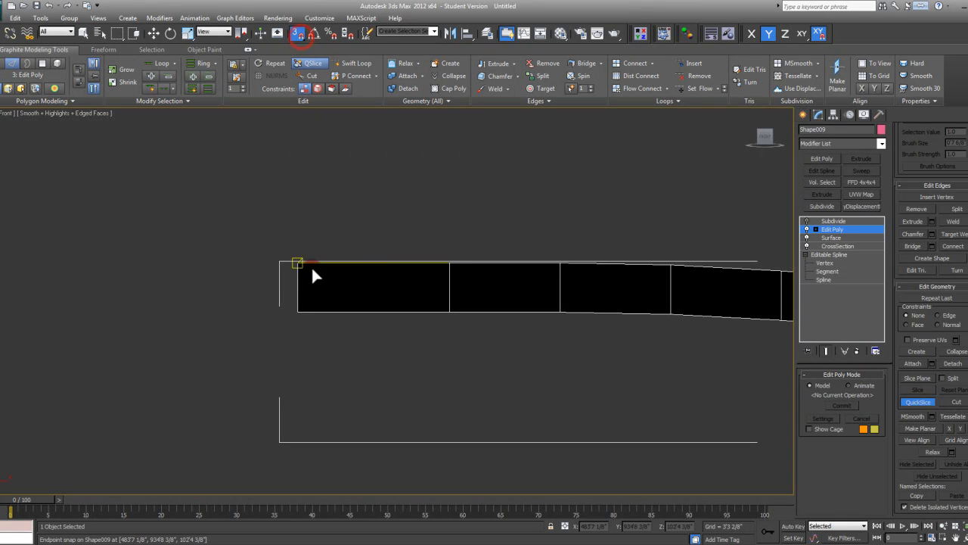
{"action": "left_click", "coordinate": [297, 262]}
{"action": "left_click", "coordinate": [449, 310]}
{"action": "left_click", "coordinate": [451, 262]}
{"action": "left_click", "coordinate": [561, 311]}
{"action": "left_click", "coordinate": [561, 263]}
{"action": "left_click", "coordinate": [670, 312]}
- QuickSlice the remaining quads along the strip with the same snapped diagonals until its far end
{"action": "middle_click_drag", "start_coordinate": [722, 335], "coordinate": [464, 319]}
{"action": "left_click", "coordinate": [417, 249]}
{"action": "left_click", "coordinate": [528, 304]}
{"action": "left_click", "coordinate": [528, 255]}
{"action": "left_click", "coordinate": [638, 311]}
{"action": "left_click", "coordinate": [637, 263]}
{"action": "left_click", "coordinate": [747, 318]}
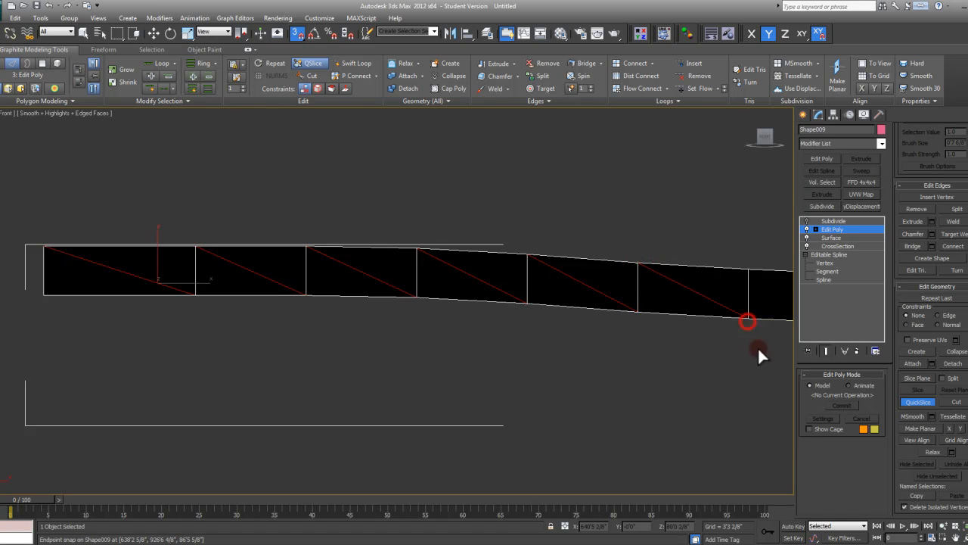
{"action": "middle_click_drag", "start_coordinate": [752, 340], "coordinate": [457, 340]}
{"action": "left_click", "coordinate": [462, 260]}
{"action": "left_click", "coordinate": [573, 312]}
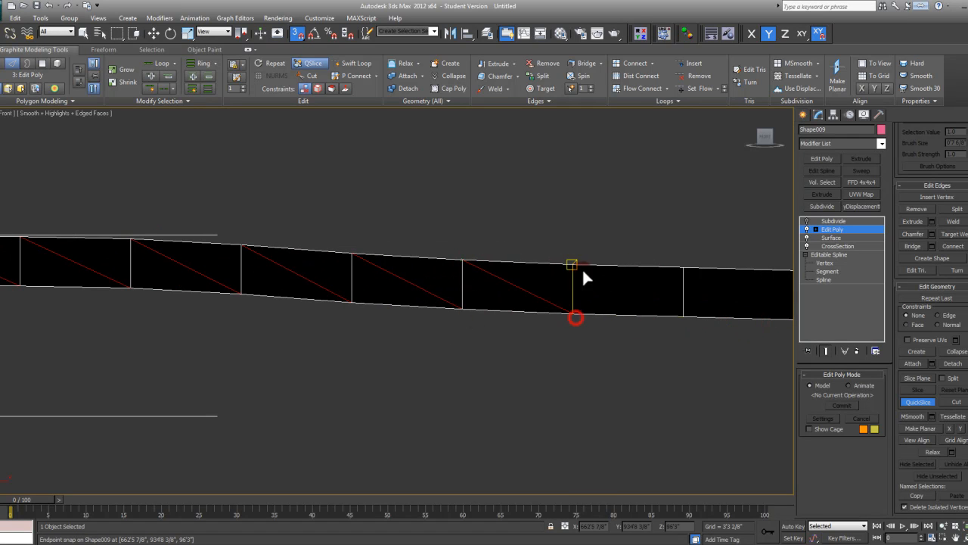
{"action": "left_click", "coordinate": [573, 264]}
{"action": "left_click", "coordinate": [680, 316]}
{"action": "middle_click_drag", "start_coordinate": [680, 317], "coordinate": [363, 289]}
{"action": "left_click", "coordinate": [367, 240]}
{"action": "right_click", "coordinate": [482, 292]}
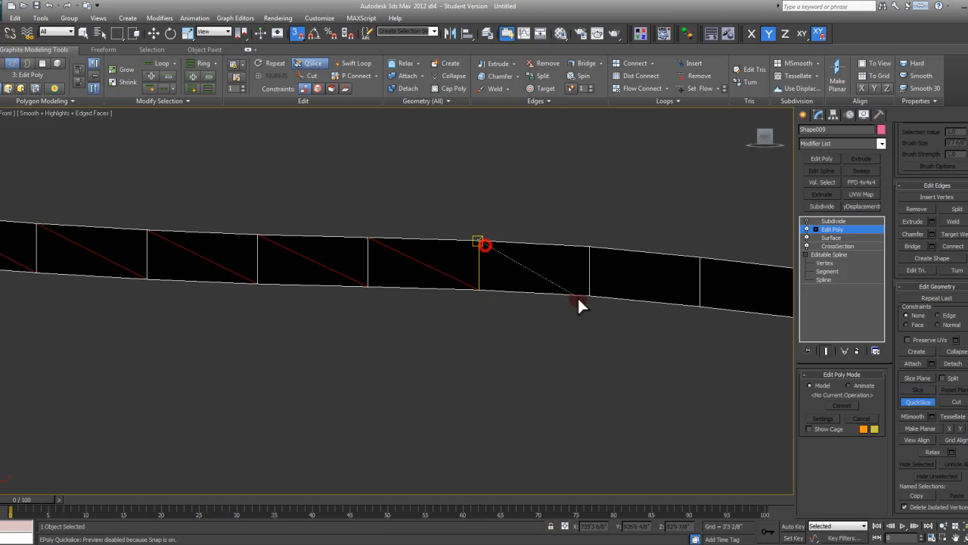
{"action": "middle_click_drag", "start_coordinate": [592, 298], "coordinate": [389, 317]}
{"action": "left_click", "coordinate": [334, 228]}
{"action": "left_click", "coordinate": [444, 286]}
{"action": "left_click", "coordinate": [445, 240]}
{"action": "left_click", "coordinate": [551, 302]}
{"action": "left_click", "coordinate": [554, 253]}
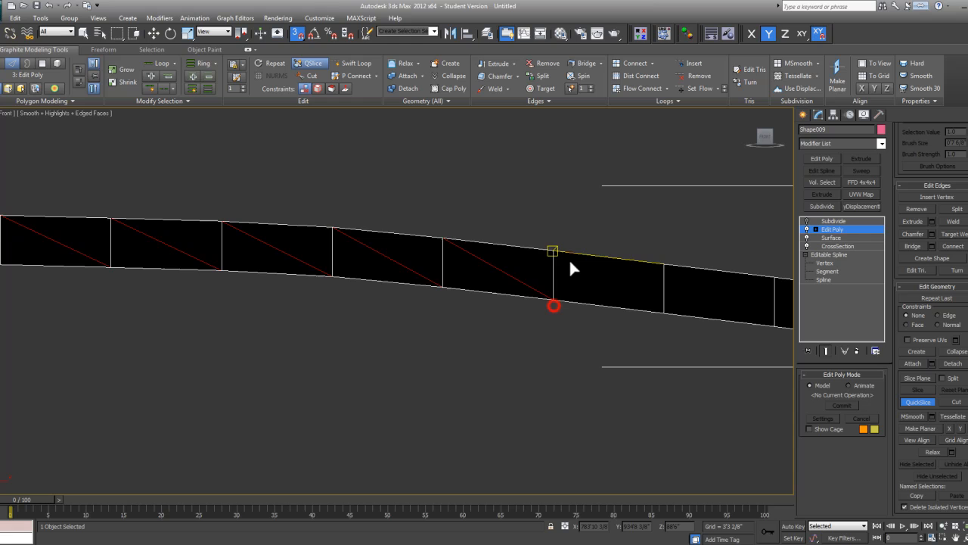
{"action": "left_click", "coordinate": [663, 312]}
{"action": "middle_click_drag", "start_coordinate": [663, 312], "coordinate": [318, 290]}
{"action": "left_click", "coordinate": [412, 286]}
{"action": "left_click", "coordinate": [409, 237]}
{"action": "left_click", "coordinate": [520, 298]}
{"action": "left_click", "coordinate": [521, 250]}
{"action": "left_click", "coordinate": [630, 313]}
{"action": "left_click", "coordinate": [630, 266]}
{"action": "left_click", "coordinate": [695, 324]}
{"action": "middle_click_drag", "start_coordinate": [552, 371], "coordinate": [632, 349]}
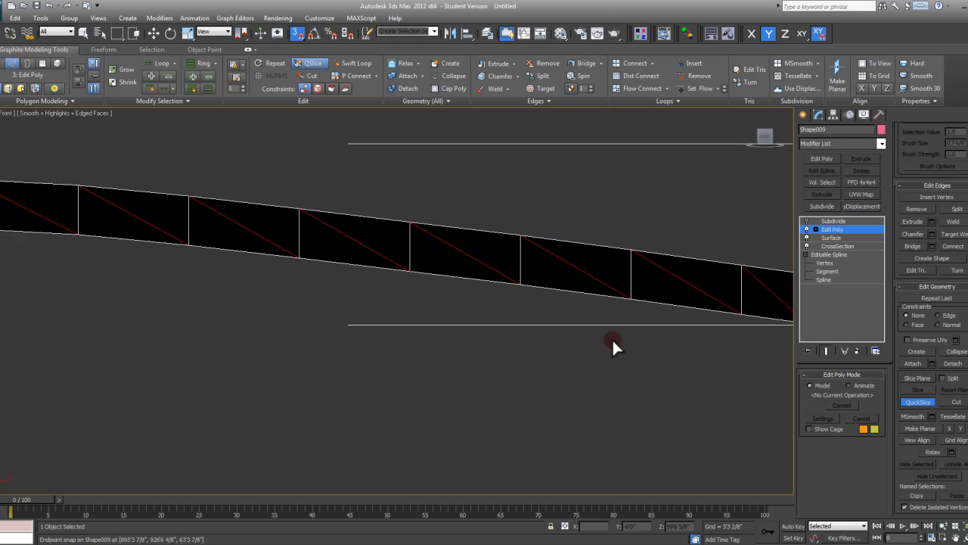
- Inspect the diagonal slices over the whole strip from the front and at an angle, and exit QuickSlice
{"action": "scroll", "coordinate": [575, 340], "scroll_direction": "down", "scroll_amount": 5}
{"action": "middle_click_drag", "start_coordinate": [439, 352], "coordinate": [244, 326]}
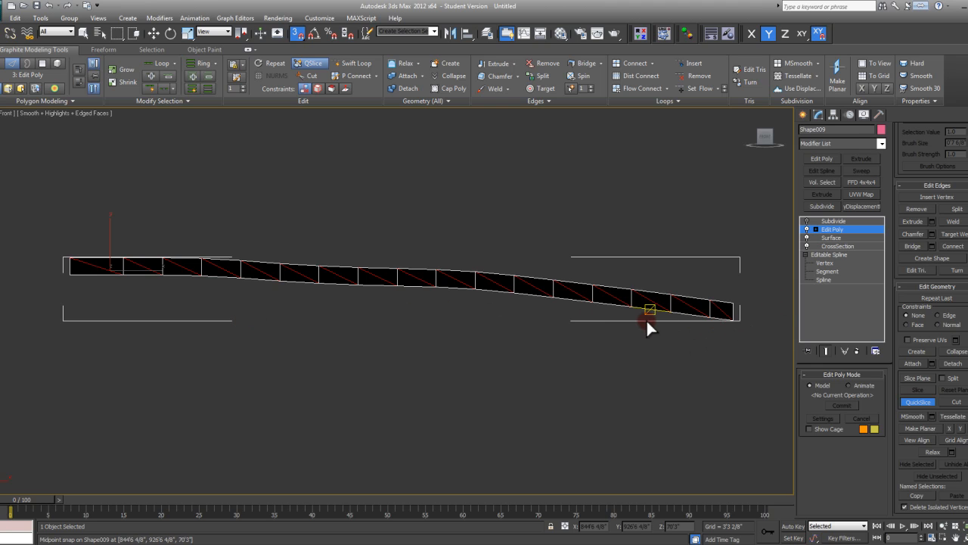
{"action": "middle_click_drag", "start_coordinate": [628, 317], "coordinate": [696, 319]}
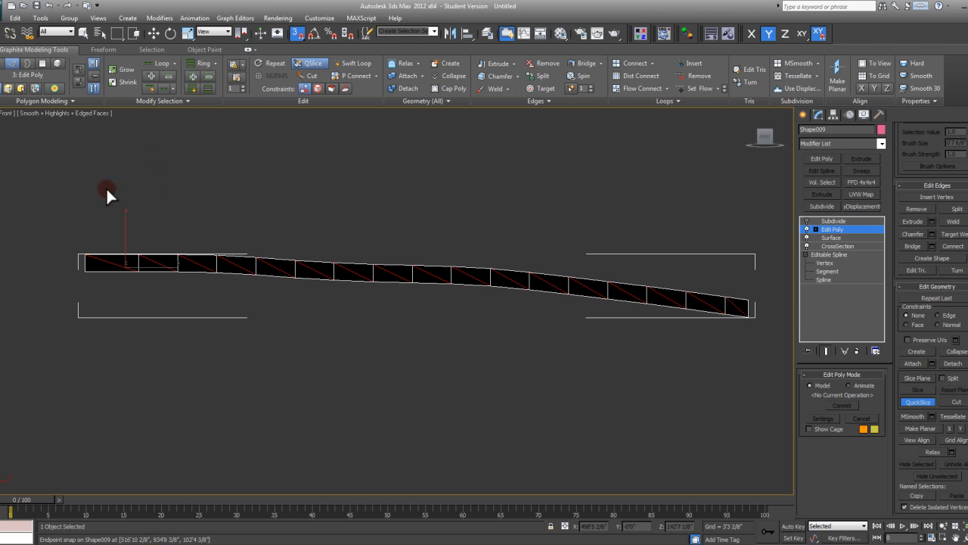
{"action": "middle_click_drag", "start_coordinate": [225, 266], "coordinate": [295, 271], "text": "alt"}
{"action": "middle_click_drag", "start_coordinate": [585, 307], "coordinate": [623, 327]}
{"action": "left_click", "coordinate": [913, 402]}
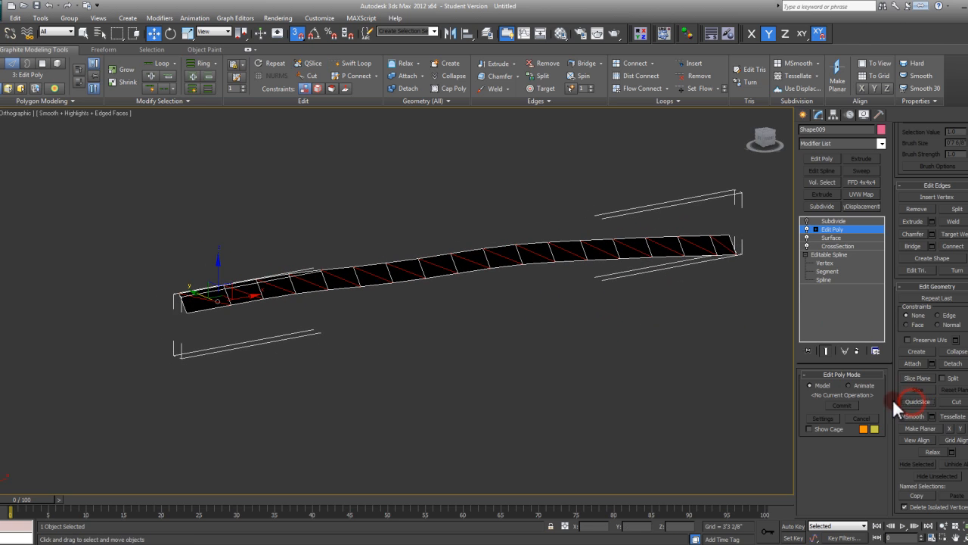
- Delete the Edit Poly modifier from the strip's stack and turn the Subdivide modifier back on
{"action": "left_click", "coordinate": [857, 351]}
{"action": "left_click", "coordinate": [853, 231]}
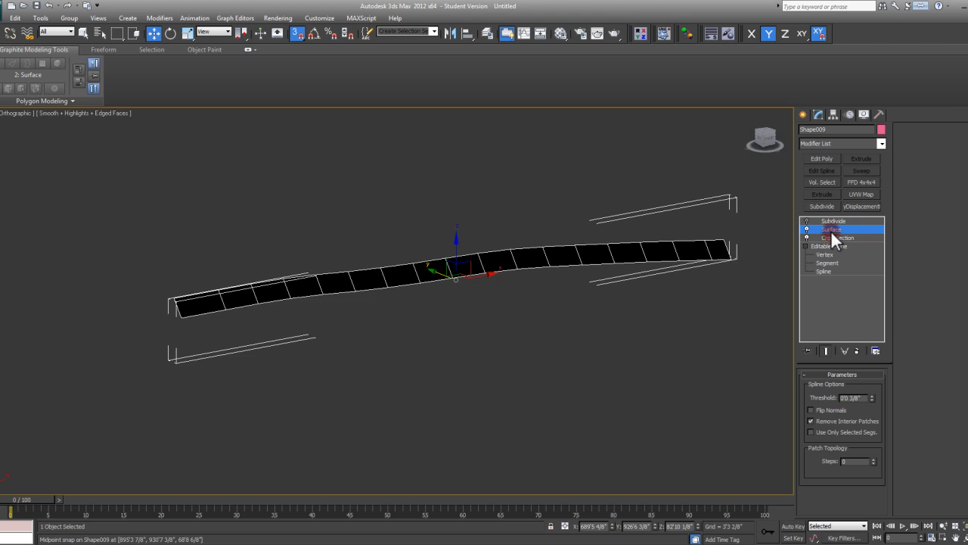
{"action": "left_click", "coordinate": [831, 221]}
{"action": "left_click", "coordinate": [806, 220]}
- Display the contour splines around the strip again and turn snapping off
{"action": "middle_click_drag", "start_coordinate": [443, 315], "coordinate": [448, 294]}
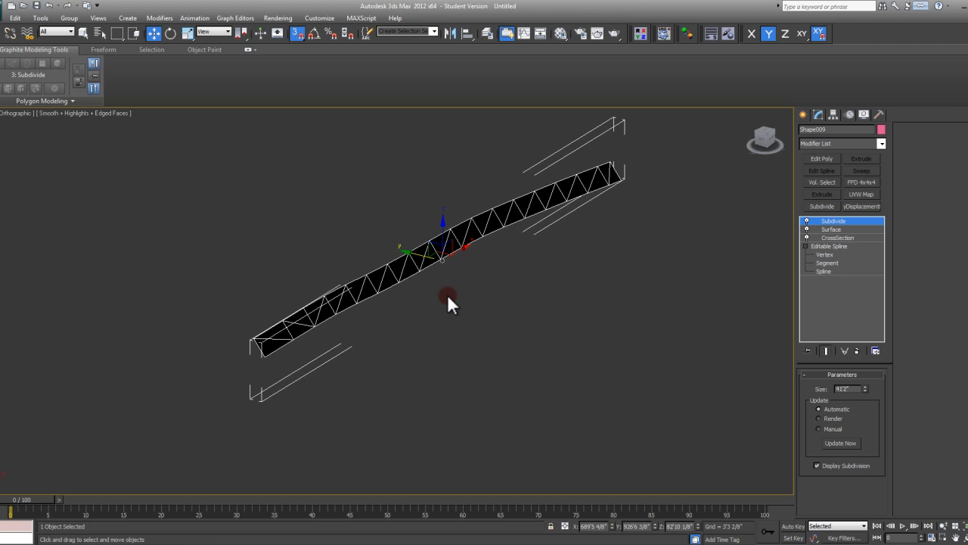
{"action": "middle_click_drag", "start_coordinate": [469, 280], "coordinate": [444, 282], "text": "alt"}
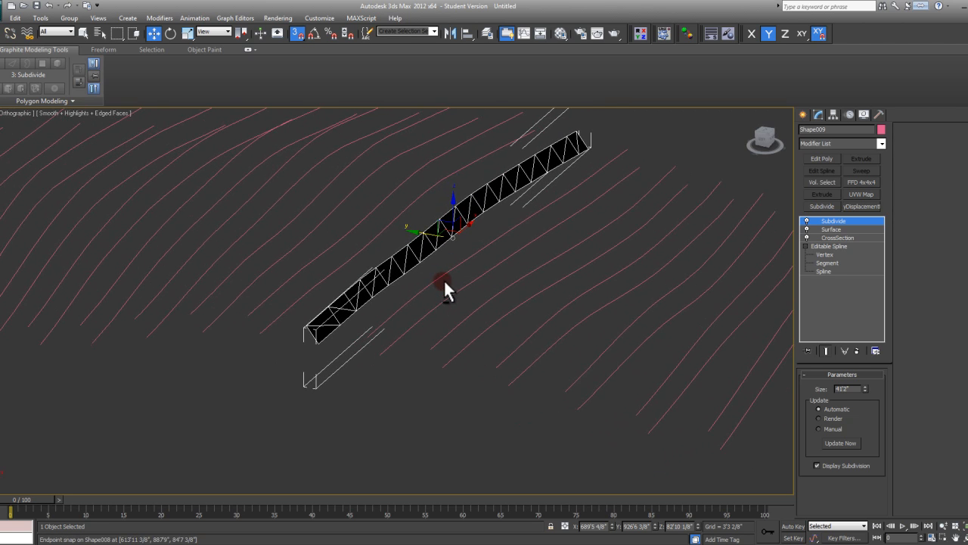
{"action": "key", "text": "s"}
{"action": "middle_click_drag", "start_coordinate": [471, 251], "coordinate": [477, 281], "text": "alt"}
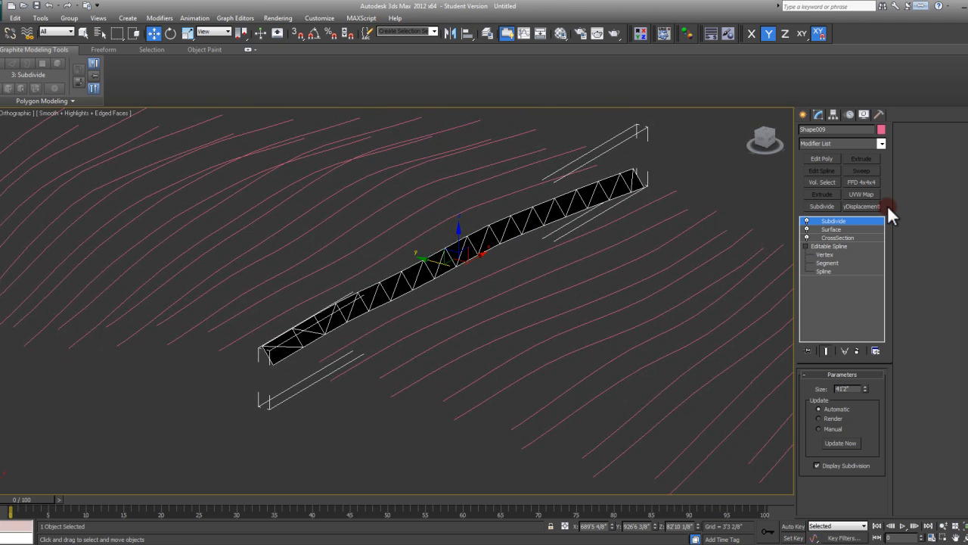
- Apply a Lattice modifier above Subdivide on the strip and check the resulting struts up close
{"action": "left_click", "coordinate": [880, 145]}
{"action": "key", "text": "l"}
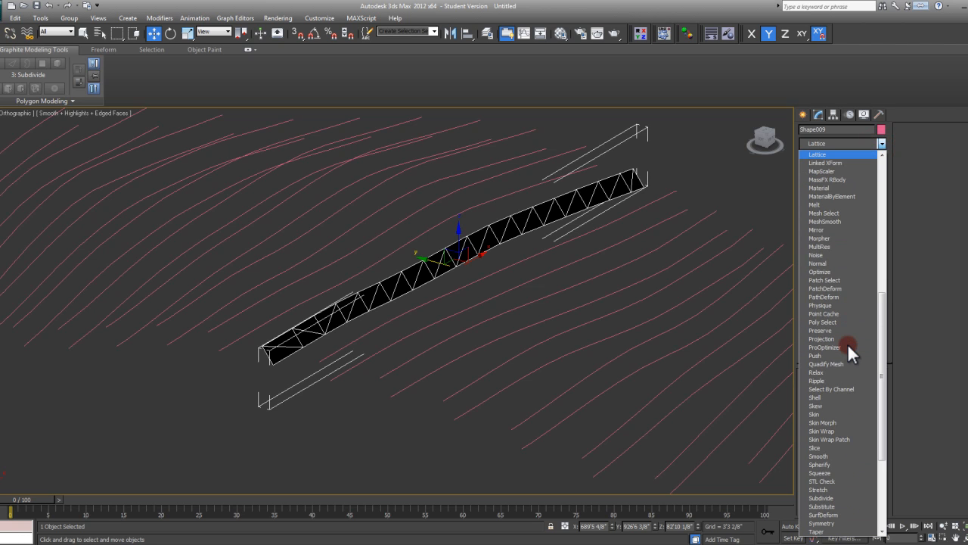
{"action": "left_click", "coordinate": [836, 153]}
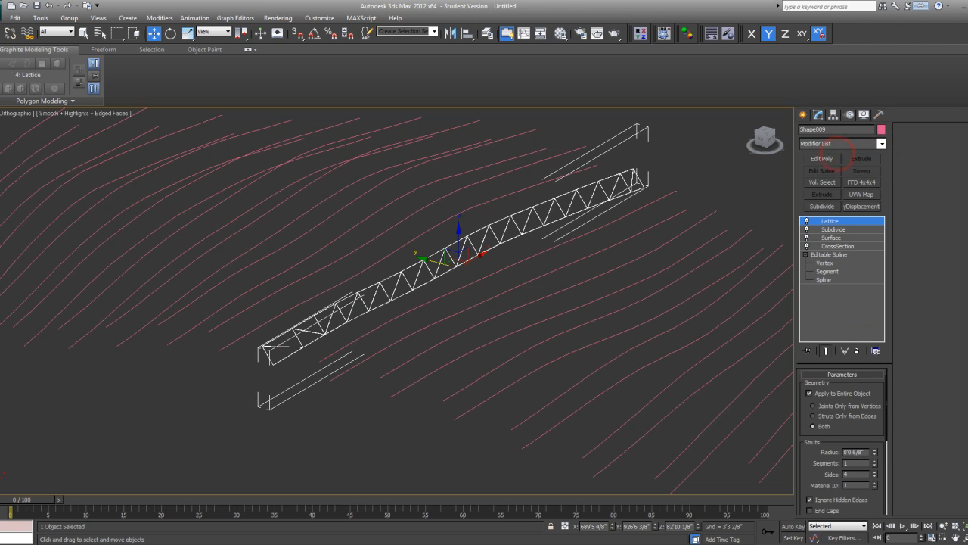
{"action": "scroll", "coordinate": [441, 334], "scroll_direction": "up", "scroll_amount": 10}
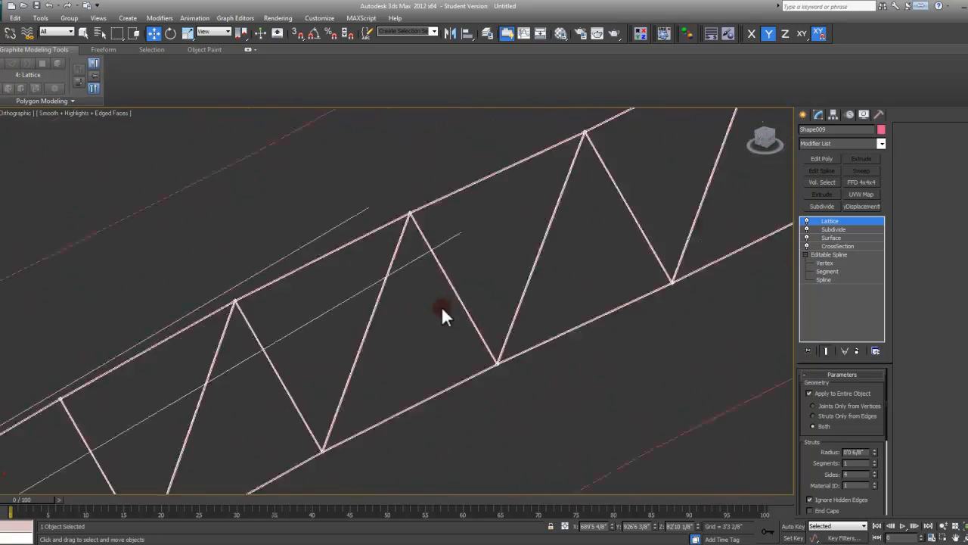
{"action": "scroll", "coordinate": [465, 302], "scroll_direction": "up", "scroll_amount": 2}
{"action": "scroll", "coordinate": [470, 319], "scroll_direction": "down", "scroll_amount": 8}
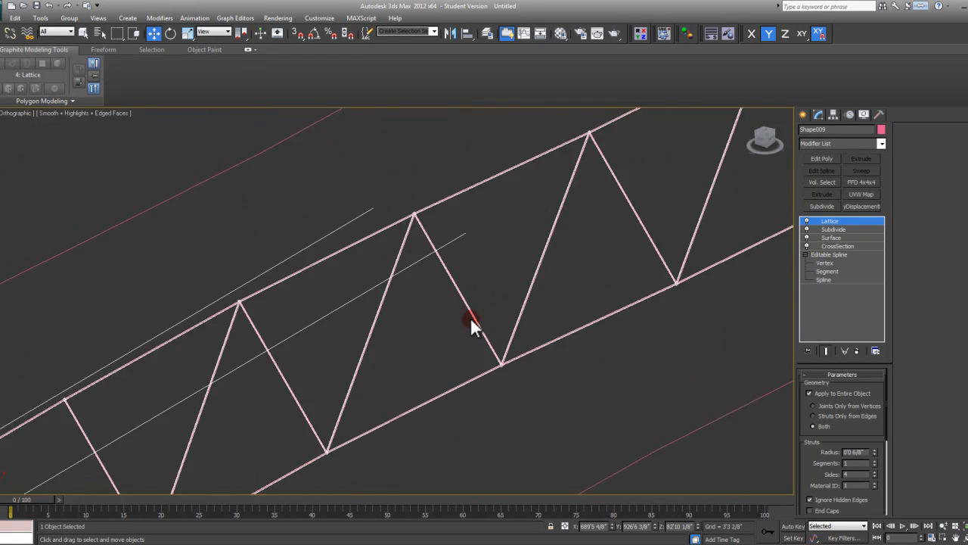
- Try Lattice strut radii of 1 and 8 feet, and settle on a radius of 8 inches
{"action": "left_click_drag", "start_coordinate": [862, 449], "coordinate": [750, 448]}
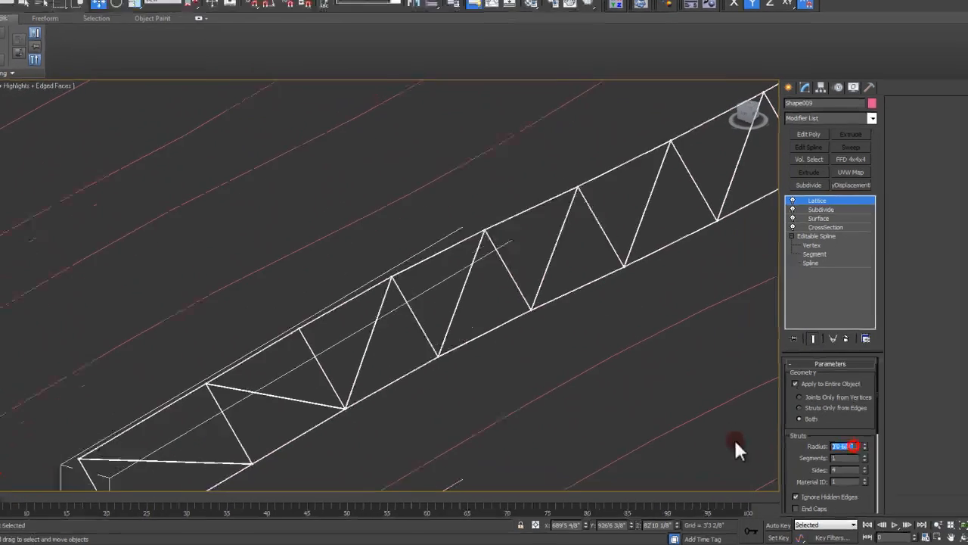
{"action": "type", "text": "1"}
{"action": "key", "text": "Return"}
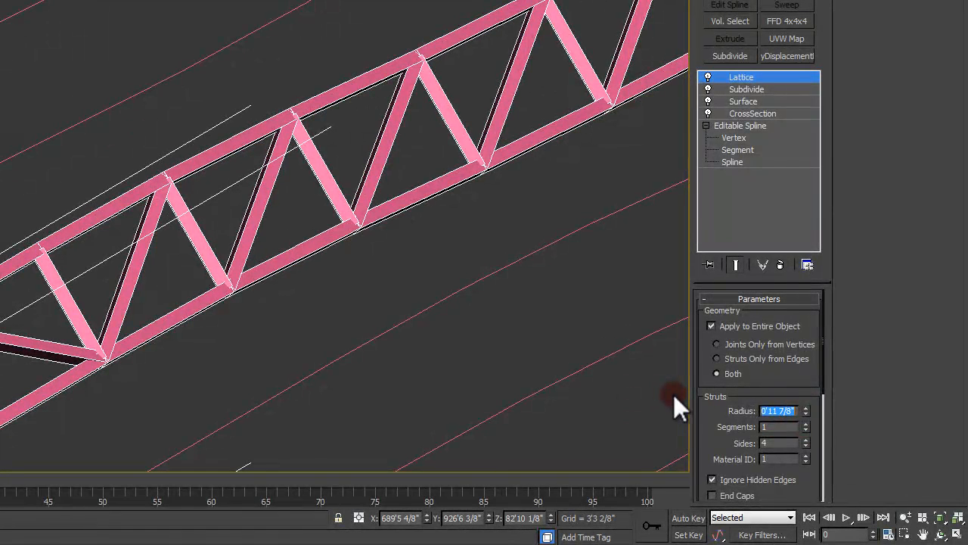
{"action": "type", "text": "8"}
{"action": "key", "text": "Return"}
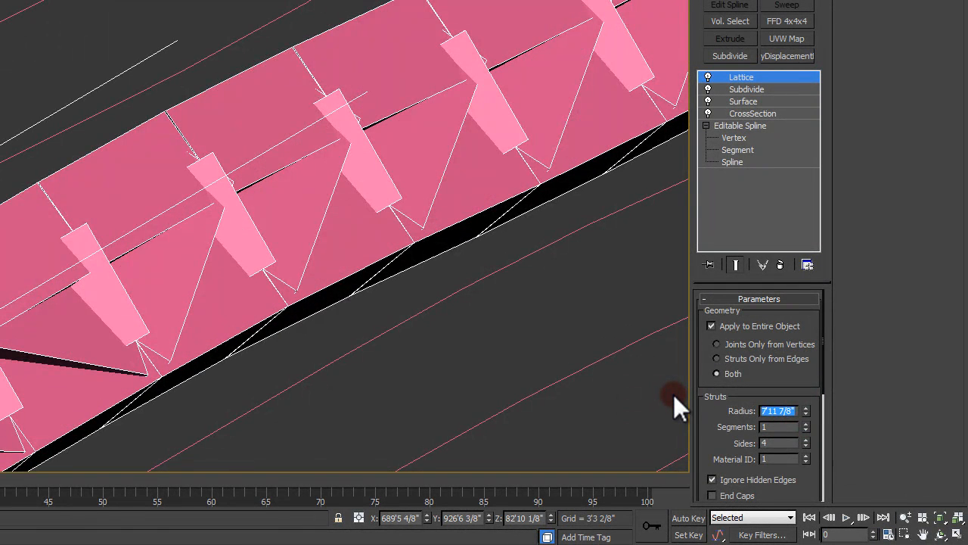
{"action": "type", "text": "8\""}
{"action": "key", "text": "Return"}
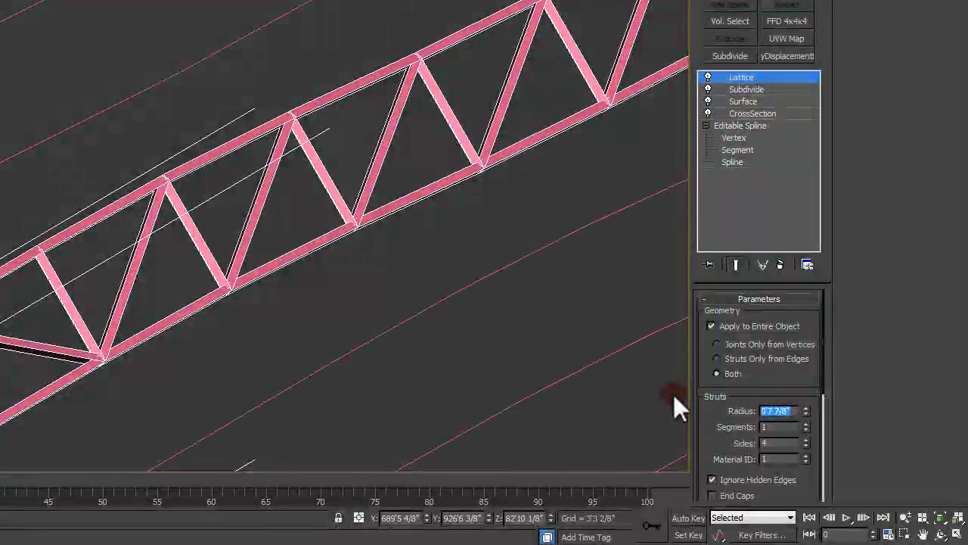
- Compare the Lattice geometry options Joints Only from Vertices and Struts Only from Edges, and return to Both
{"action": "left_click_drag", "start_coordinate": [789, 385], "coordinate": [760, 313]}
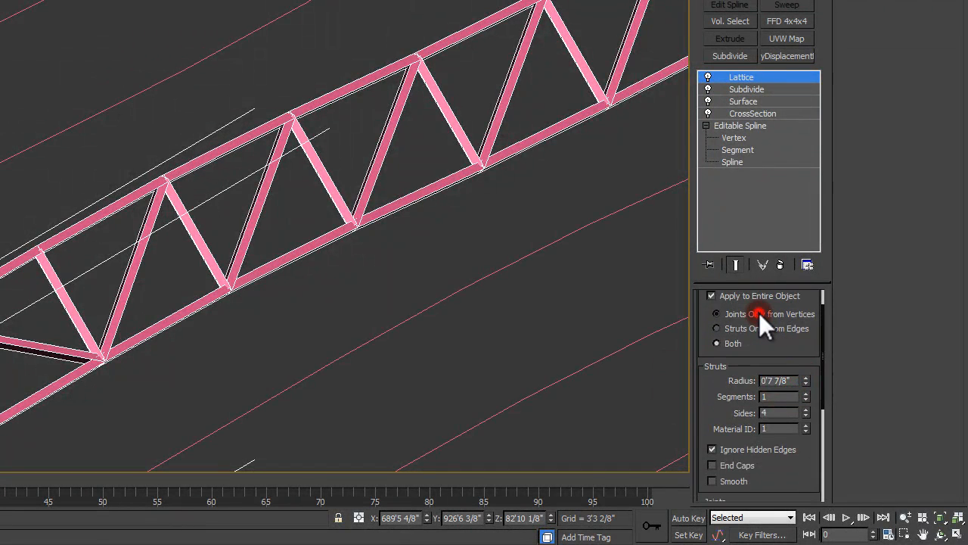
{"action": "left_click", "coordinate": [716, 313]}
{"action": "left_click", "coordinate": [758, 328]}
{"action": "left_click", "coordinate": [757, 315]}
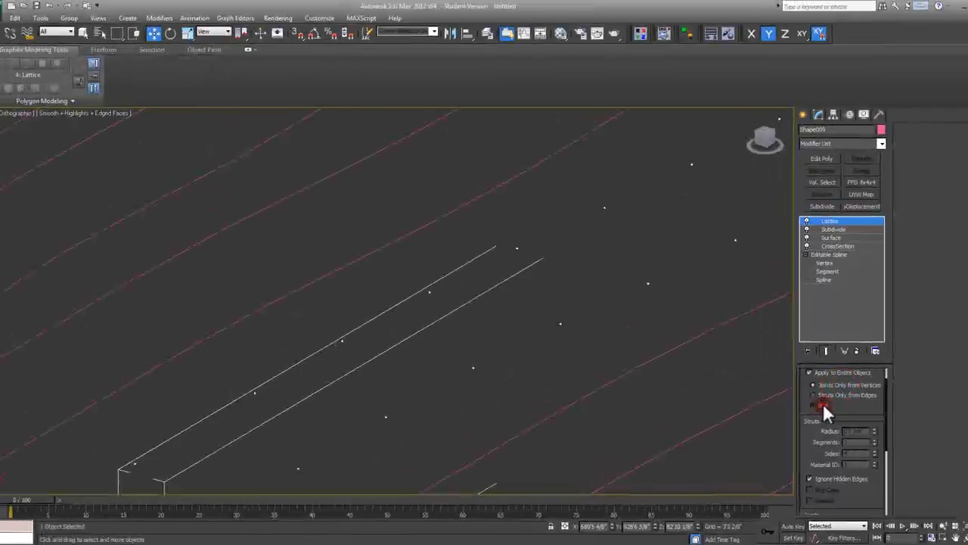
{"action": "left_click", "coordinate": [821, 405]}
- Set the radius of the Lattice joints to 0'11 7/8"
{"action": "scroll", "coordinate": [848, 401], "scroll_direction": "down", "scroll_amount": 4}
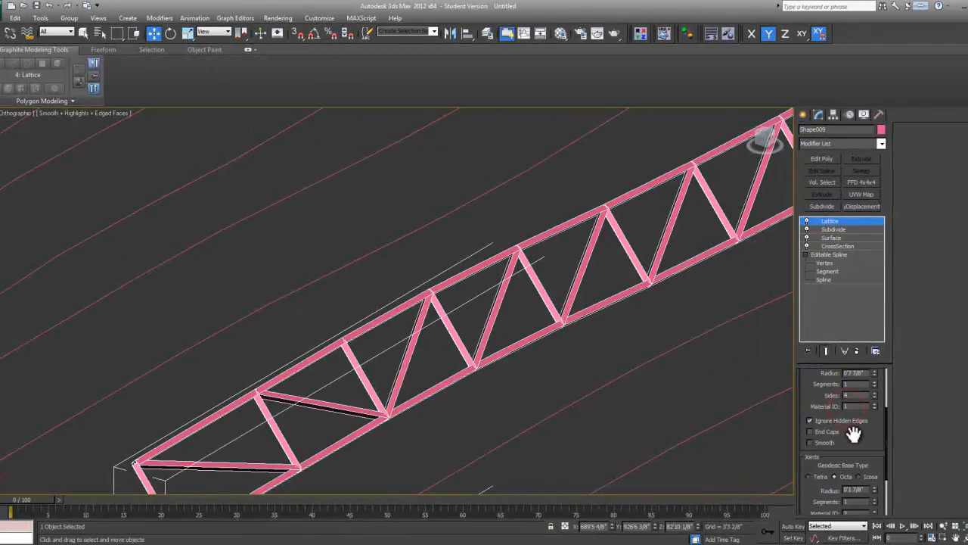
{"action": "double_click", "coordinate": [865, 458]}
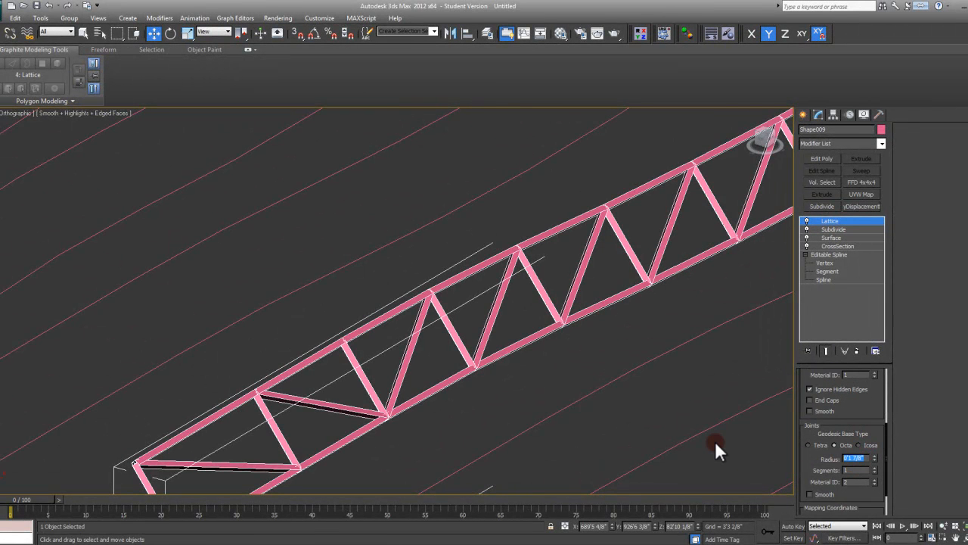
{"action": "type", "text": "0'11 7/8\""}
{"action": "key", "text": "Return"}
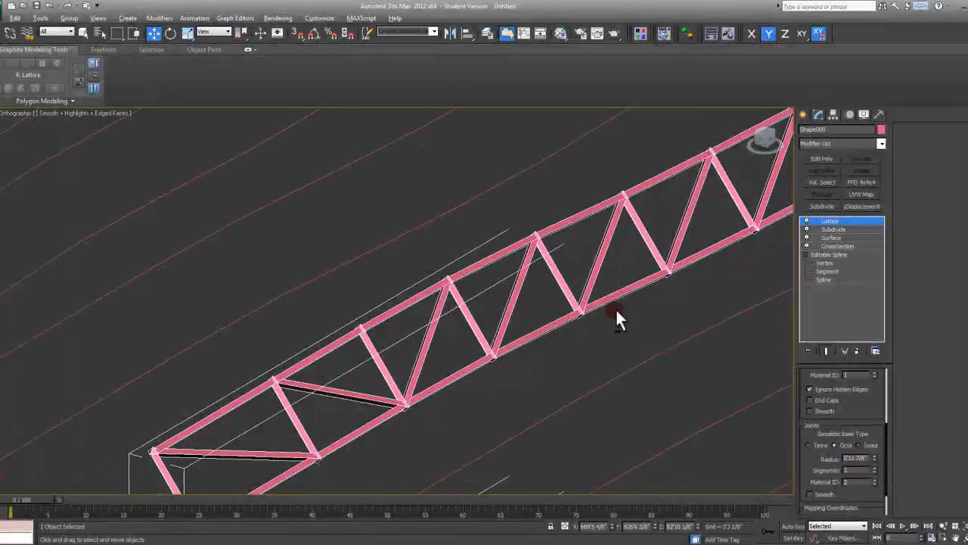
- Raise the segments of the Lattice joints to 4 to make them rounder
{"action": "scroll", "coordinate": [632, 303], "scroll_direction": "down", "scroll_amount": 3}
{"action": "middle_click_drag", "start_coordinate": [628, 298], "coordinate": [628, 192], "text": "alt"}
{"action": "scroll", "coordinate": [573, 303], "scroll_direction": "up", "scroll_amount": 5}
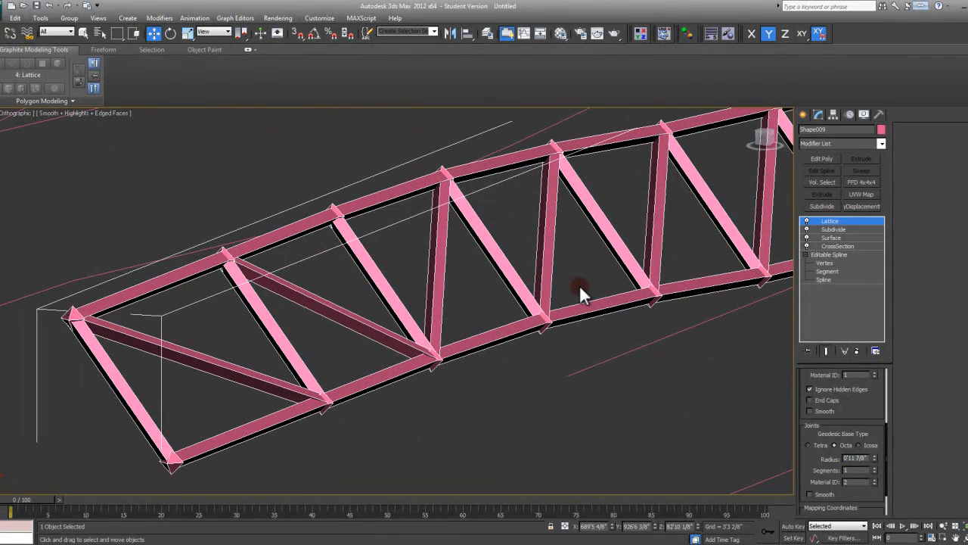
{"action": "left_click", "coordinate": [875, 467]}
{"action": "mouse_move", "coordinate": [620, 387]}
{"action": "middle_mouse_down"}
{"action": "mouse_move", "coordinate": [597, 396]}
{"action": "mouse_move", "coordinate": [619, 390]}
{"action": "mouse_move", "coordinate": [611, 386]}
{"action": "middle_mouse_up"}
{"action": "left_click", "coordinate": [874, 466]}
{"action": "left_click", "coordinate": [875, 467]}
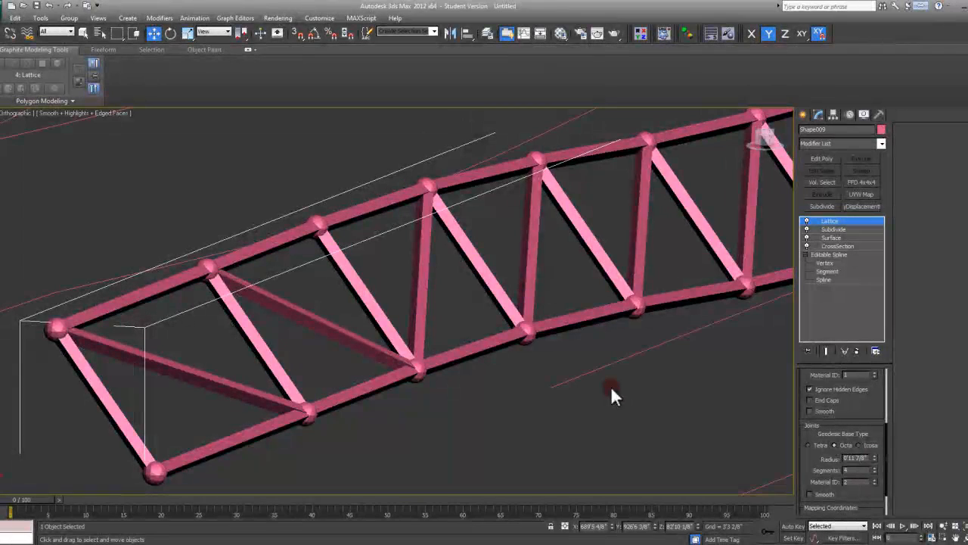
{"action": "scroll", "coordinate": [869, 402], "scroll_direction": "up", "scroll_amount": 5}
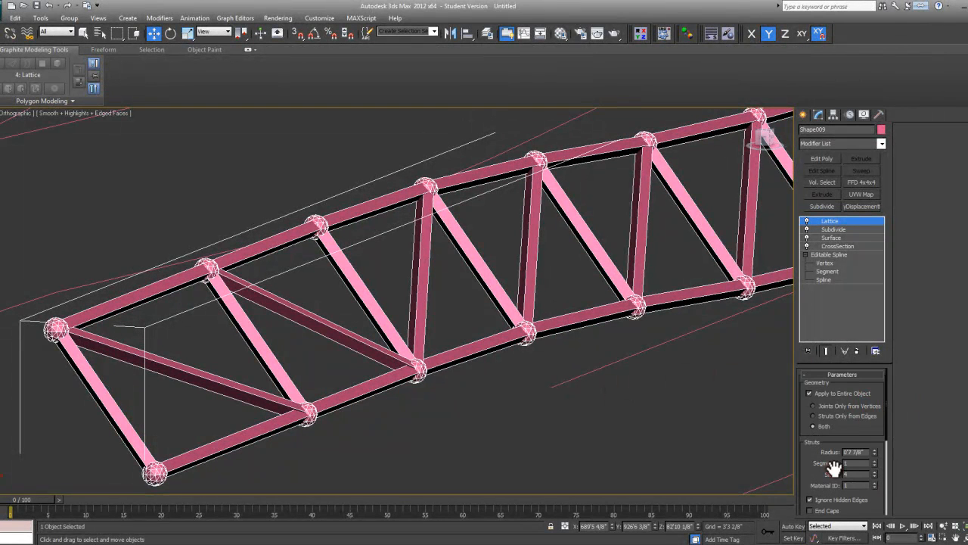
- Raise the sides of the Lattice struts to 12 and turn off the edged faces display
{"action": "left_click", "coordinate": [874, 471]}
{"action": "left_click", "coordinate": [874, 471]}
{"action": "left_click", "coordinate": [874, 470]}
{"action": "left_click", "coordinate": [874, 471]}
{"action": "left_click", "coordinate": [874, 470]}
{"action": "left_click", "coordinate": [873, 470]}
{"action": "left_click", "coordinate": [874, 471]}
{"action": "middle_click_drag", "start_coordinate": [621, 319], "coordinate": [617, 335]}
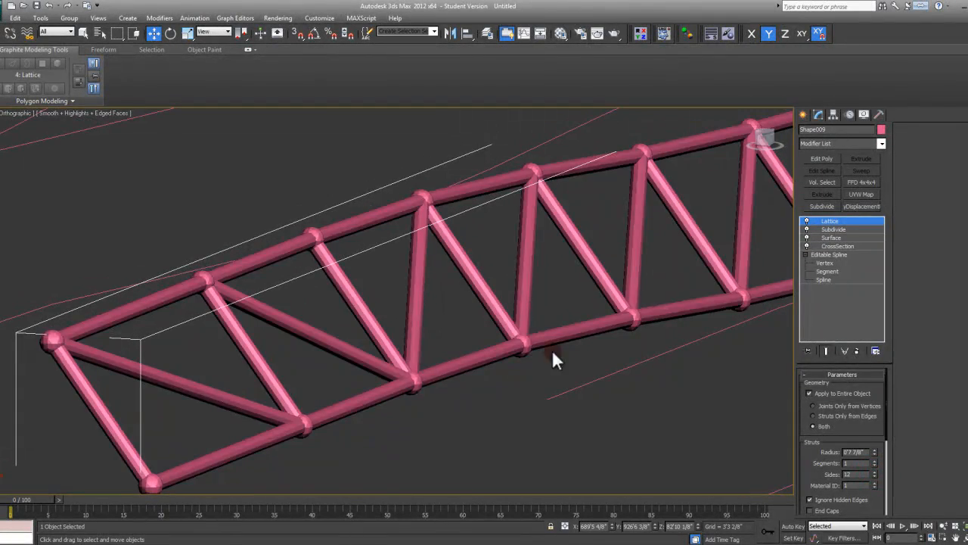
{"action": "key", "text": "F4"}
{"action": "scroll", "coordinate": [535, 330], "scroll_direction": "down", "scroll_amount": 3}
{"action": "middle_click_drag", "start_coordinate": [609, 323], "coordinate": [577, 323]}
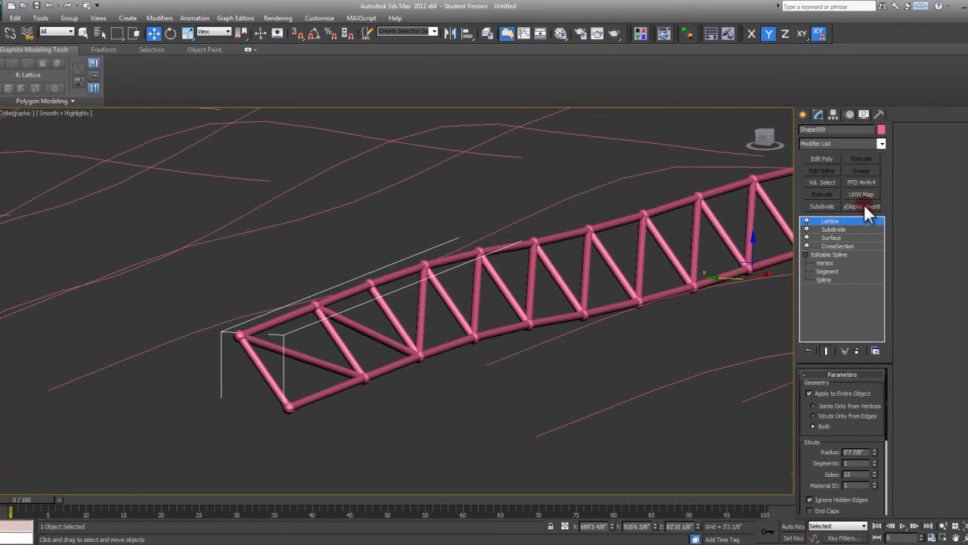
- Try a MeshSmooth modifier on the truss, check the joints and struts, and remove it
{"action": "left_click", "coordinate": [882, 143]}
{"action": "scroll", "coordinate": [829, 342], "scroll_direction": "down", "scroll_amount": 10}
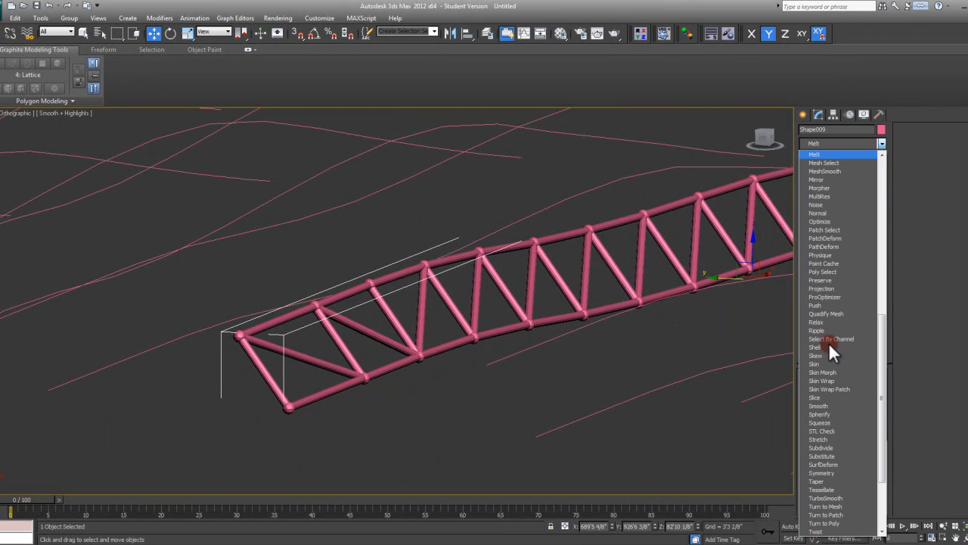
{"action": "left_click", "coordinate": [842, 172]}
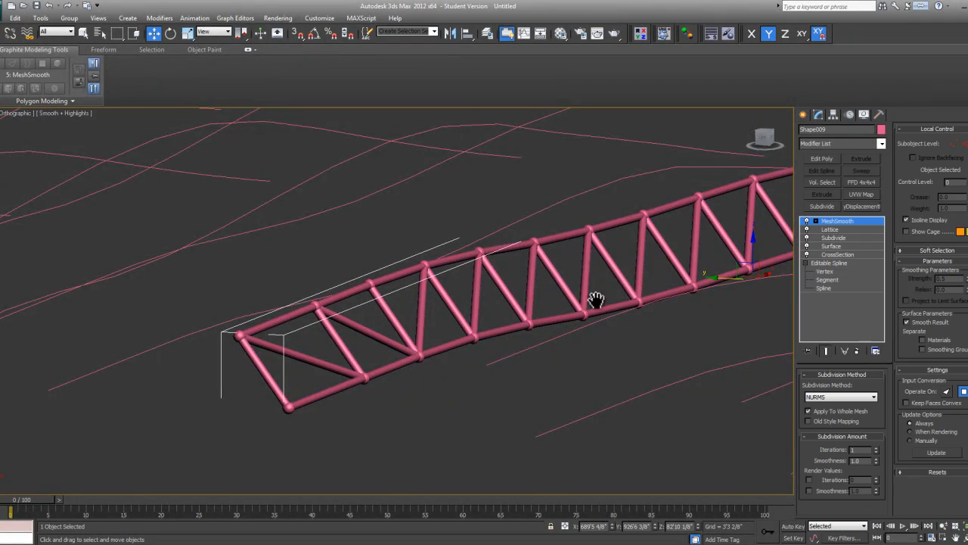
{"action": "scroll", "coordinate": [612, 298], "scroll_direction": "up", "scroll_amount": 8}
{"action": "middle_click_drag", "start_coordinate": [520, 288], "coordinate": [822, 247], "text": "alt"}
{"action": "scroll", "coordinate": [537, 286], "scroll_direction": "down", "scroll_amount": 4}
{"action": "scroll", "coordinate": [613, 293], "scroll_direction": "up", "scroll_amount": 2}
{"action": "middle_click_drag", "start_coordinate": [427, 181], "coordinate": [577, 212], "text": "alt"}
{"action": "left_click", "coordinate": [779, 263]}
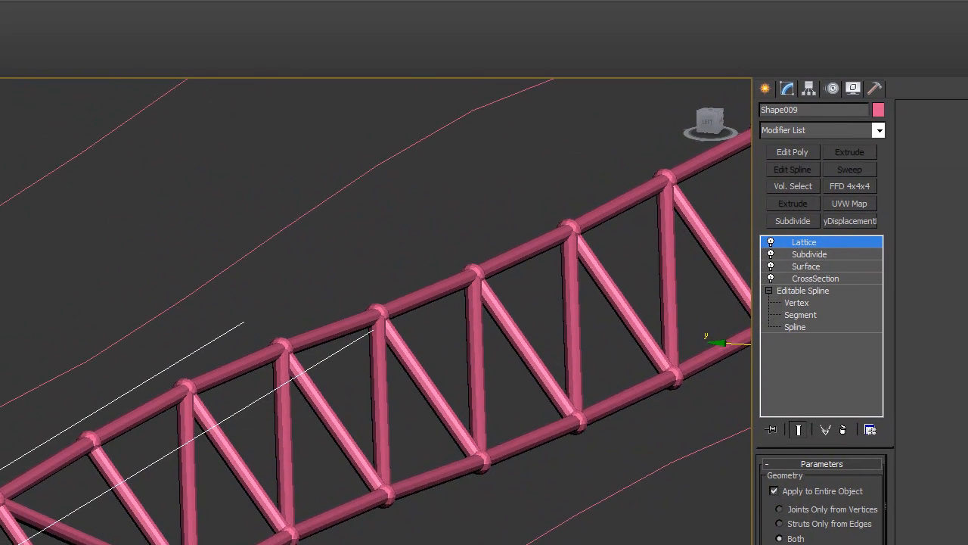
- Add an Edit Poly modifier above the Lattice and apply Smooth 30 to the truss
{"action": "left_click", "coordinate": [850, 249]}
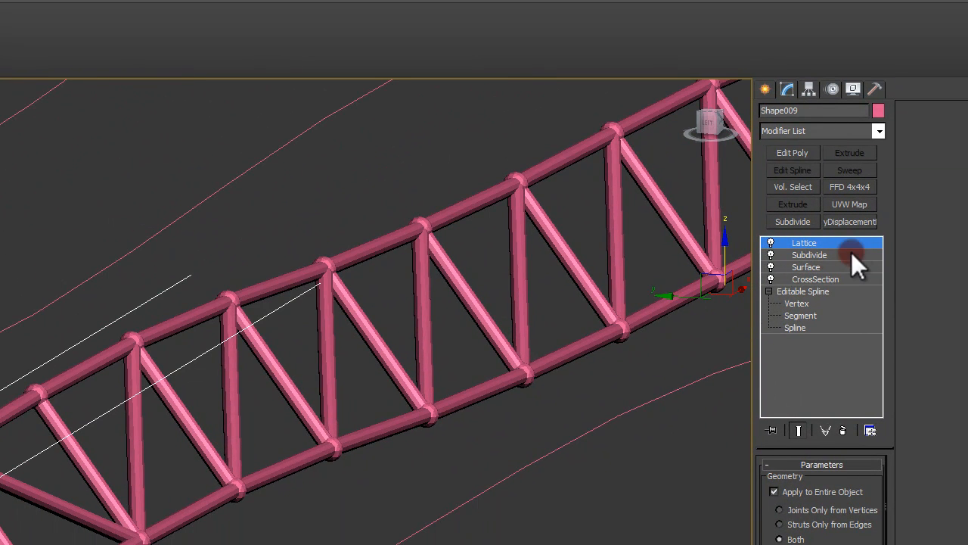
{"action": "left_click", "coordinate": [793, 151]}
{"action": "middle_click_drag", "start_coordinate": [536, 400], "coordinate": [505, 394]}
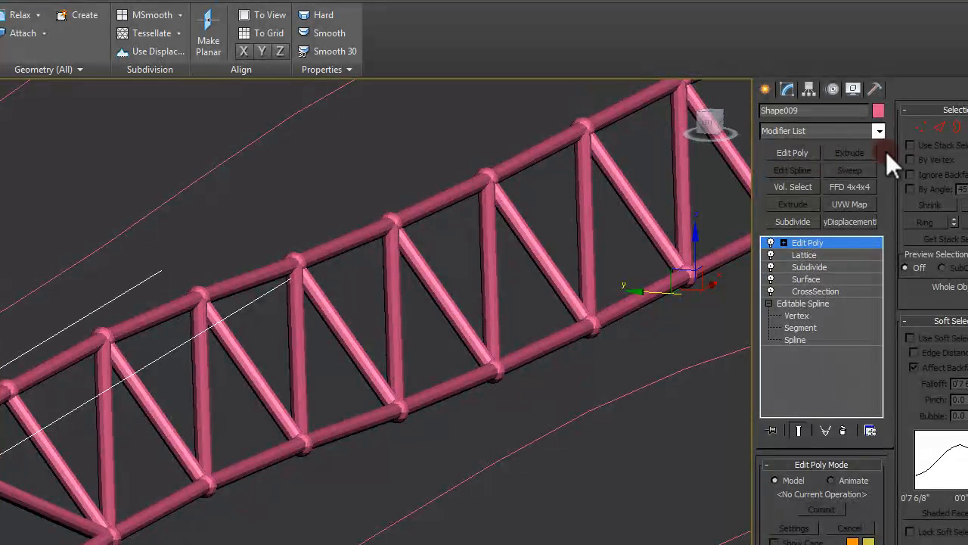
{"action": "left_click", "coordinate": [408, 228]}
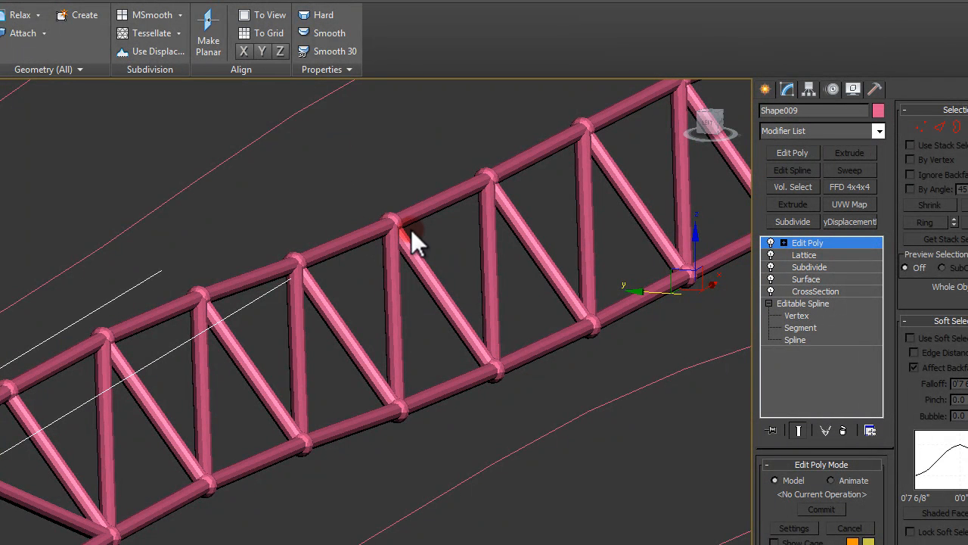
{"action": "left_click", "coordinate": [339, 50]}
{"action": "middle_click_drag", "start_coordinate": [507, 221], "coordinate": [467, 231]}
{"action": "left_click", "coordinate": [344, 49]}
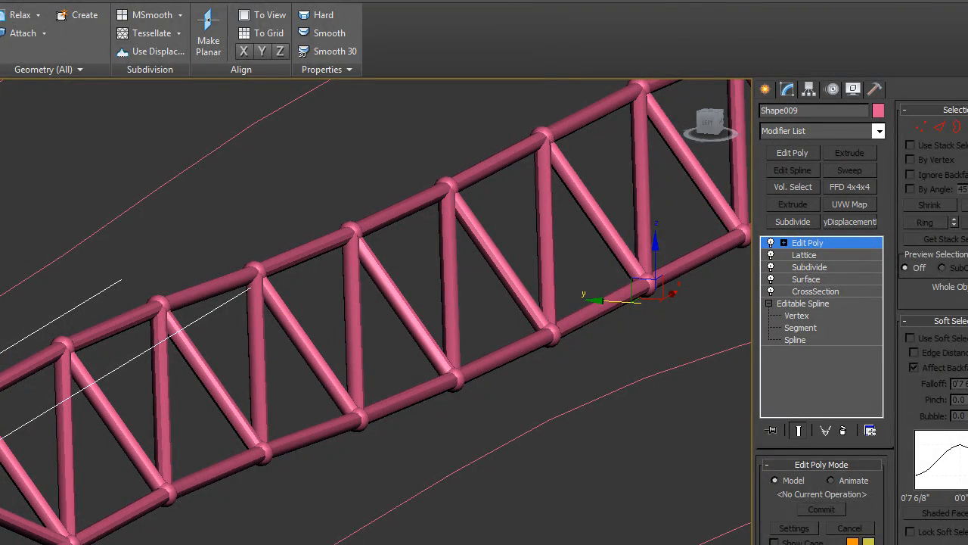
- Clear all smoothing groups on the truss elements, auto smooth them at 30, and deselect the truss
{"action": "key", "text": "5"}
{"action": "left_click", "coordinate": [561, 300]}
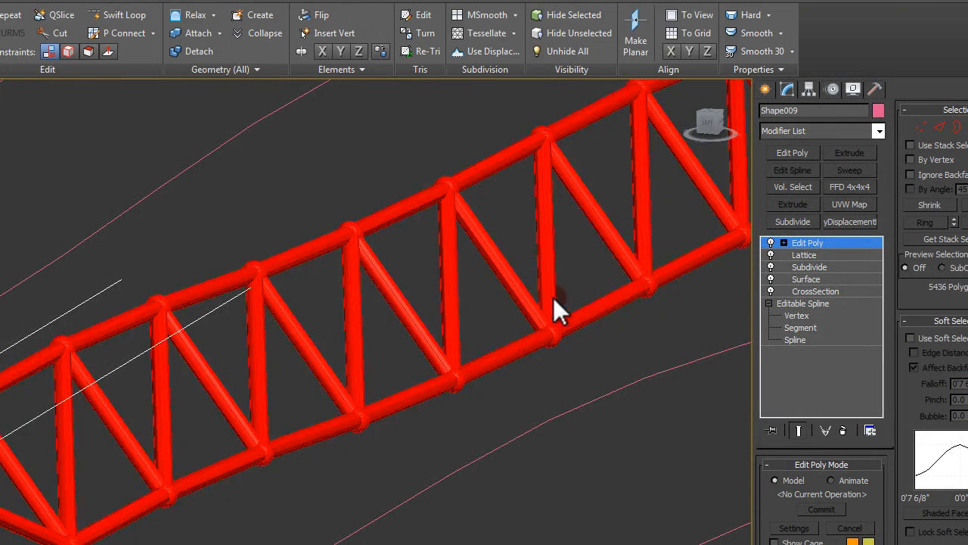
{"action": "scroll", "coordinate": [911, 313], "scroll_direction": "down", "scroll_amount": 10}
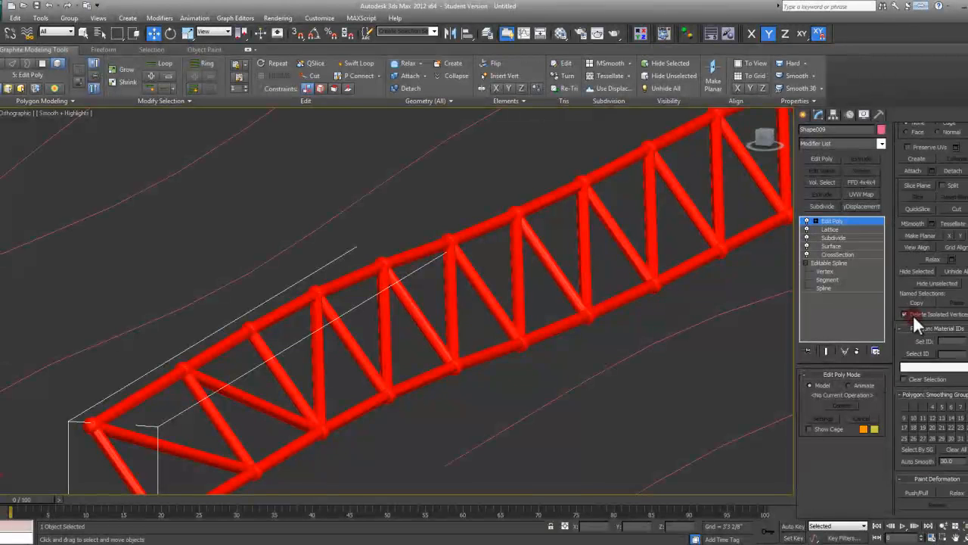
{"action": "left_click", "coordinate": [958, 355]}
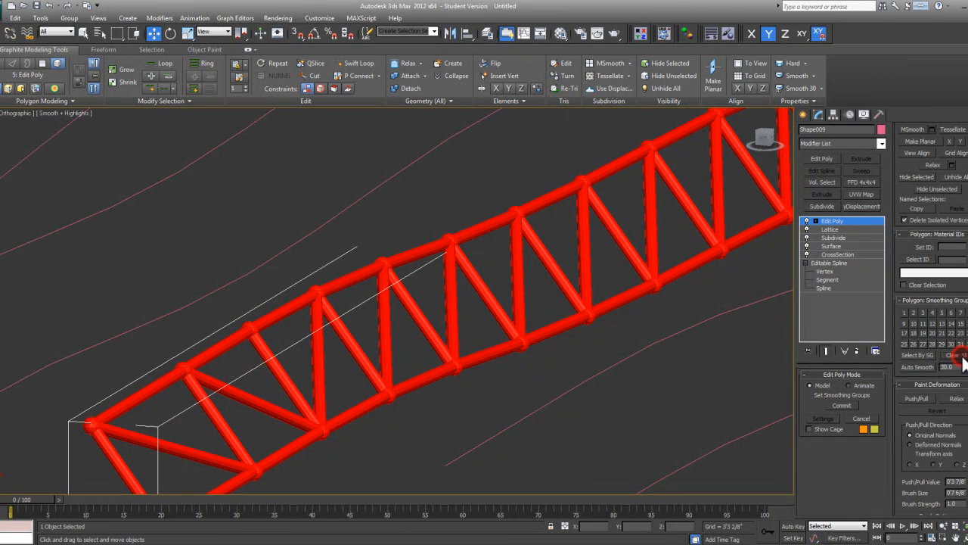
{"action": "left_click", "coordinate": [924, 366]}
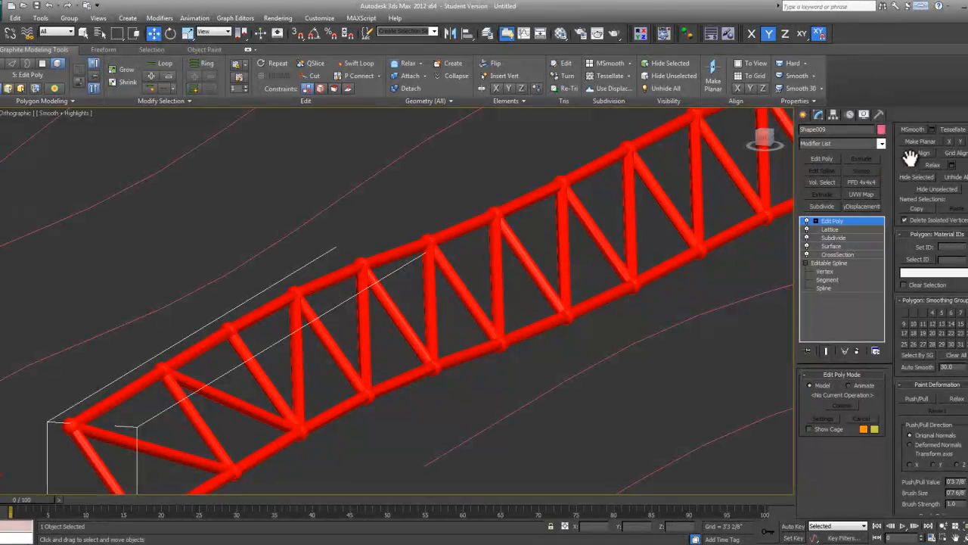
{"action": "scroll", "coordinate": [910, 157], "scroll_direction": "up", "scroll_amount": 10}
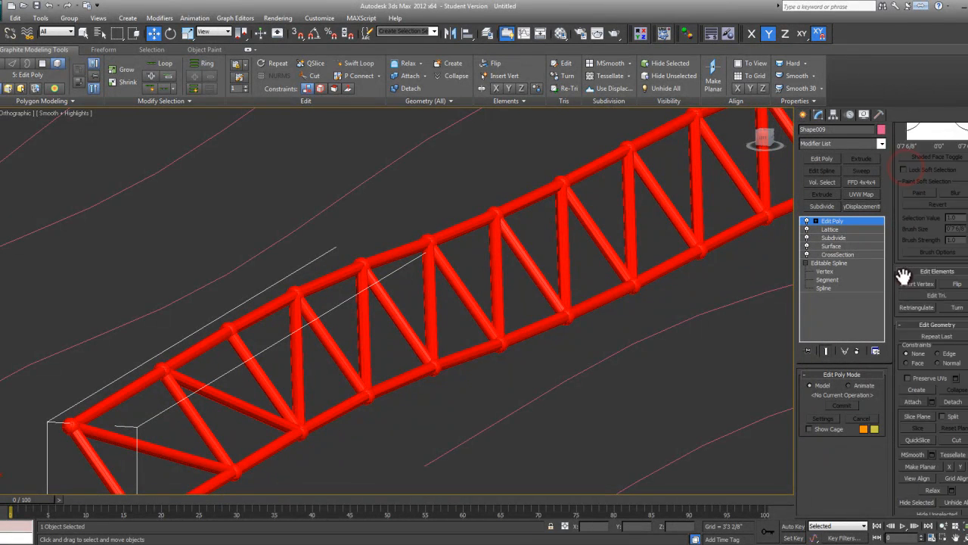
{"action": "left_click", "coordinate": [612, 280]}
- Examine the smoothing of the truss struts and spherical joints up close and from other angles
{"action": "middle_click_drag", "start_coordinate": [612, 280], "coordinate": [461, 283]}
{"action": "key", "text": "F4"}
{"action": "scroll", "coordinate": [494, 283], "scroll_direction": "up", "scroll_amount": 3}
{"action": "key", "text": "F4"}
{"action": "scroll", "coordinate": [493, 282], "scroll_direction": "down", "scroll_amount": 8}
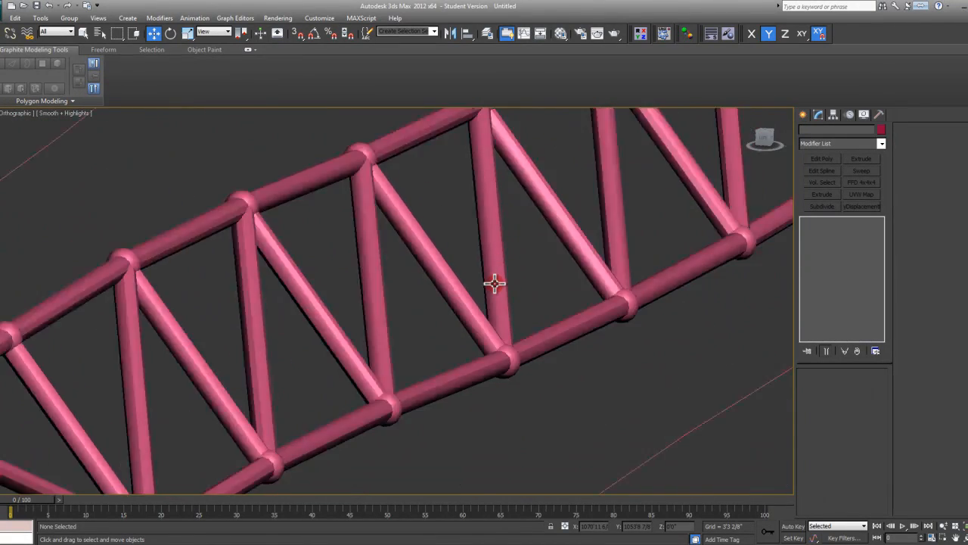
{"action": "scroll", "coordinate": [500, 332], "scroll_direction": "up", "scroll_amount": 3}
{"action": "middle_click_drag", "start_coordinate": [508, 334], "coordinate": [515, 230], "text": "alt"}
{"action": "scroll", "coordinate": [522, 289], "scroll_direction": "down", "scroll_amount": 6}
{"action": "scroll", "coordinate": [443, 324], "scroll_direction": "up", "scroll_amount": 10}
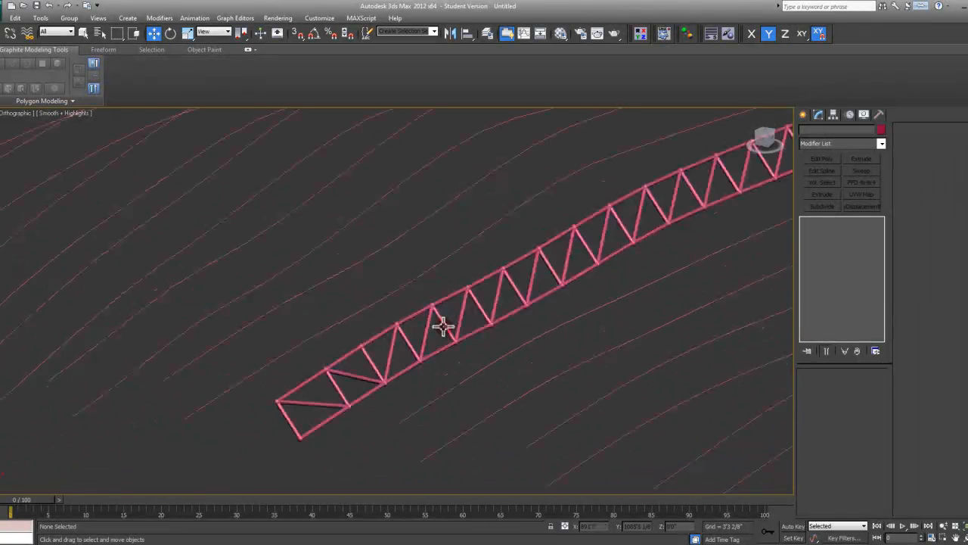
{"action": "scroll", "coordinate": [345, 184], "scroll_direction": "up", "scroll_amount": 4}
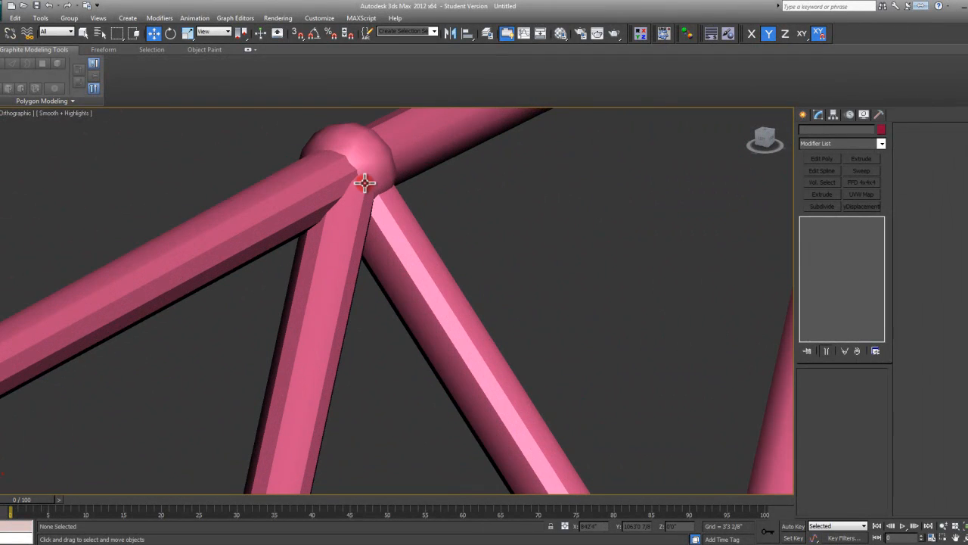
{"action": "scroll", "coordinate": [371, 197], "scroll_direction": "up", "scroll_amount": 3}
- Select the truss and remove its Edit Poly modifier
{"action": "left_click", "coordinate": [402, 220]}
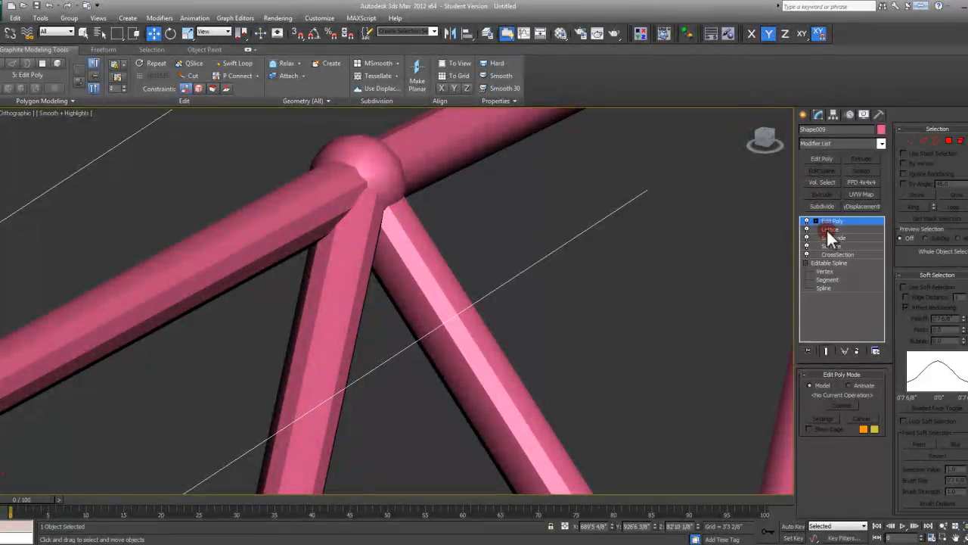
{"action": "left_click", "coordinate": [856, 350]}
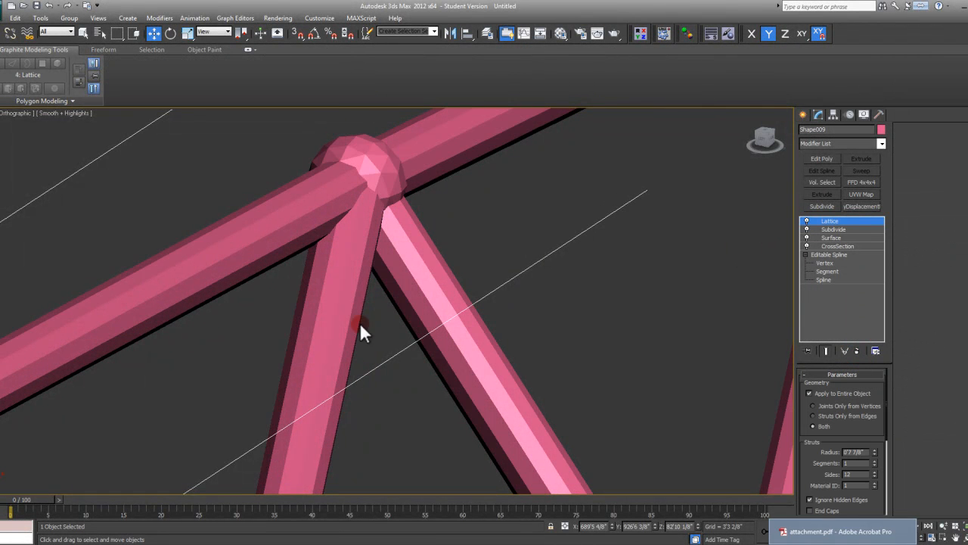
{"action": "scroll", "coordinate": [439, 177], "scroll_direction": "down", "scroll_amount": 10}
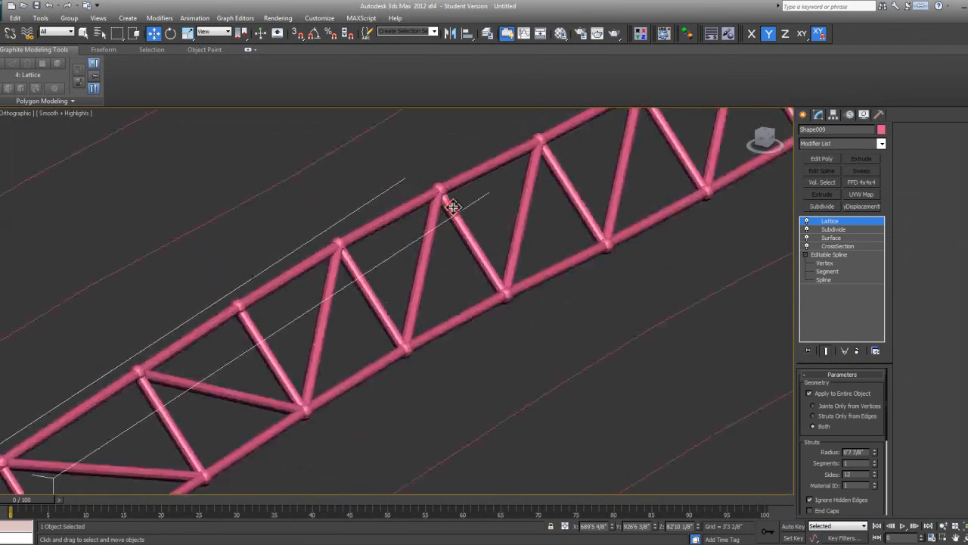
{"action": "middle_click_drag", "start_coordinate": [448, 264], "coordinate": [594, 246], "text": "alt"}
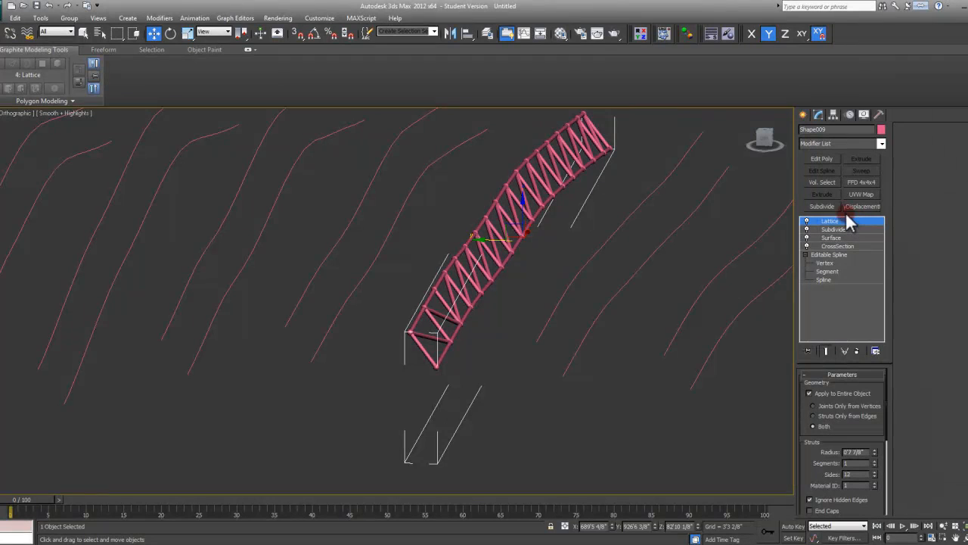
- Configure the modifier set so that Symmetry replaces the FFD 4x4x4 shortcut
{"action": "right_click", "coordinate": [846, 139]}
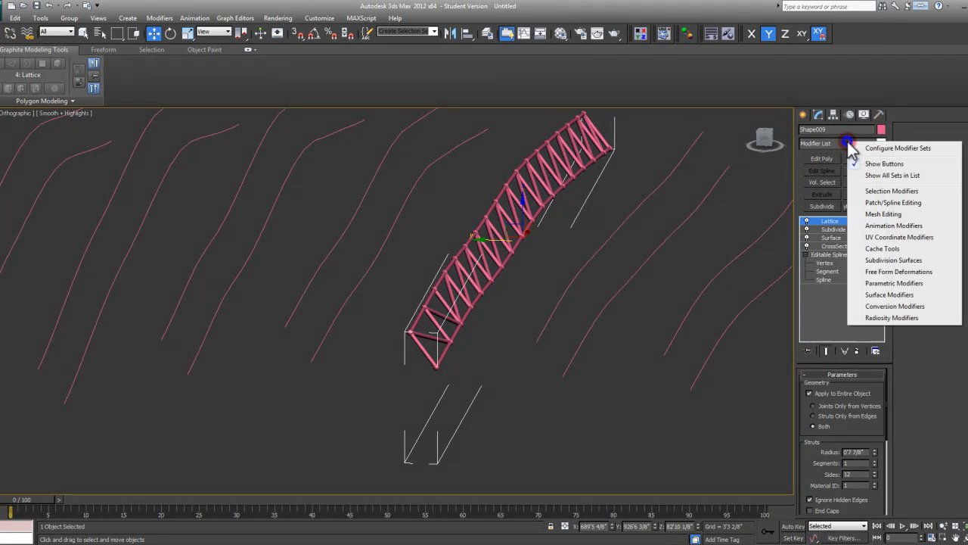
{"action": "left_click", "coordinate": [885, 148]}
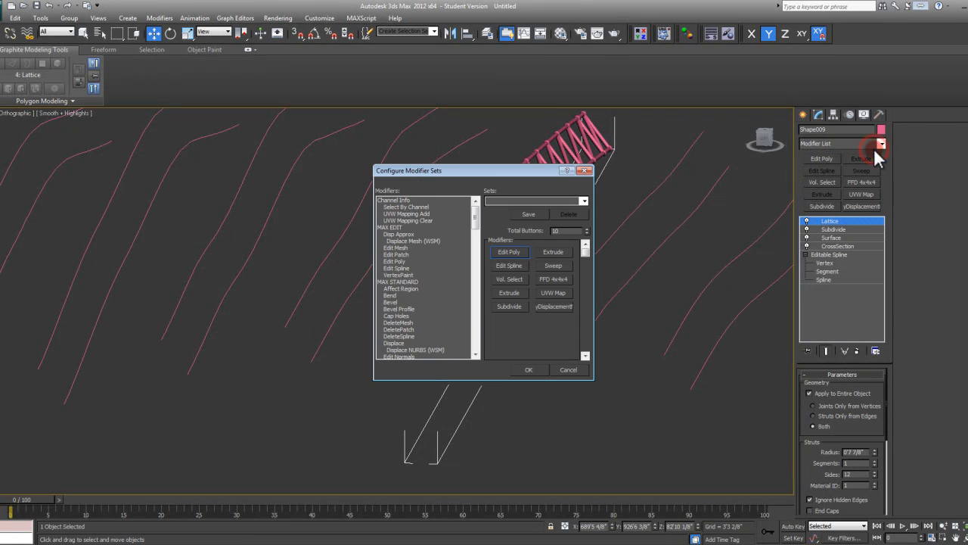
{"action": "left_click", "coordinate": [430, 322]}
{"action": "scroll", "coordinate": [429, 319], "scroll_direction": "down", "scroll_amount": 10}
{"action": "left_click_drag", "start_coordinate": [408, 352], "coordinate": [553, 286]}
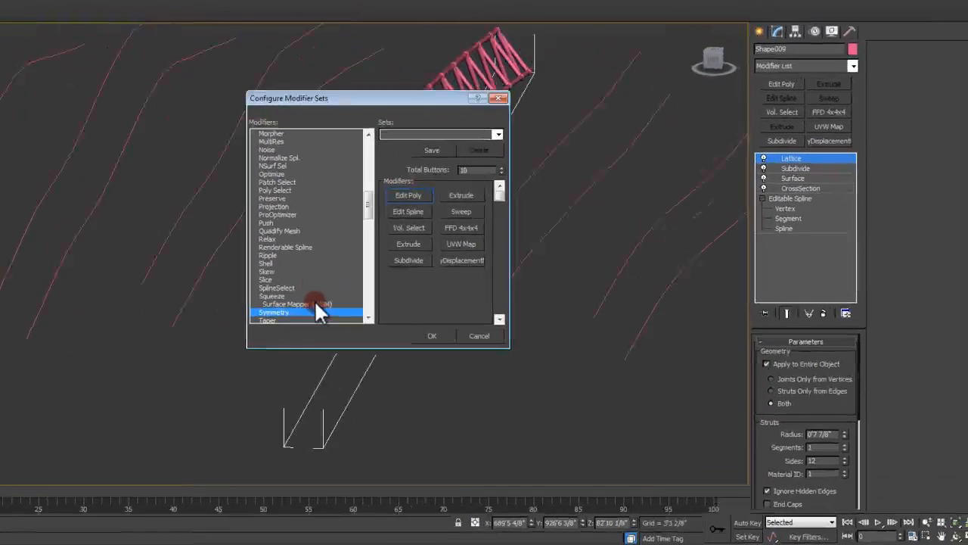
{"action": "left_click_drag", "start_coordinate": [340, 171], "coordinate": [348, 171]}
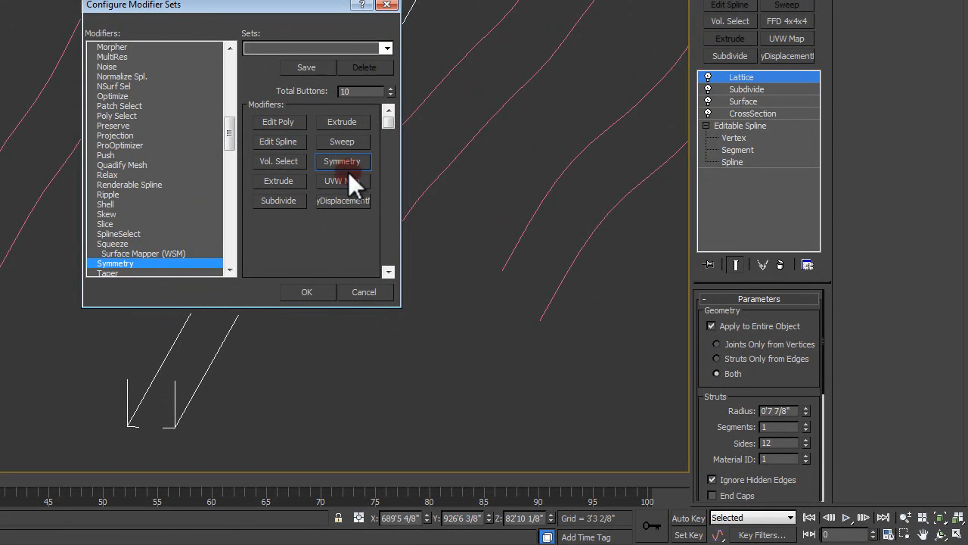
{"action": "left_click", "coordinate": [312, 293]}
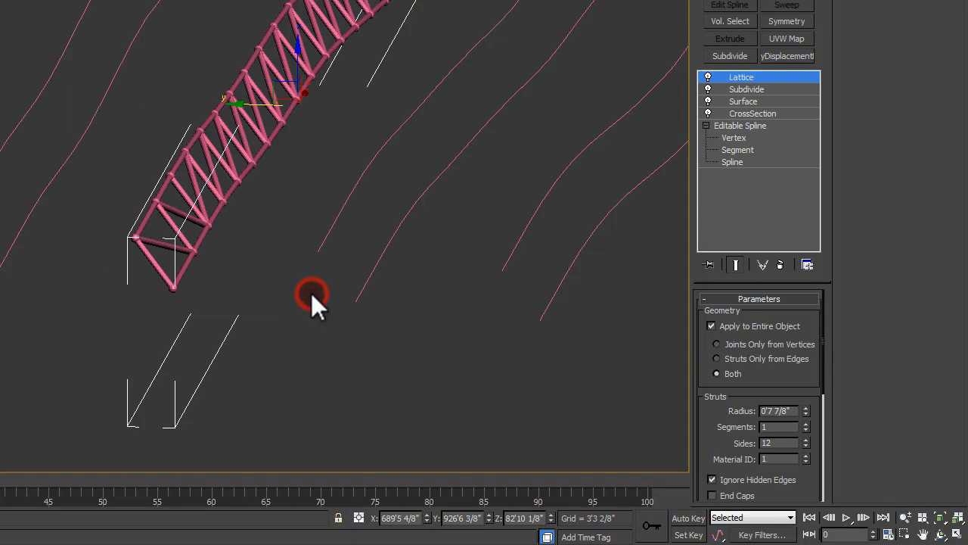
- Add a Symmetry modifier to the truss with Y as the mirror axis
{"action": "middle_click_drag", "start_coordinate": [345, 246], "coordinate": [342, 251], "text": "alt"}
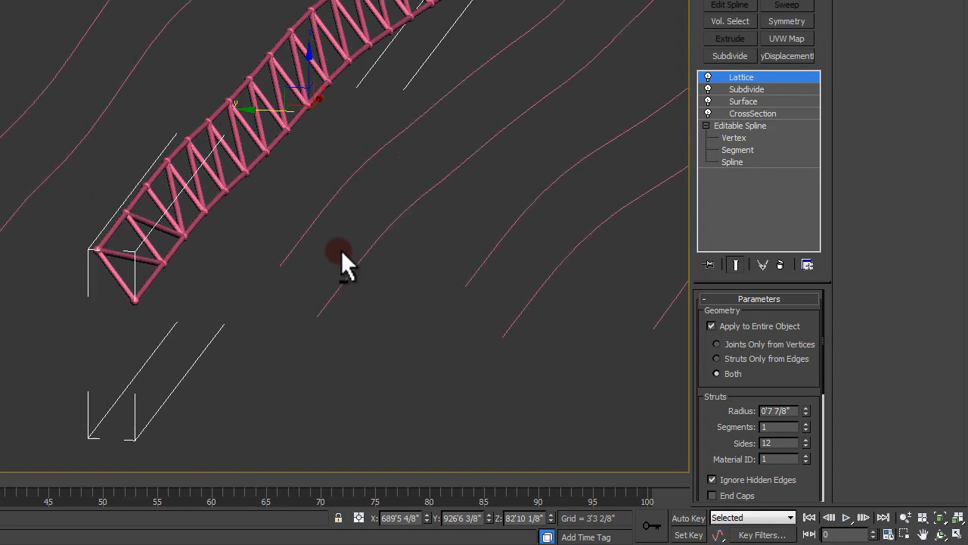
{"action": "left_click", "coordinate": [790, 19]}
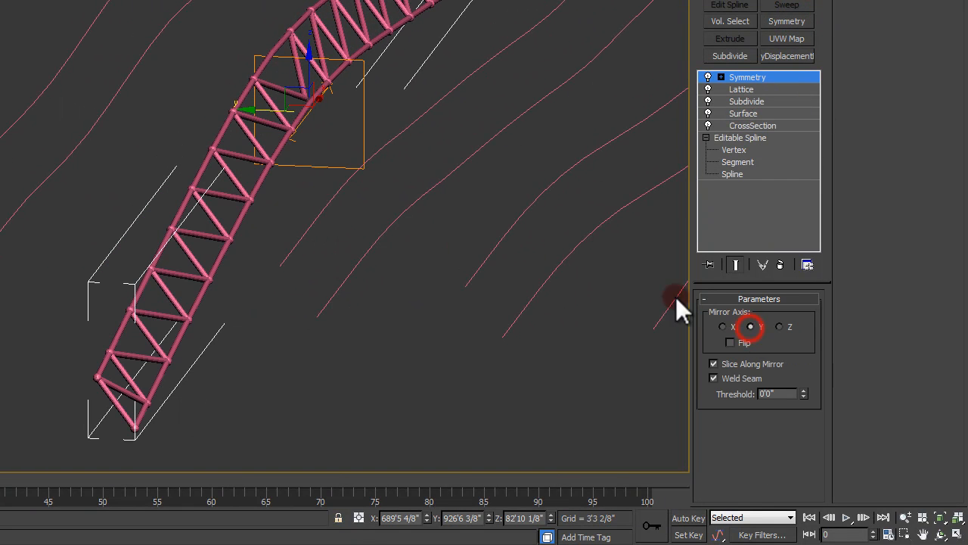
{"action": "middle_click_drag", "start_coordinate": [341, 67], "coordinate": [107, 56], "text": "alt"}
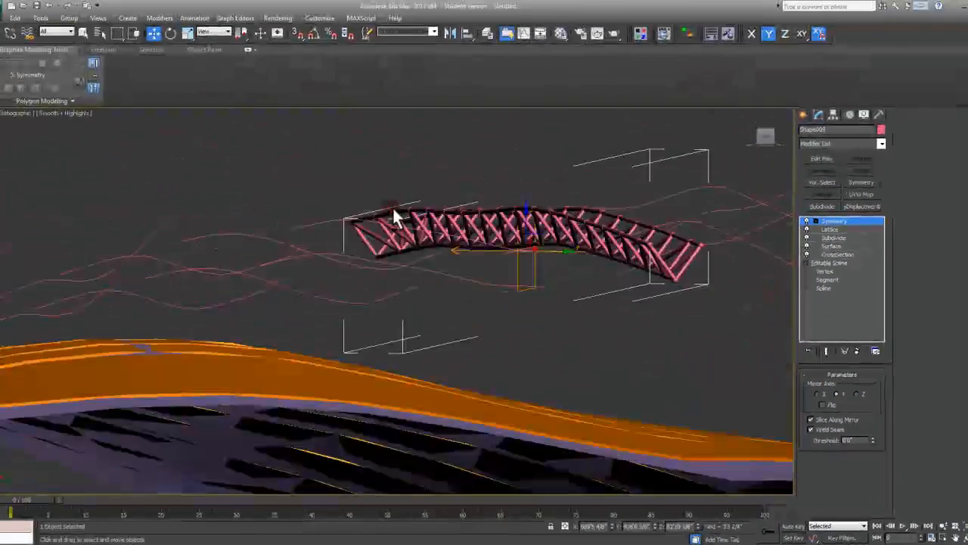
{"action": "middle_click_drag", "start_coordinate": [392, 212], "coordinate": [473, 305], "text": "alt"}
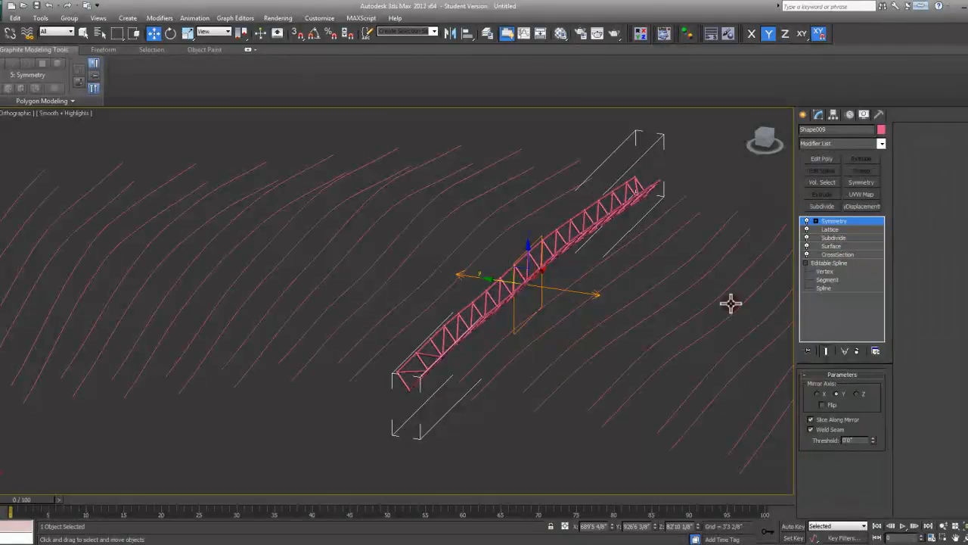
- Copy the Lattice, Subdivide, Surface and CrossSection modifiers from the stack of truss Shape009, leaving out Symmetry
{"action": "left_click", "coordinate": [491, 368]}
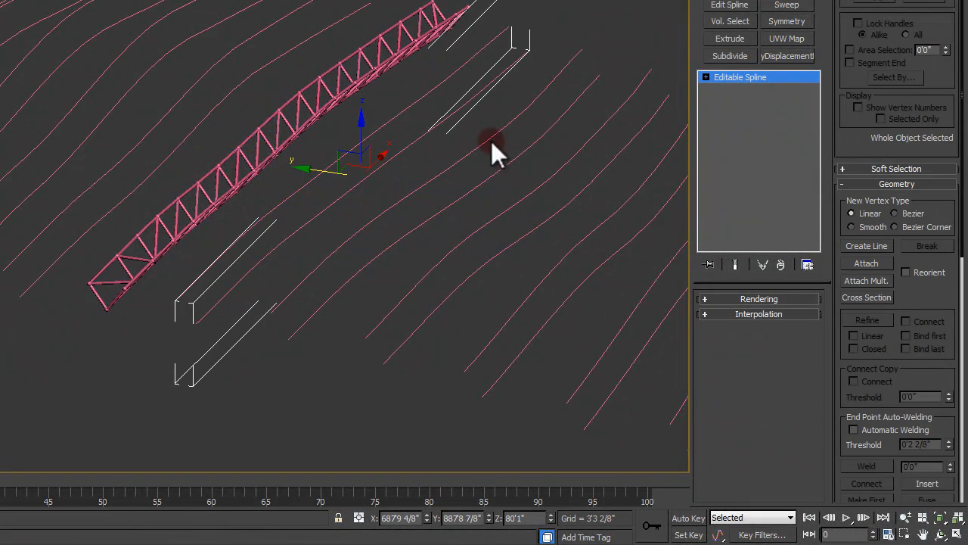
{"action": "left_click", "coordinate": [437, 243]}
{"action": "left_click", "coordinate": [223, 193]}
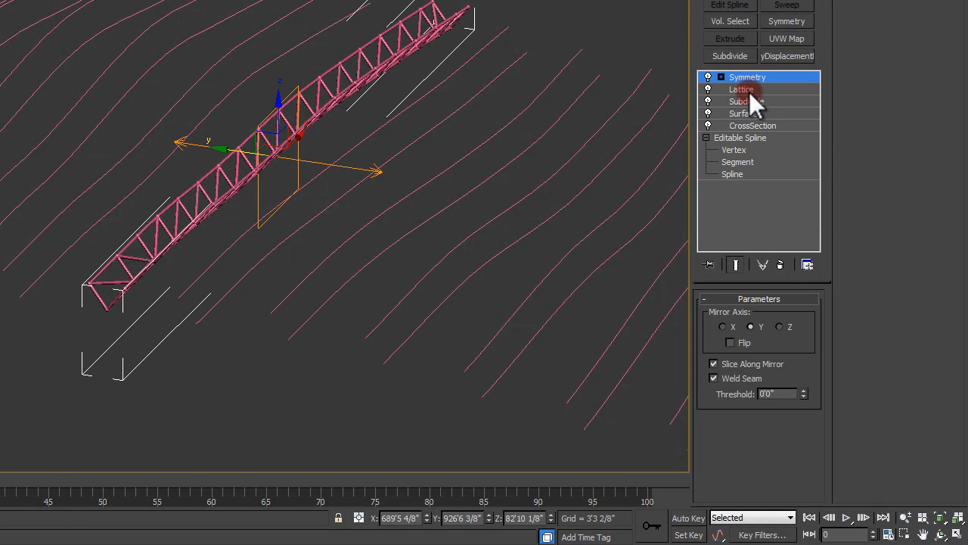
{"action": "left_click", "coordinate": [757, 89]}
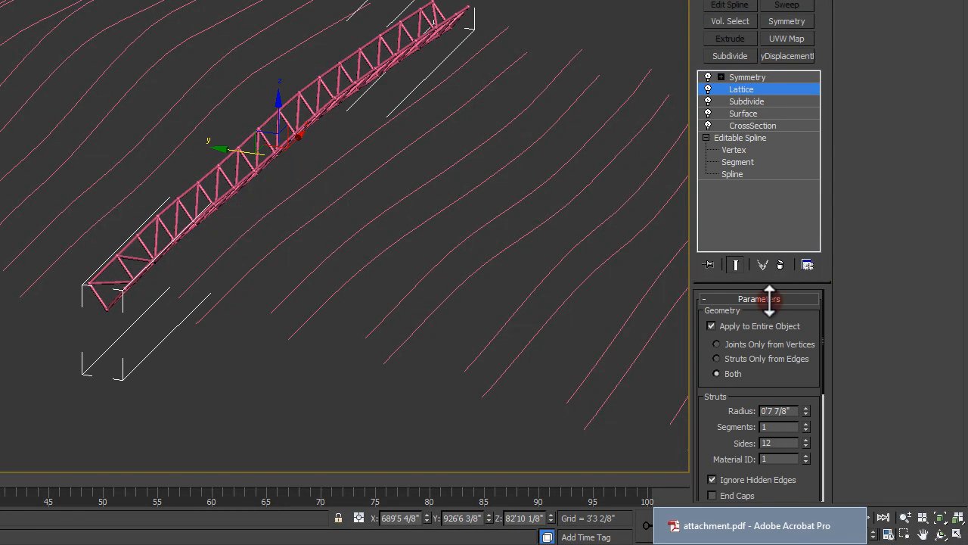
{"action": "left_click", "coordinate": [770, 125], "text": "shift"}
{"action": "right_click", "coordinate": [770, 124]}
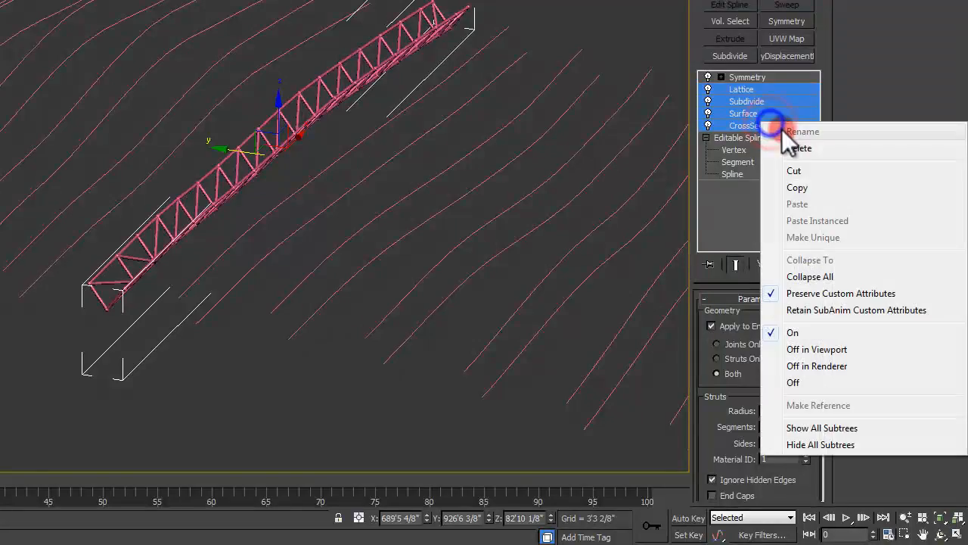
{"action": "left_click", "coordinate": [862, 273]}
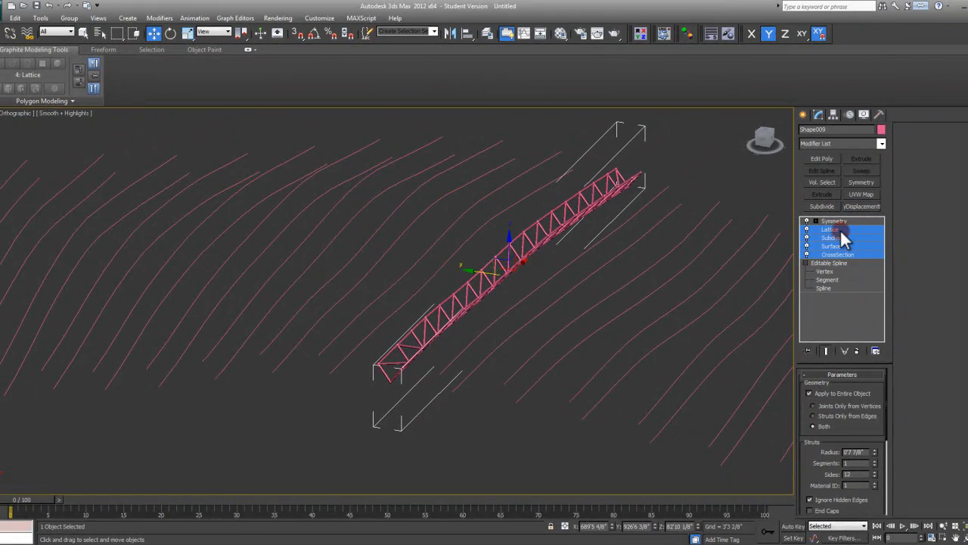
{"action": "left_click", "coordinate": [840, 230]}
{"action": "left_click", "coordinate": [841, 255], "text": "shift"}
- Paste the copied modifiers onto the two neighbouring spline pairs, Shape008 and Shape007
{"action": "left_click", "coordinate": [477, 376]}
{"action": "left_click", "coordinate": [467, 345]}
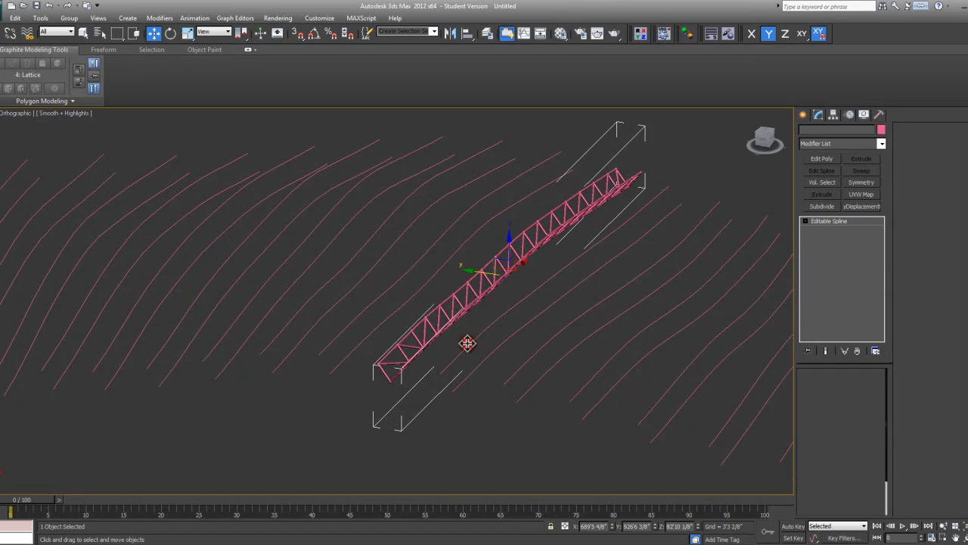
{"action": "right_click", "coordinate": [845, 219]}
{"action": "left_click", "coordinate": [871, 227]}
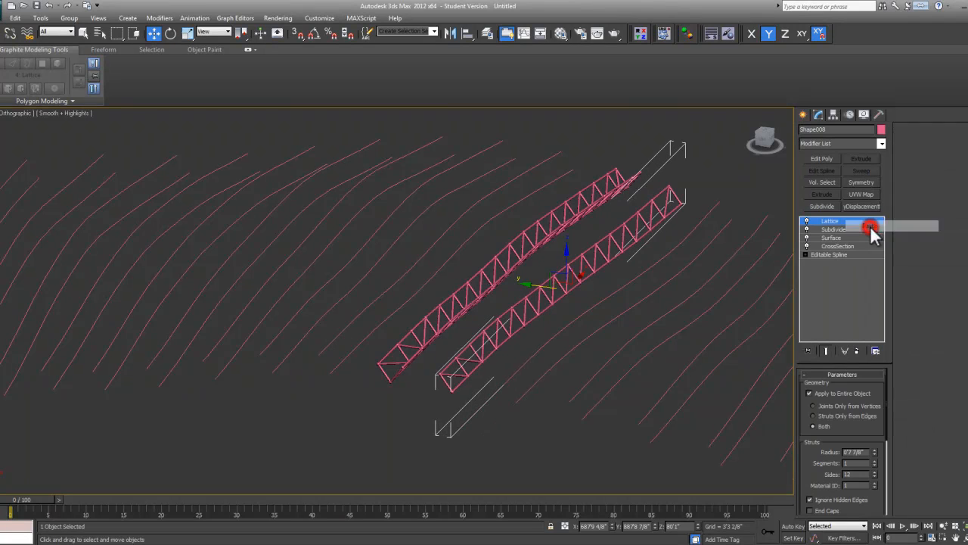
{"action": "left_click", "coordinate": [555, 363]}
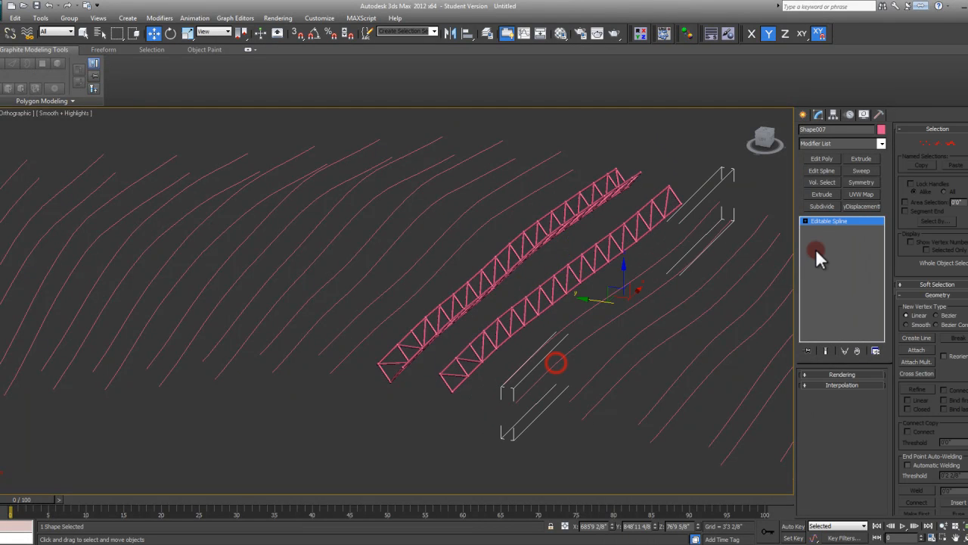
{"action": "right_click", "coordinate": [832, 222]}
{"action": "left_click", "coordinate": [856, 233]}
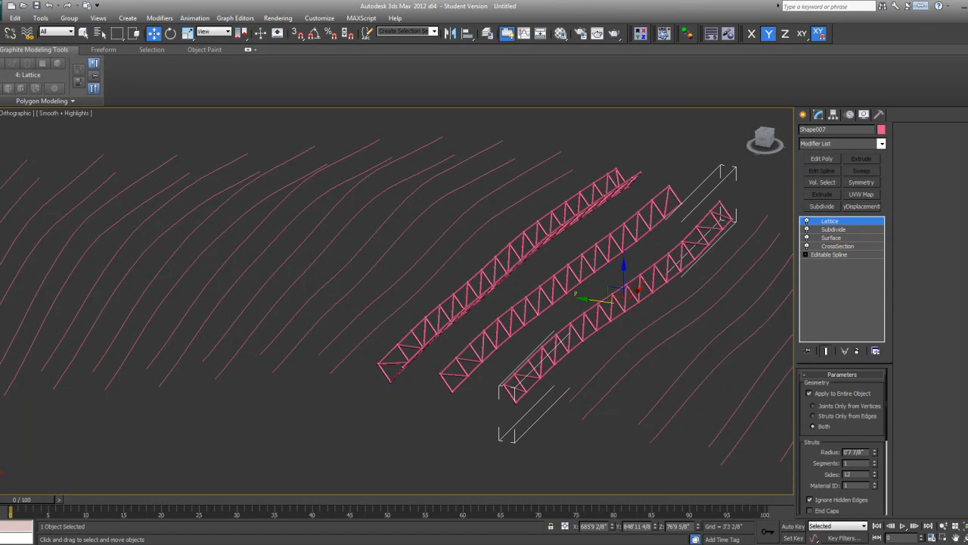
- Paste the copied modifiers onto the following two spline pairs, Shape006 and Shape005
{"action": "middle_click_drag", "start_coordinate": [662, 431], "coordinate": [583, 369]}
{"action": "left_click", "coordinate": [567, 346]}
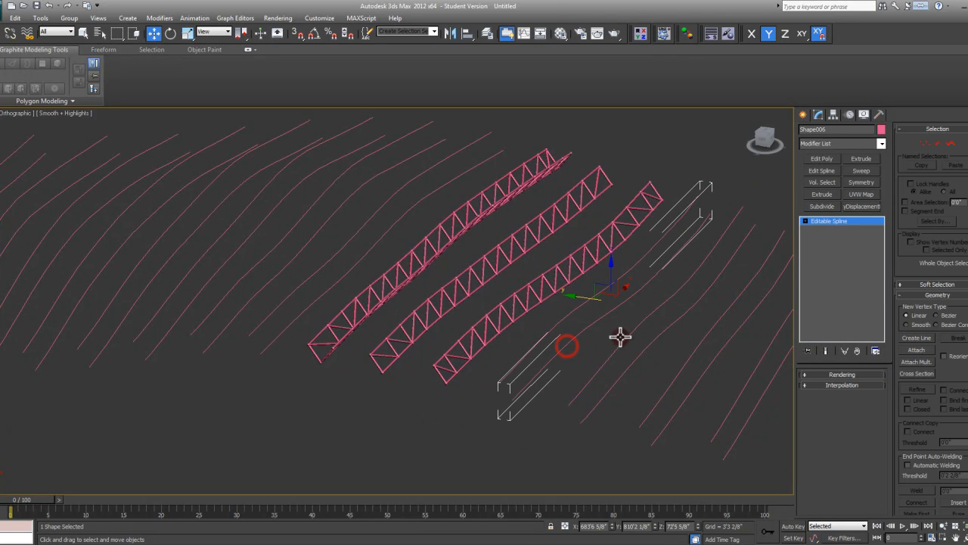
{"action": "right_click", "coordinate": [823, 223]}
{"action": "left_click", "coordinate": [847, 233]}
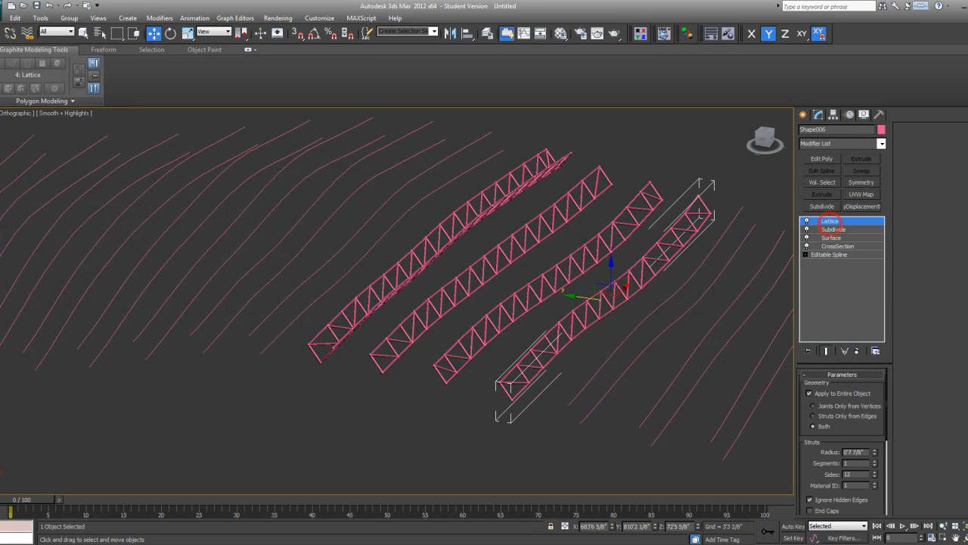
{"action": "right_click", "coordinate": [821, 222]}
{"action": "left_click", "coordinate": [842, 226]}
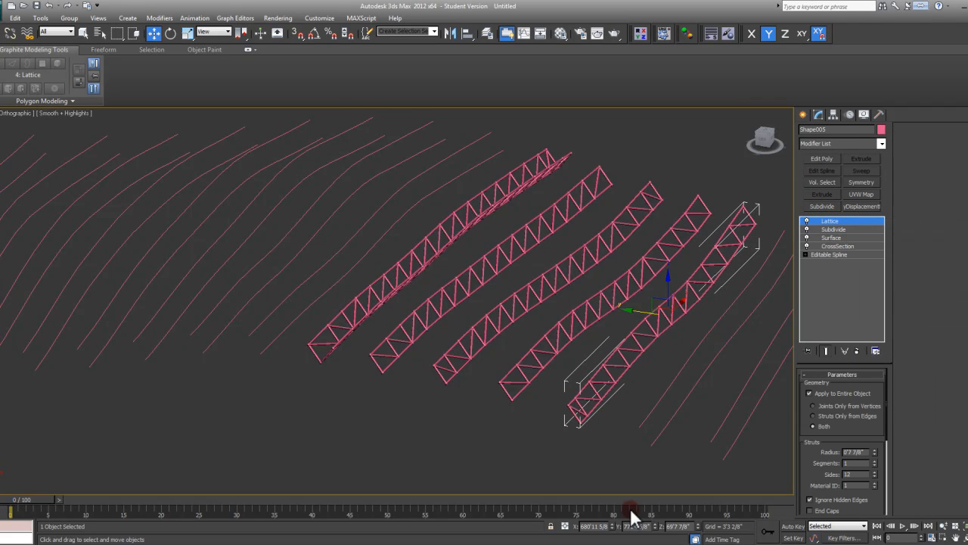
- Paste the copied modifiers onto spline pairs Shape004 and Shape003
{"action": "left_click", "coordinate": [648, 397]}
{"action": "right_click", "coordinate": [849, 220]}
{"action": "left_click", "coordinate": [859, 224]}
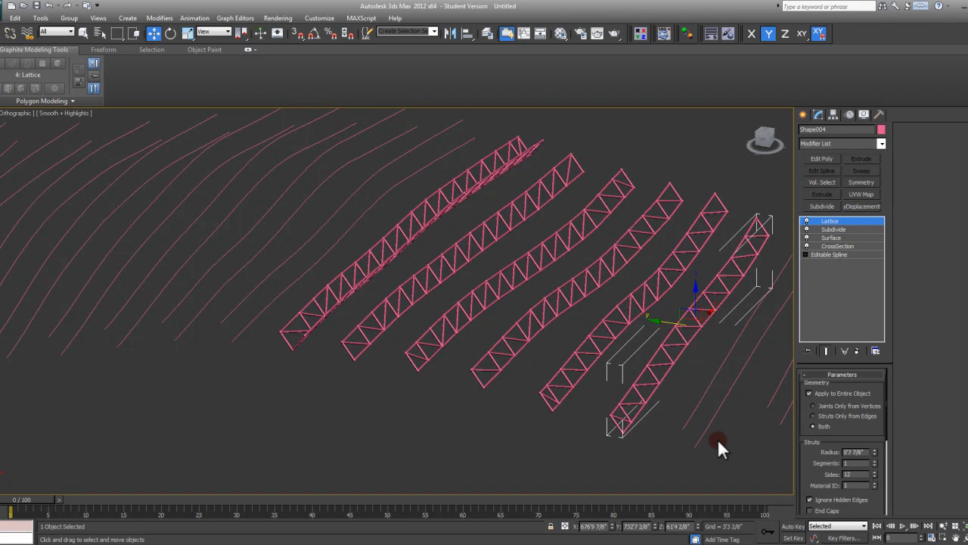
{"action": "left_click", "coordinate": [703, 428]}
{"action": "right_click", "coordinate": [842, 221]}
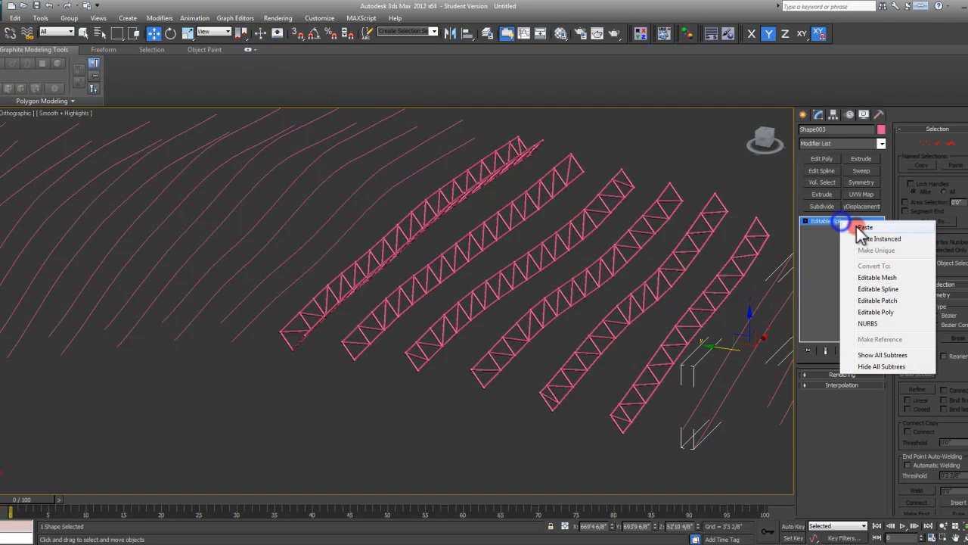
{"action": "left_click", "coordinate": [857, 225]}
- Paste the copied modifiers onto Shape002, the short spline pair at the end of the row
{"action": "middle_click_drag", "start_coordinate": [728, 462], "coordinate": [580, 406]}
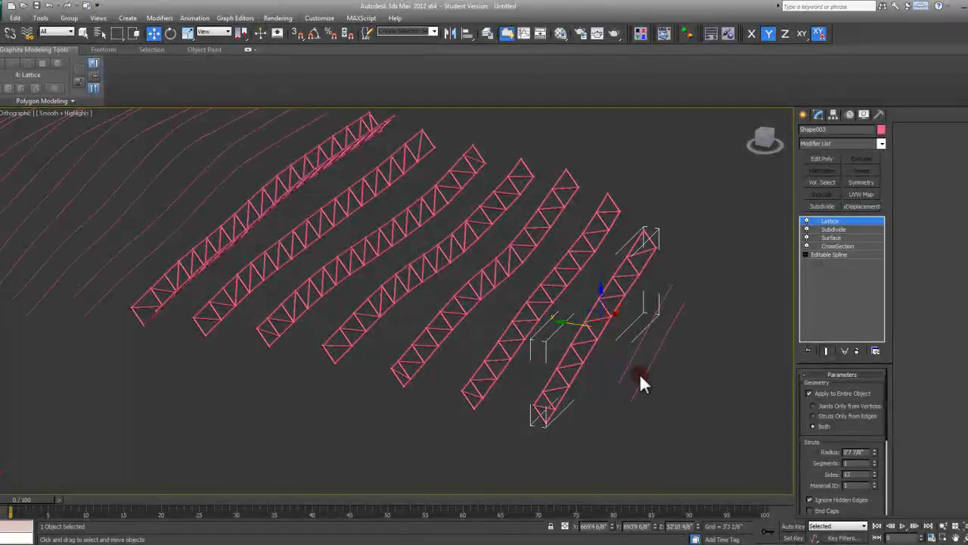
{"action": "left_click", "coordinate": [640, 374]}
{"action": "right_click", "coordinate": [847, 220]}
{"action": "left_click", "coordinate": [859, 231]}
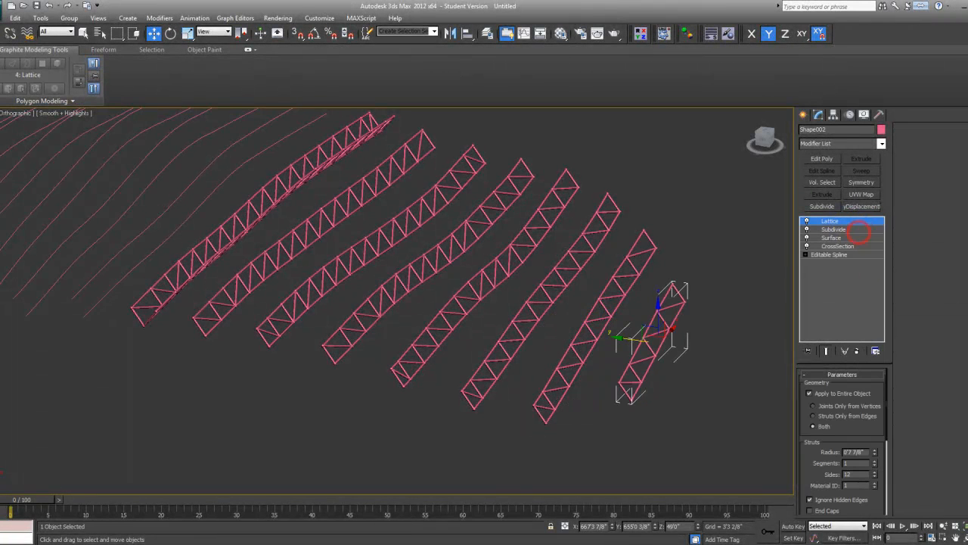
- Paste the copied modifiers onto the first two spline pairs on the other side of truss Shape009, ending with Shape011
{"action": "middle_click_drag", "start_coordinate": [439, 364], "coordinate": [638, 400]}
{"action": "left_click", "coordinate": [383, 327]}
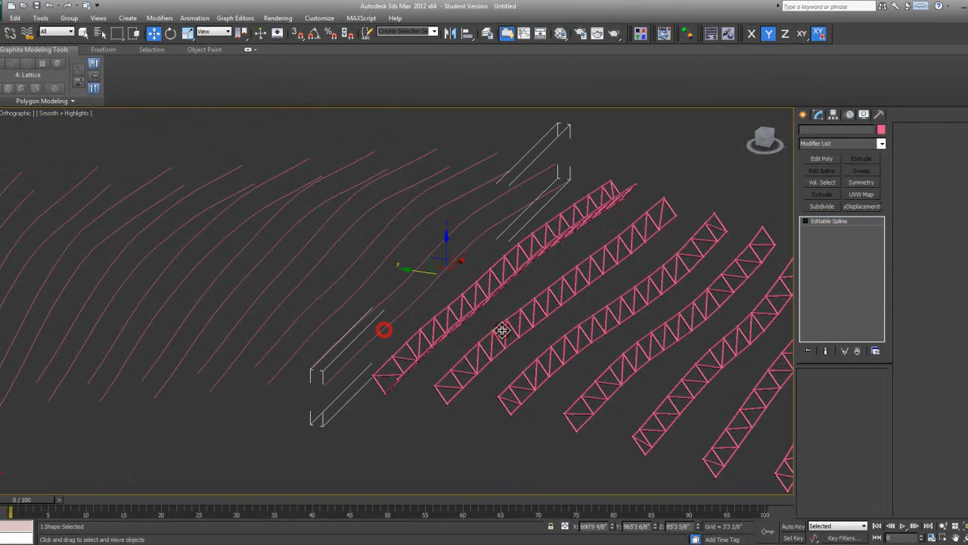
{"action": "right_click", "coordinate": [844, 223]}
{"action": "left_click", "coordinate": [851, 225]}
{"action": "middle_click_drag", "start_coordinate": [541, 479], "coordinate": [491, 343], "text": "alt"}
{"action": "left_click", "coordinate": [491, 343]}
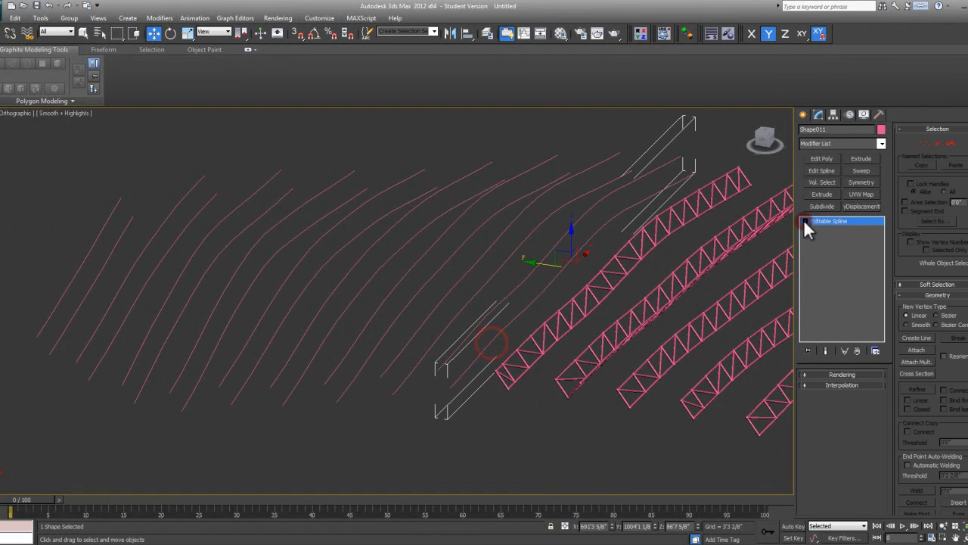
{"action": "right_click", "coordinate": [819, 229]}
{"action": "left_click", "coordinate": [830, 232]}
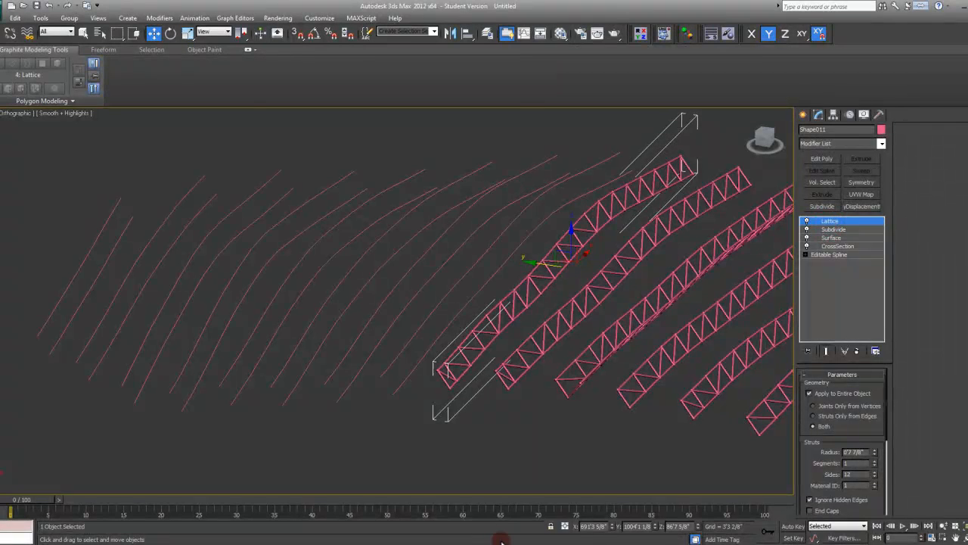
- Paste the copied modifiers onto spline pairs Shape012 and Shape013
{"action": "middle_click_drag", "start_coordinate": [444, 380], "coordinate": [495, 379], "text": "alt"}
{"action": "left_click", "coordinate": [490, 361]}
{"action": "right_click", "coordinate": [806, 221]}
{"action": "left_click", "coordinate": [832, 226]}
{"action": "middle_click_drag", "start_coordinate": [409, 370], "coordinate": [464, 358]}
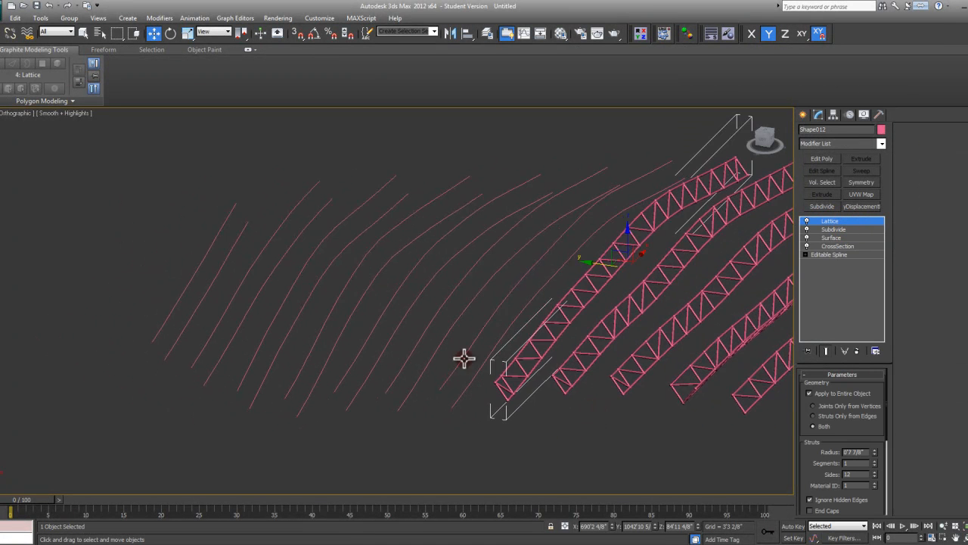
{"action": "left_click", "coordinate": [482, 361]}
{"action": "right_click", "coordinate": [823, 221]}
{"action": "left_click", "coordinate": [847, 229]}
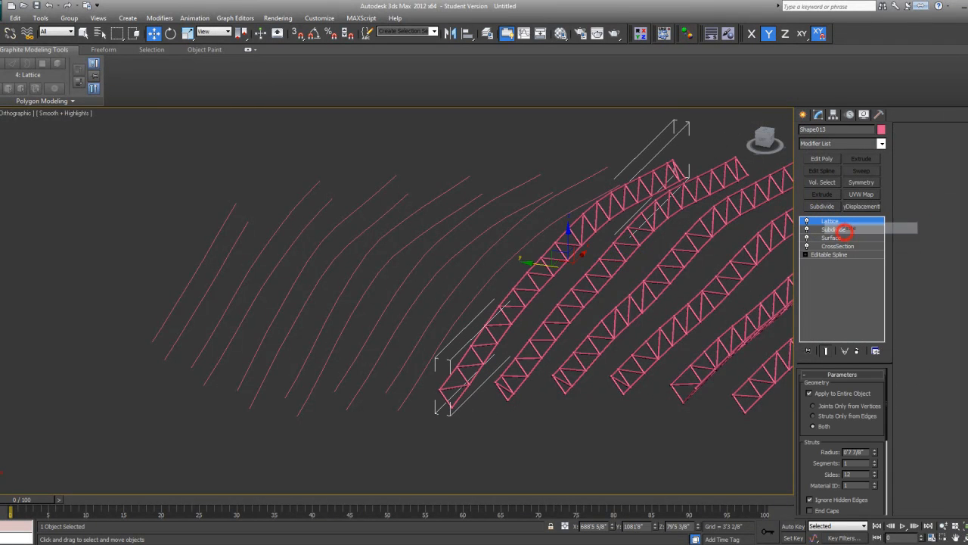
- Paste the copied modifiers onto spline pairs Shape014 and Shape015
{"action": "left_click", "coordinate": [417, 369]}
{"action": "right_click", "coordinate": [837, 221]}
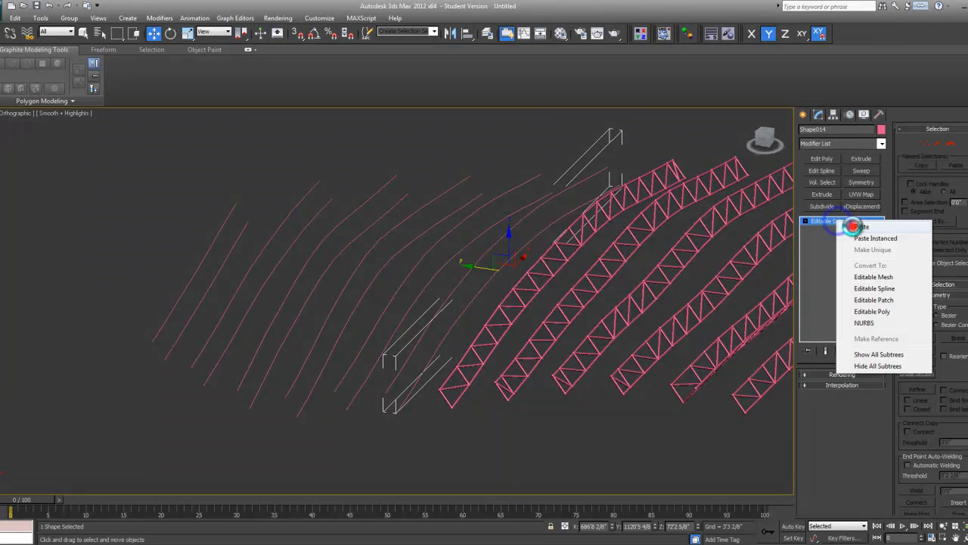
{"action": "left_click", "coordinate": [855, 226]}
{"action": "middle_click_drag", "start_coordinate": [403, 376], "coordinate": [414, 370]}
{"action": "left_click", "coordinate": [414, 370]}
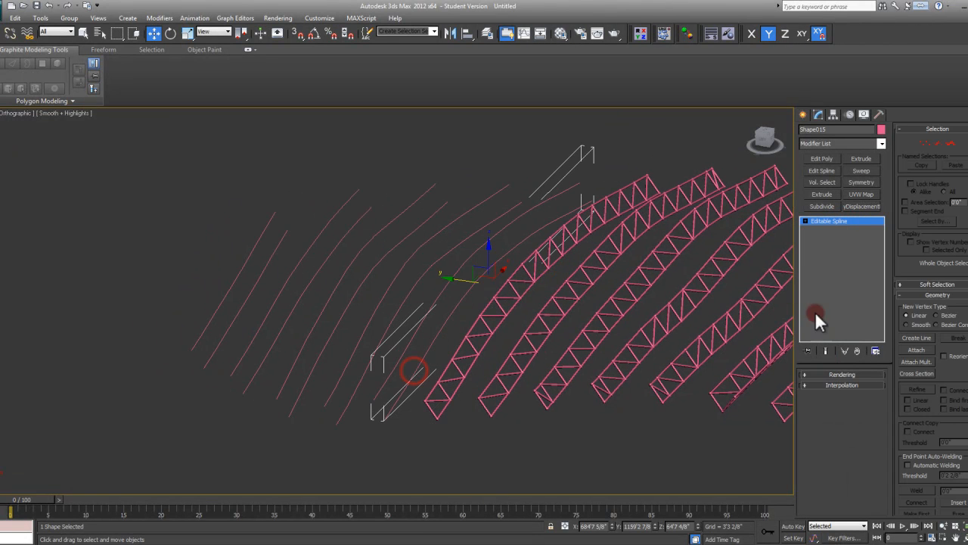
{"action": "right_click", "coordinate": [851, 221]}
{"action": "left_click", "coordinate": [863, 242]}
- Paste the copied modifiers onto spline pairs Shape016 and Shape017
{"action": "middle_click_drag", "start_coordinate": [435, 473], "coordinate": [418, 389]}
{"action": "left_click", "coordinate": [418, 388]}
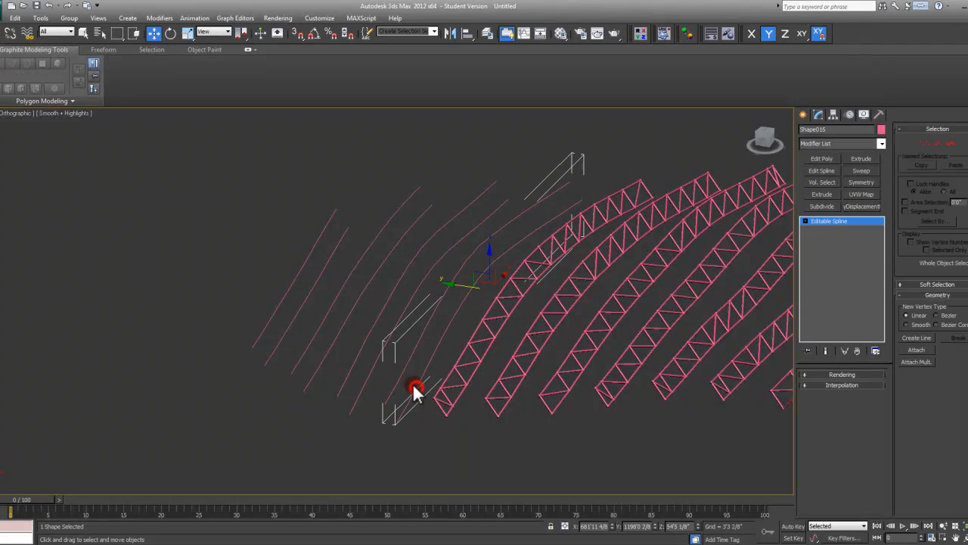
{"action": "right_click", "coordinate": [862, 220]}
{"action": "left_click", "coordinate": [872, 238]}
{"action": "middle_click_drag", "start_coordinate": [435, 404], "coordinate": [430, 349]}
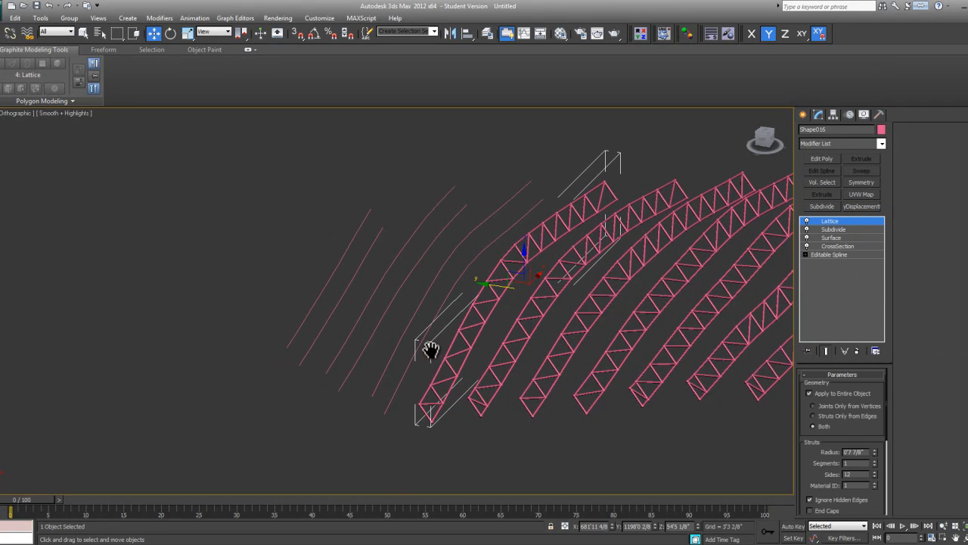
{"action": "left_click", "coordinate": [415, 358]}
{"action": "right_click", "coordinate": [851, 223]}
{"action": "left_click", "coordinate": [862, 229]}
- Paste the copied modifiers onto the last two plain spline pairs, Shape018 and Shape001
{"action": "middle_click_drag", "start_coordinate": [393, 318], "coordinate": [446, 308]}
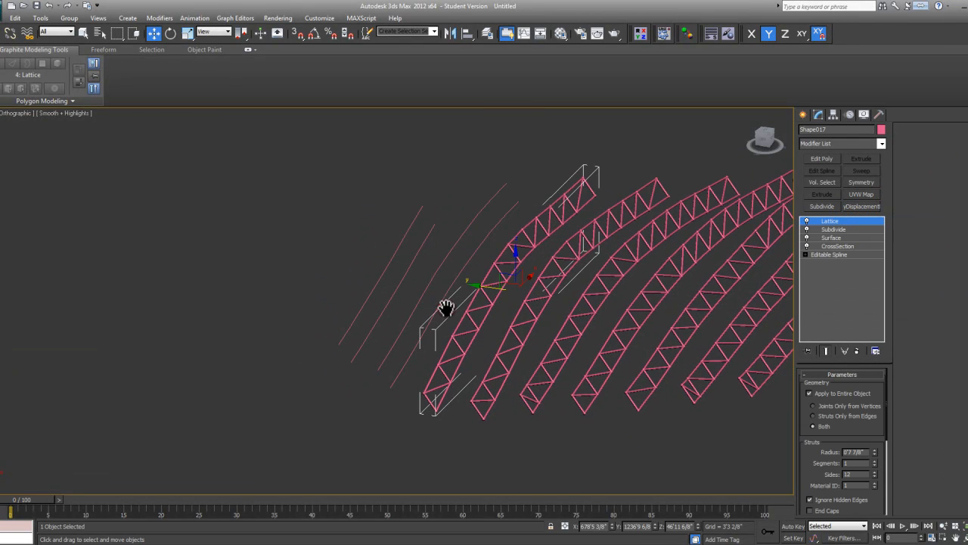
{"action": "left_click", "coordinate": [441, 305]}
{"action": "right_click", "coordinate": [827, 229]}
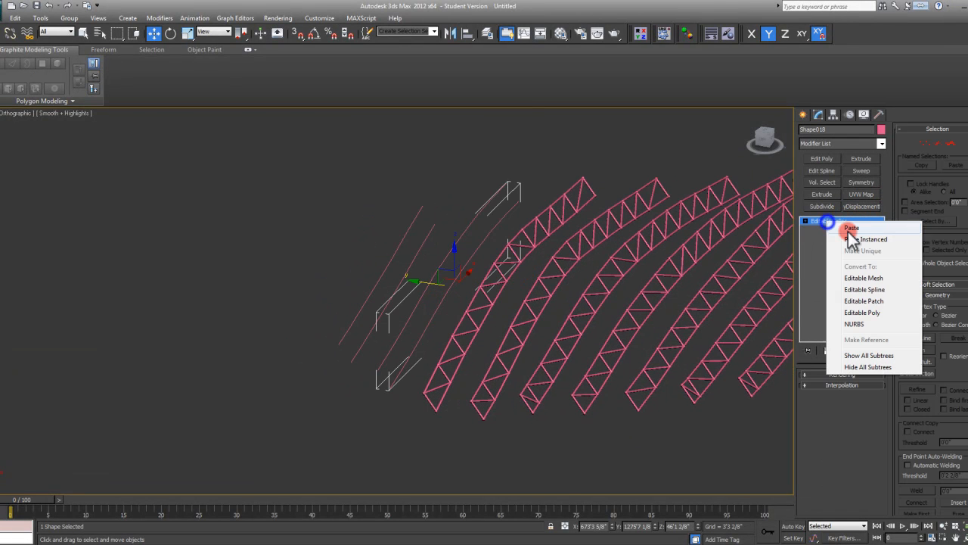
{"action": "left_click", "coordinate": [850, 234]}
{"action": "left_click", "coordinate": [401, 283]}
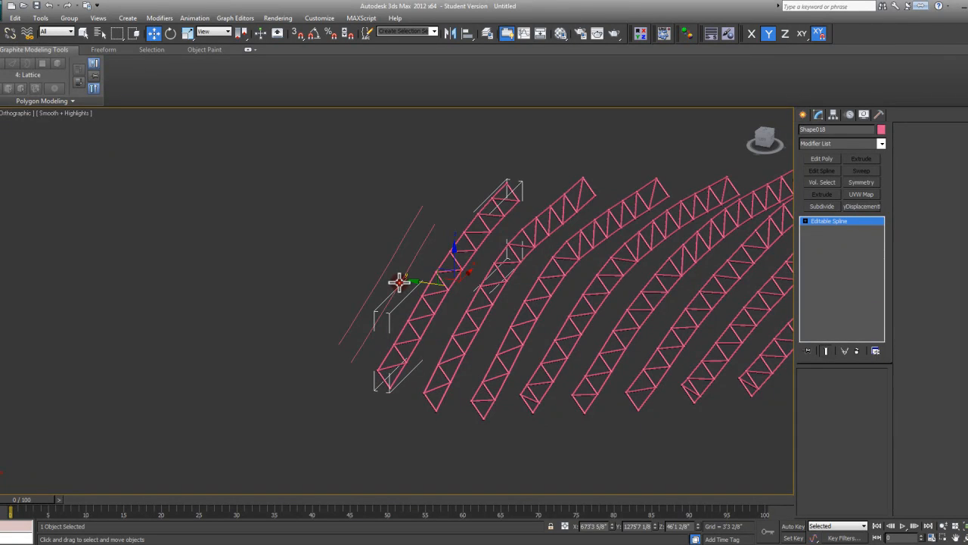
{"action": "right_click", "coordinate": [835, 224]}
{"action": "left_click", "coordinate": [855, 227]}
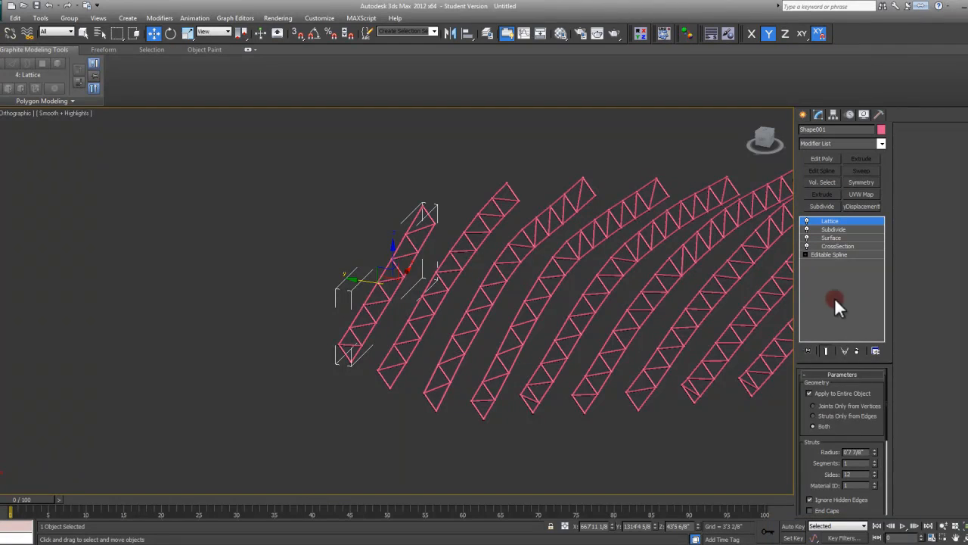
{"action": "left_click_drag", "start_coordinate": [854, 438], "coordinate": [856, 368]}
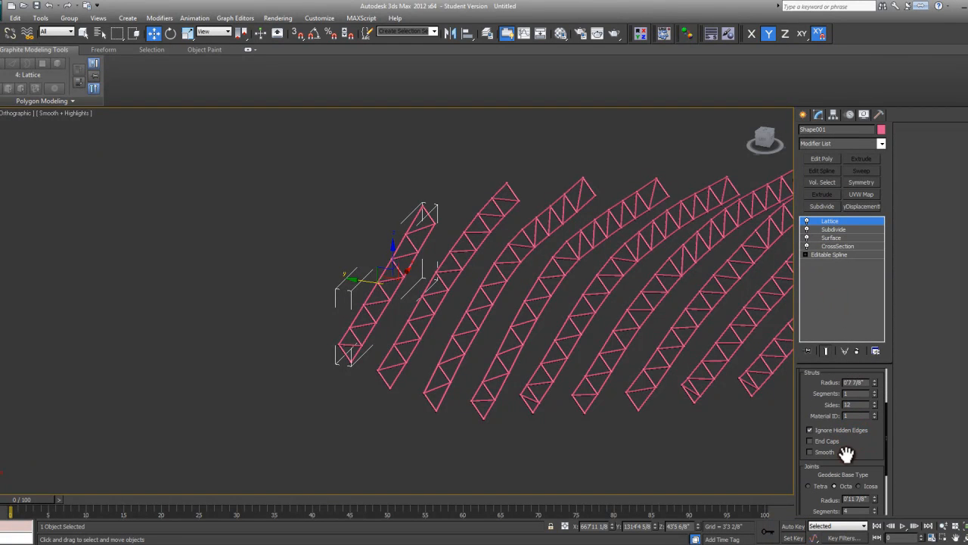
{"action": "scroll", "coordinate": [861, 457], "scroll_direction": "down", "scroll_amount": 1}
{"action": "scroll", "coordinate": [860, 464], "scroll_direction": "up", "scroll_amount": 4}
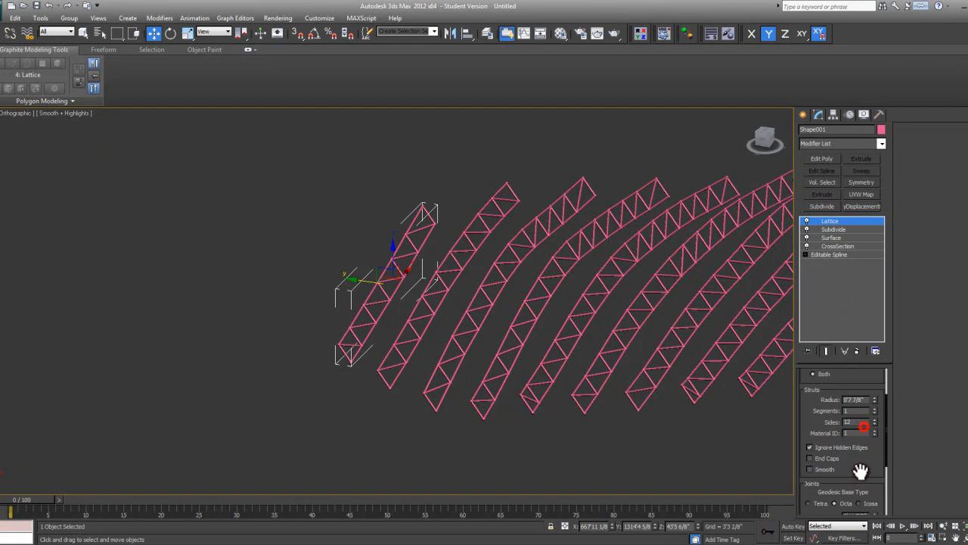
- Select truss Shape009 and bring up the stack operations for its Symmetry modifier
{"action": "middle_click_drag", "start_coordinate": [505, 301], "coordinate": [354, 299]}
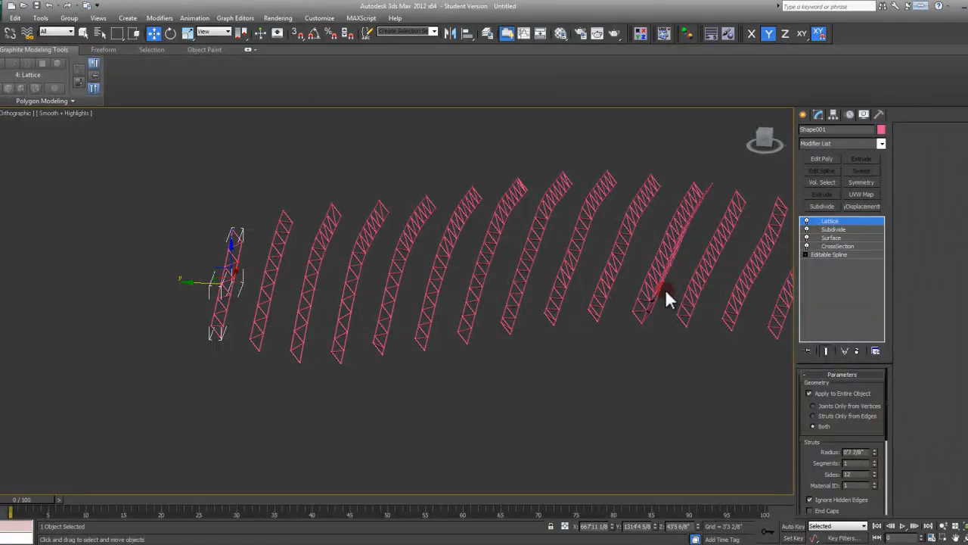
{"action": "left_click", "coordinate": [861, 182]}
{"action": "right_click", "coordinate": [860, 267]}
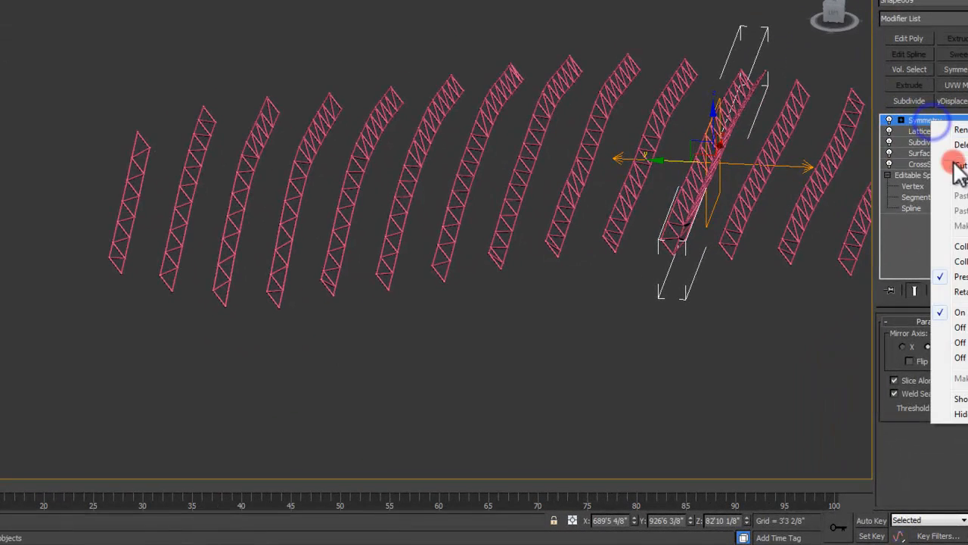
- Try to paste the copied Symmetry modifier onto the small end truss Shape001 and delete the pasted modifier
{"action": "left_click", "coordinate": [131, 209]}
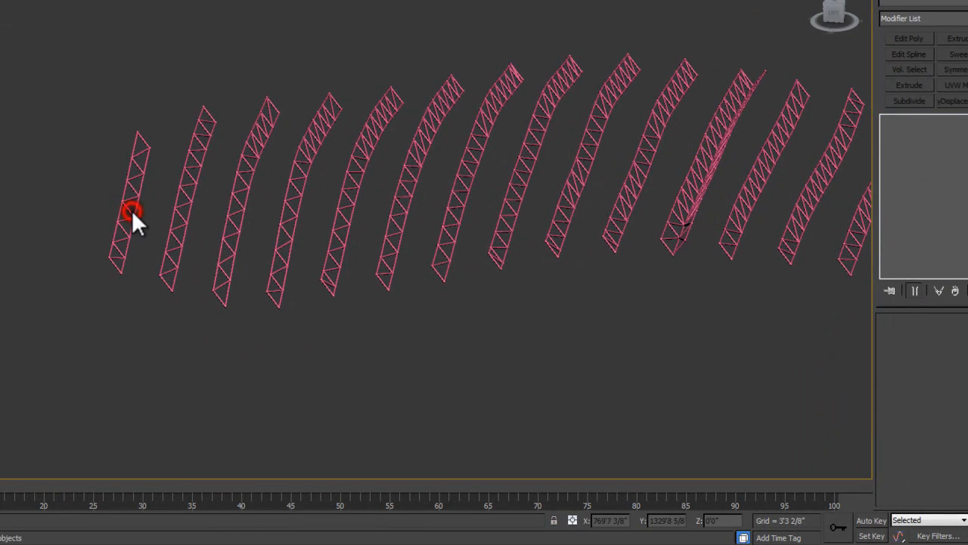
{"action": "middle_click_drag", "start_coordinate": [303, 164], "coordinate": [325, 163]}
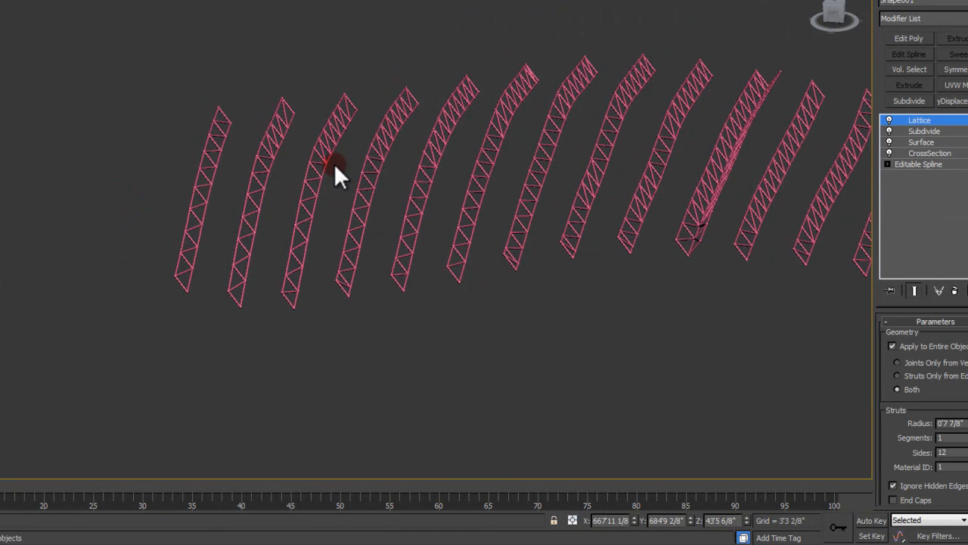
{"action": "right_click", "coordinate": [927, 122]}
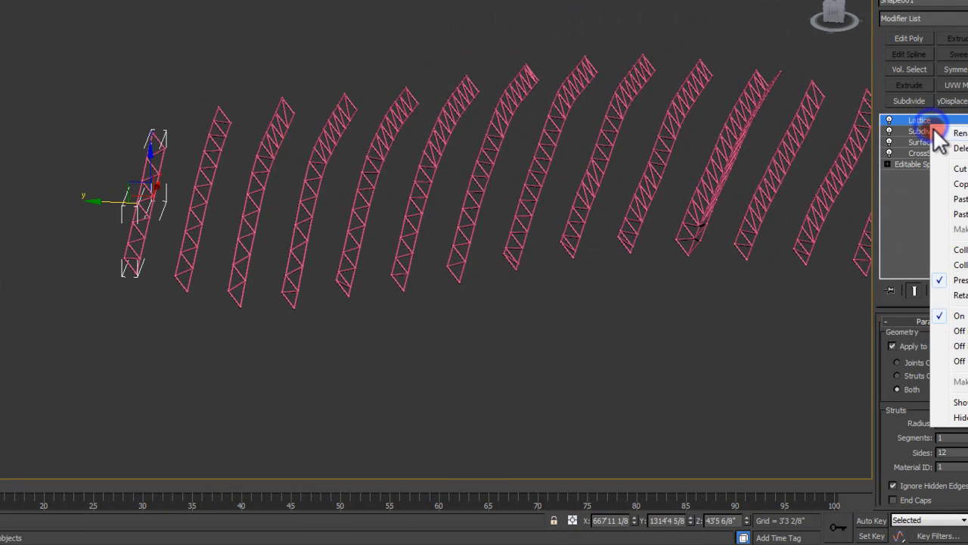
{"action": "left_click", "coordinate": [960, 199]}
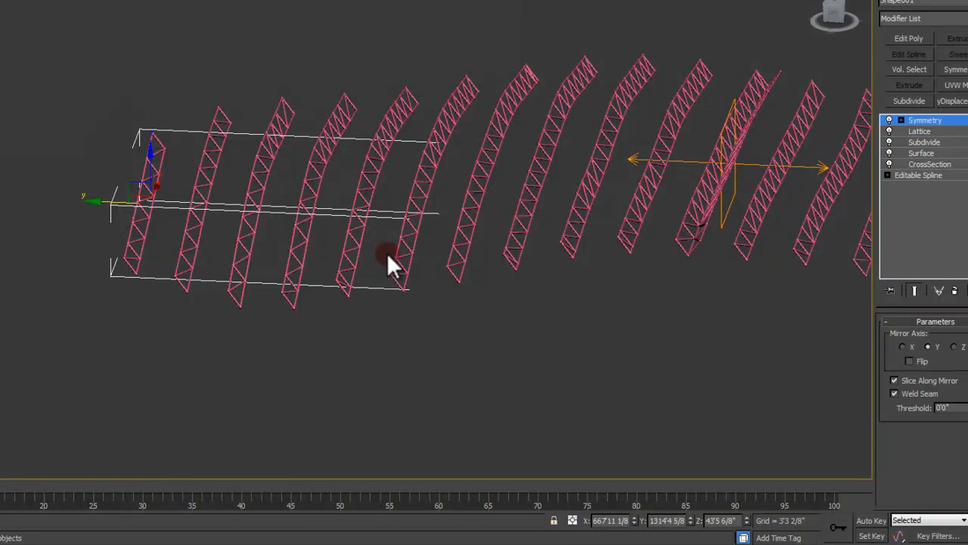
{"action": "left_click_drag", "start_coordinate": [745, 162], "coordinate": [215, 140]}
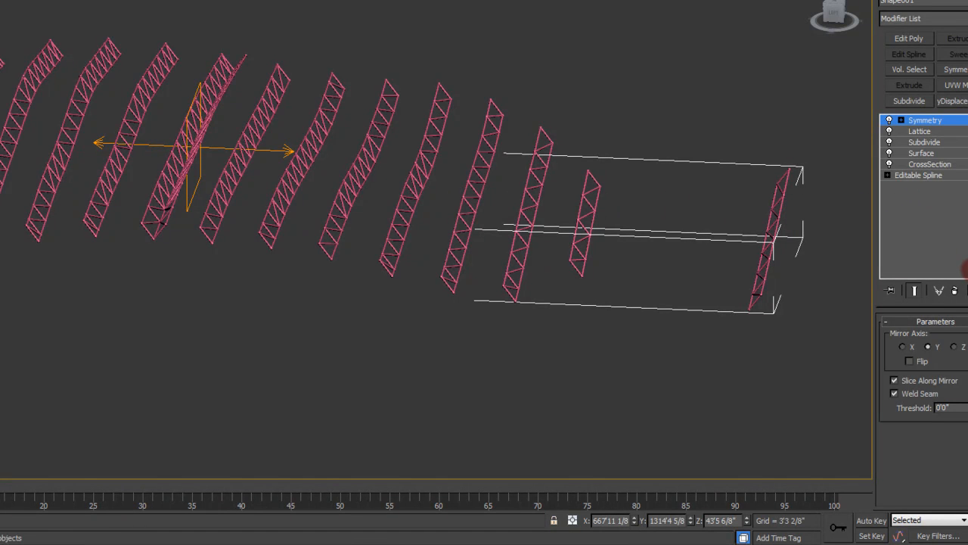
{"action": "left_click", "coordinate": [958, 291]}
- Add a Symmetry modifier with mirror axis Y to end truss Shape001 and to its neighbour Shape018
{"action": "middle_click_drag", "start_coordinate": [114, 240], "coordinate": [454, 257]}
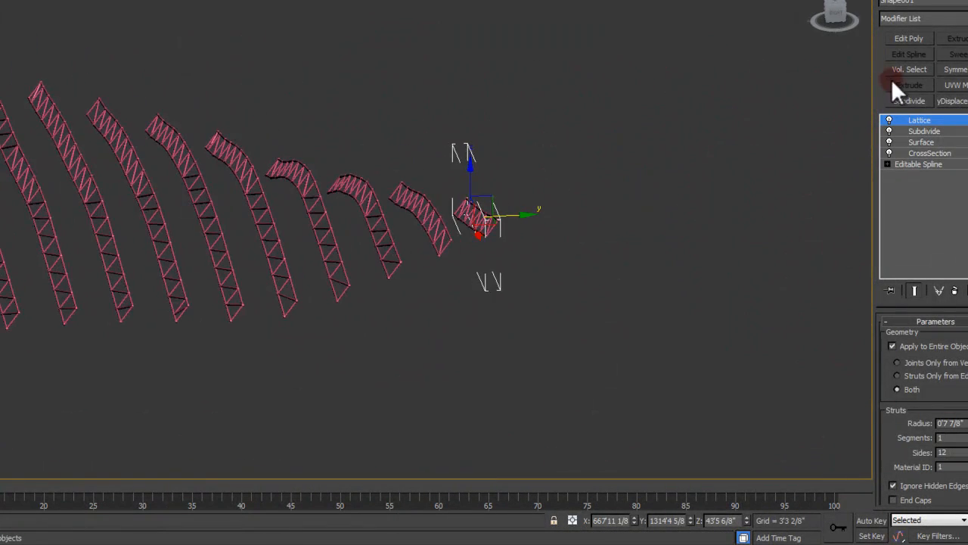
{"action": "left_click", "coordinate": [954, 69]}
{"action": "left_click", "coordinate": [929, 346]}
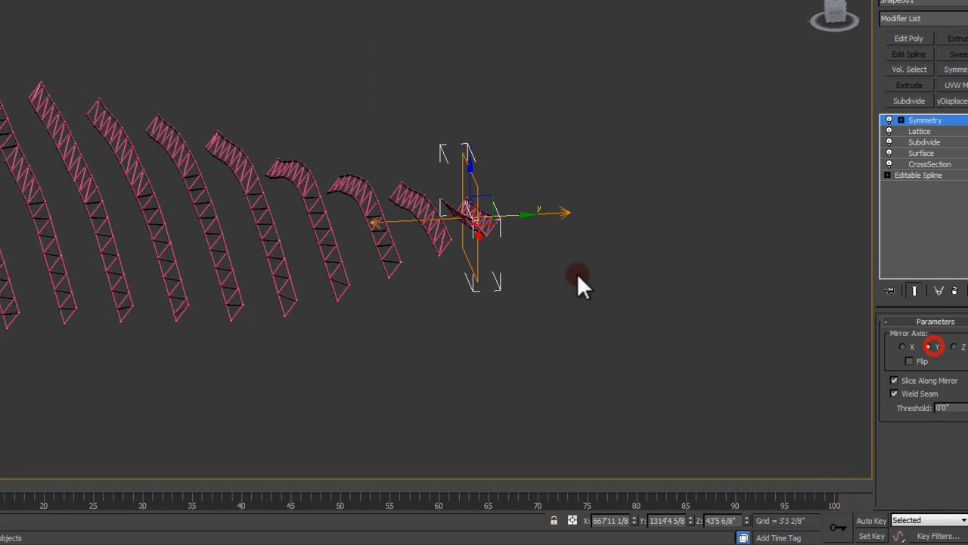
{"action": "left_click", "coordinate": [431, 230]}
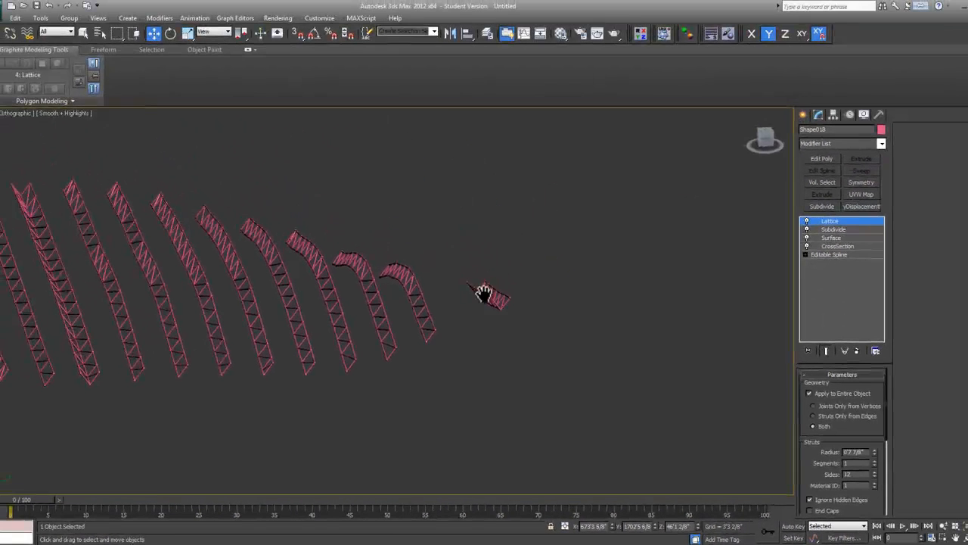
{"action": "middle_click_drag", "start_coordinate": [483, 293], "coordinate": [495, 290]}
{"action": "left_click", "coordinate": [861, 182]}
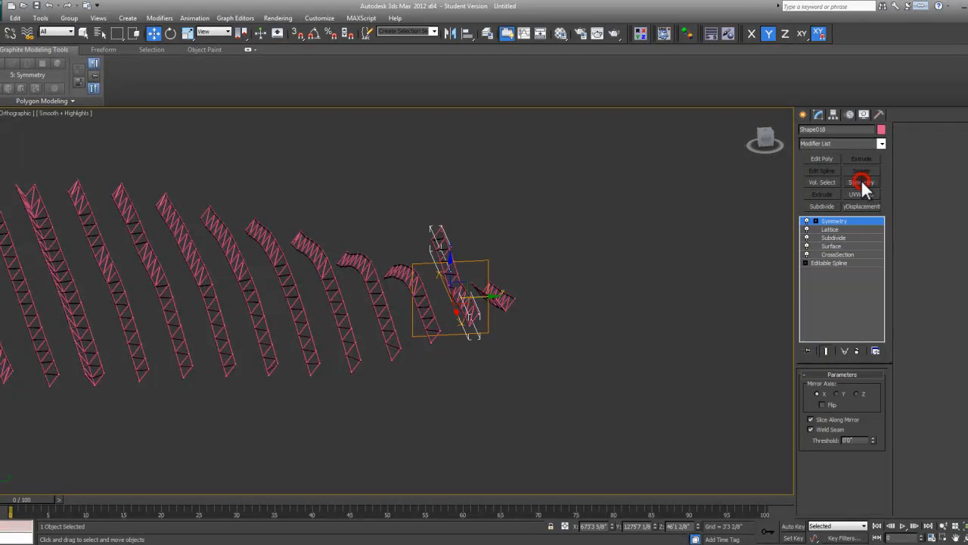
{"action": "left_click", "coordinate": [838, 394]}
{"action": "left_click", "coordinate": [540, 370]}
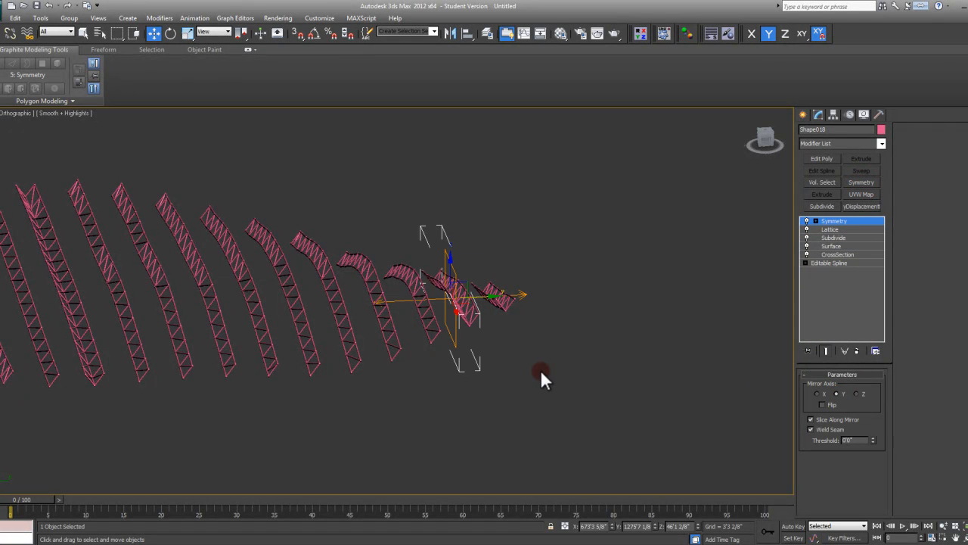
- Add a Symmetry modifier mirrored on the Y axis to each of the trusses Shape017 and Shape016
{"action": "left_click", "coordinate": [426, 312]}
{"action": "middle_click_drag", "start_coordinate": [668, 263], "coordinate": [691, 254]}
{"action": "left_click", "coordinate": [861, 182]}
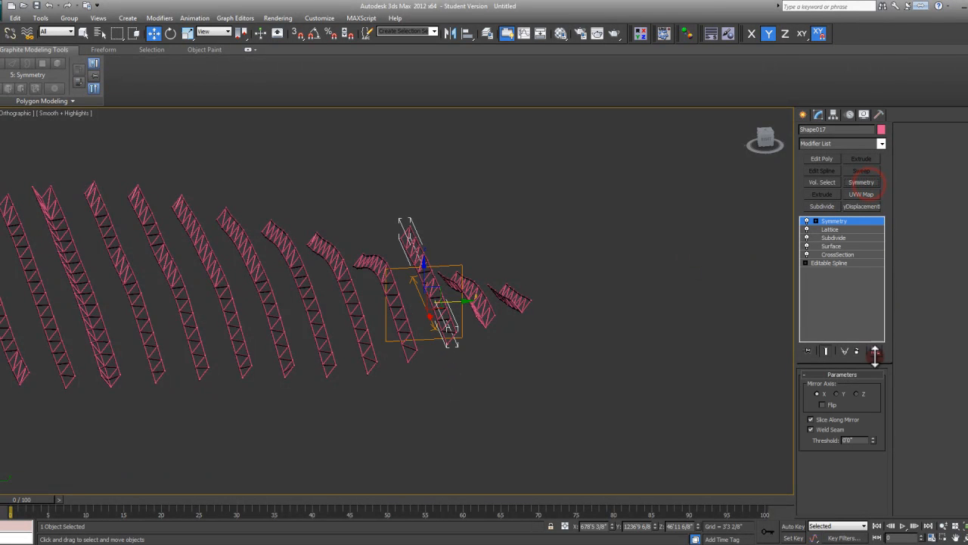
{"action": "left_click", "coordinate": [838, 393]}
{"action": "left_click", "coordinate": [506, 362]}
{"action": "middle_click_drag", "start_coordinate": [500, 365], "coordinate": [556, 353]}
{"action": "left_click", "coordinate": [467, 318]}
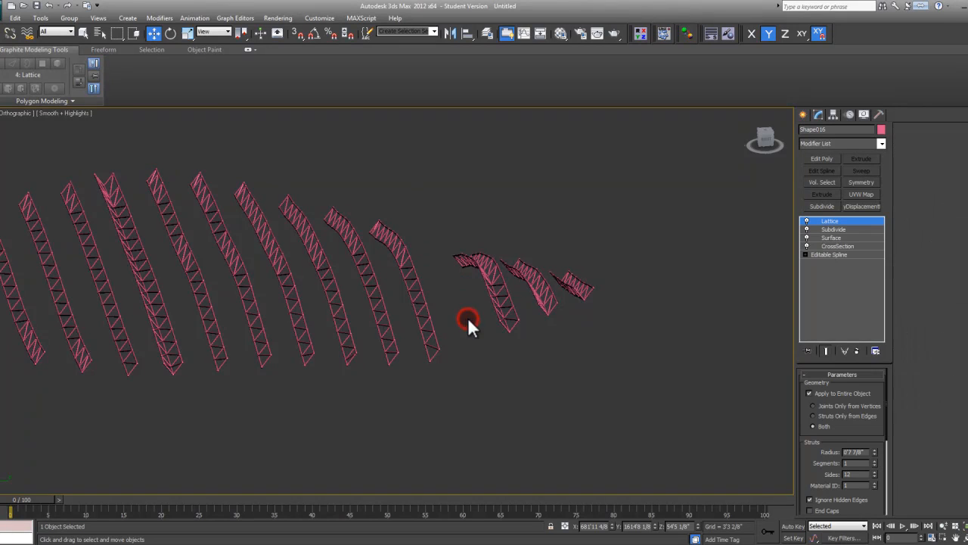
{"action": "middle_click_drag", "start_coordinate": [671, 305], "coordinate": [670, 296]}
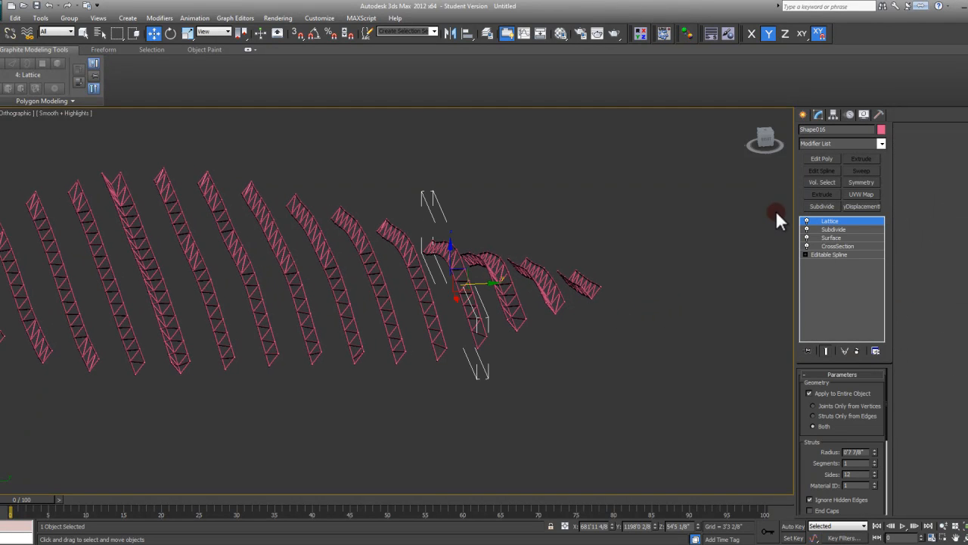
{"action": "left_click", "coordinate": [857, 183]}
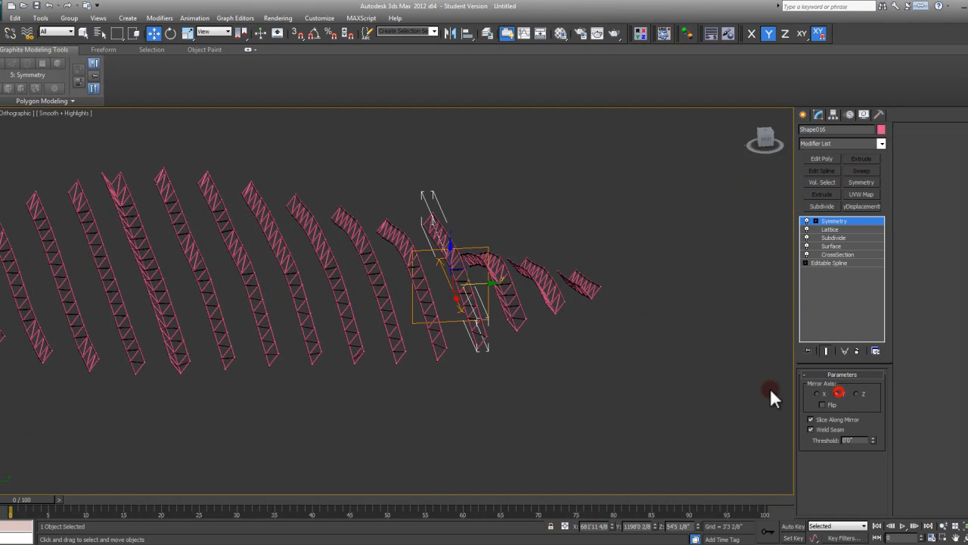
{"action": "left_click", "coordinate": [577, 389]}
- Add a Symmetry modifier with mirror axis Y to truss Shape015
{"action": "middle_click_drag", "start_coordinate": [519, 380], "coordinate": [532, 323], "text": "alt"}
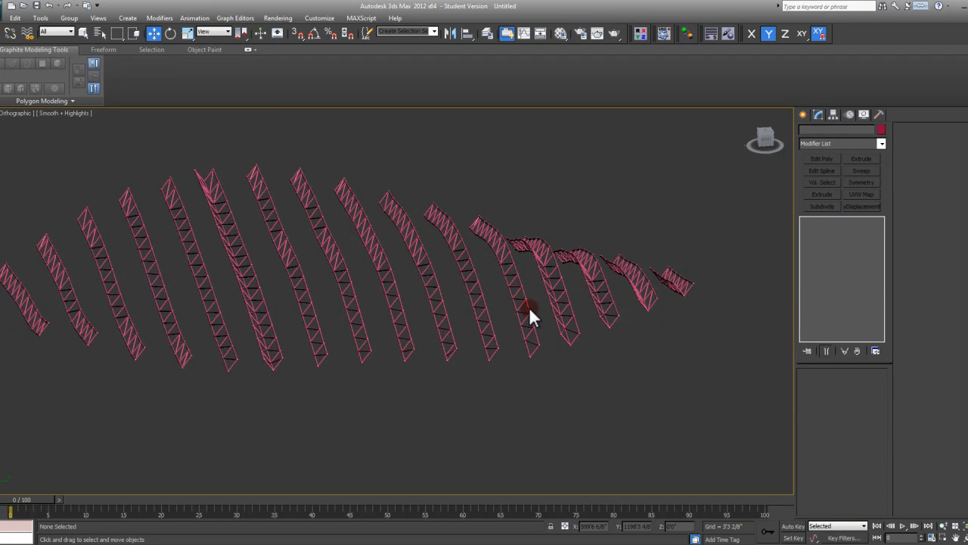
{"action": "left_click", "coordinate": [528, 308]}
{"action": "middle_click_drag", "start_coordinate": [577, 300], "coordinate": [560, 272], "text": "alt"}
{"action": "left_click", "coordinate": [860, 184]}
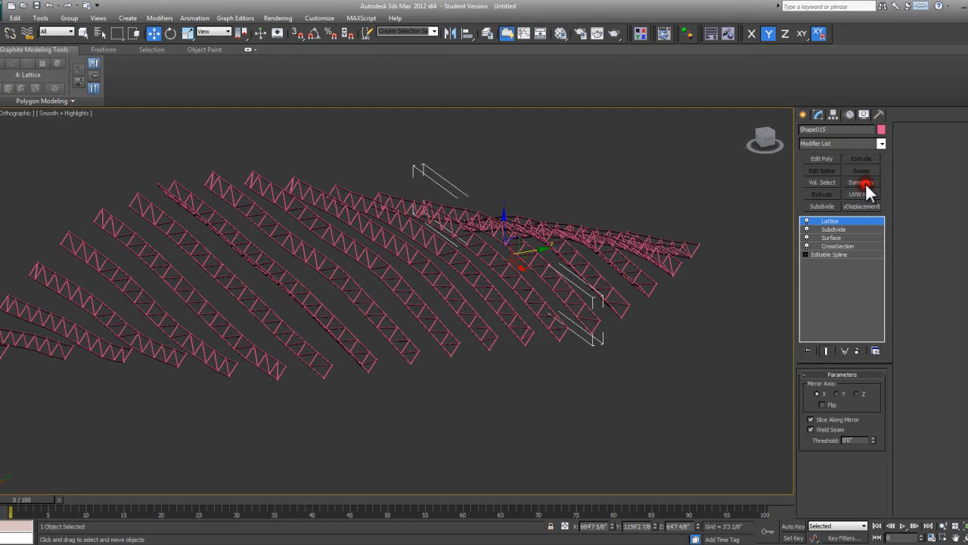
{"action": "left_click", "coordinate": [638, 352]}
- Add a Symmetry modifier with mirror axis Y to truss Shape014 and deselect it
{"action": "middle_click_drag", "start_coordinate": [655, 353], "coordinate": [612, 306], "text": "alt"}
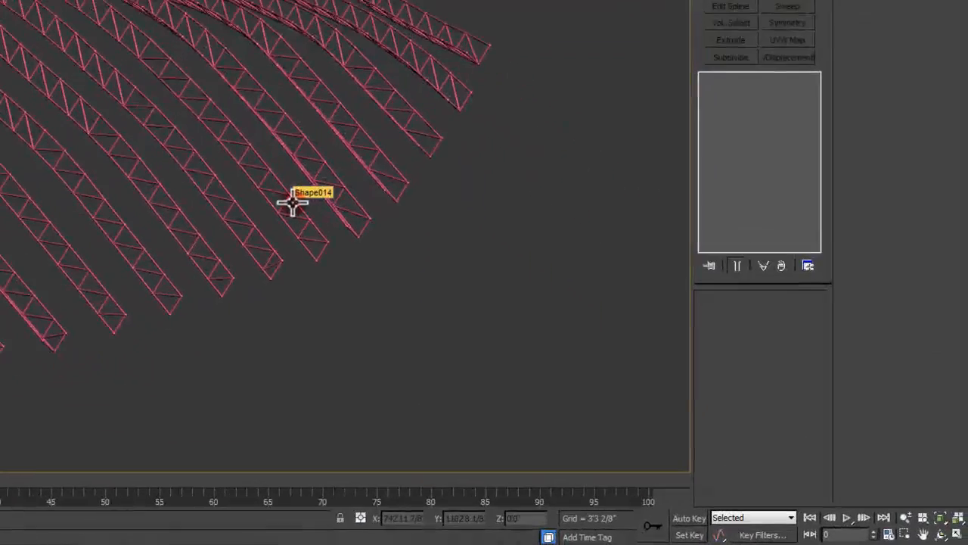
{"action": "left_click", "coordinate": [292, 202]}
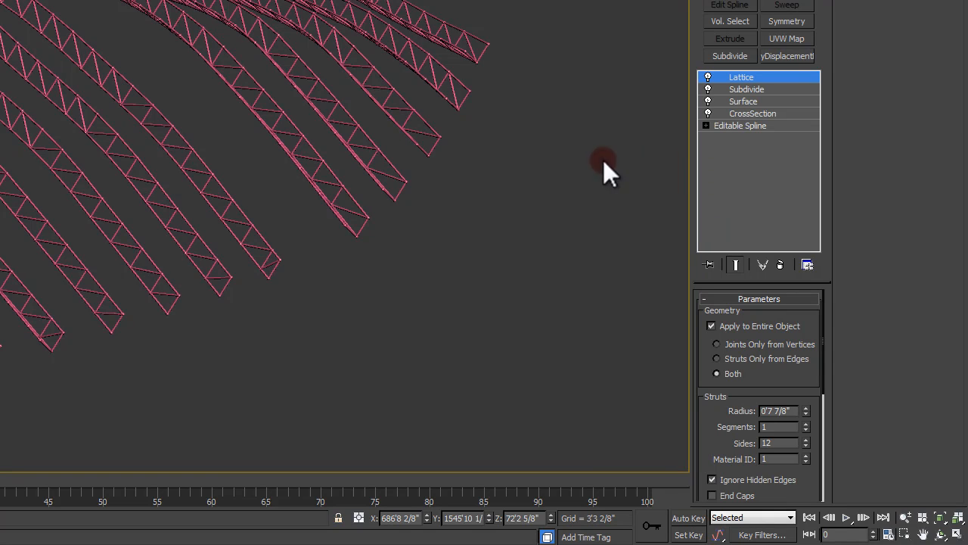
{"action": "middle_click_drag", "start_coordinate": [603, 160], "coordinate": [611, 149]}
{"action": "key", "text": "w"}
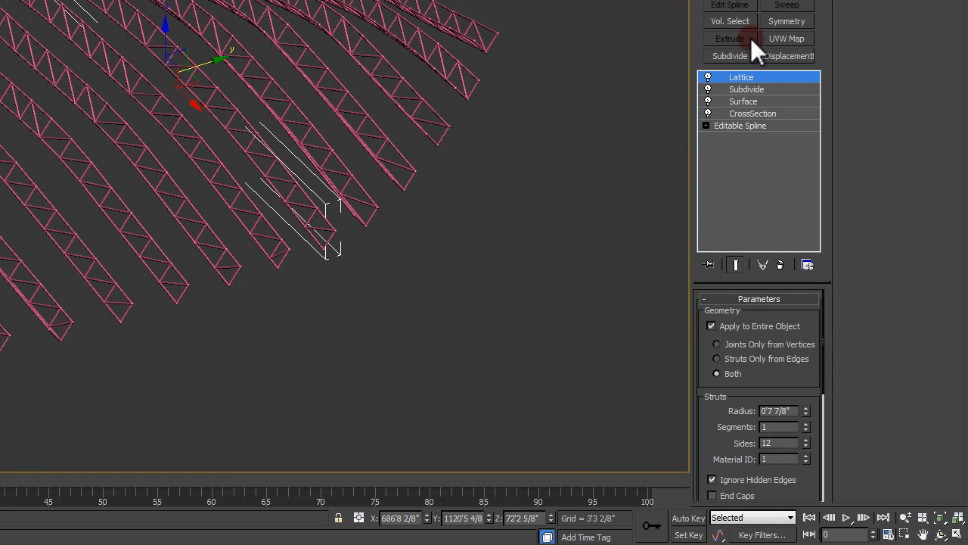
{"action": "left_click", "coordinate": [787, 22]}
{"action": "middle_click_drag", "start_coordinate": [356, 130], "coordinate": [381, 100]}
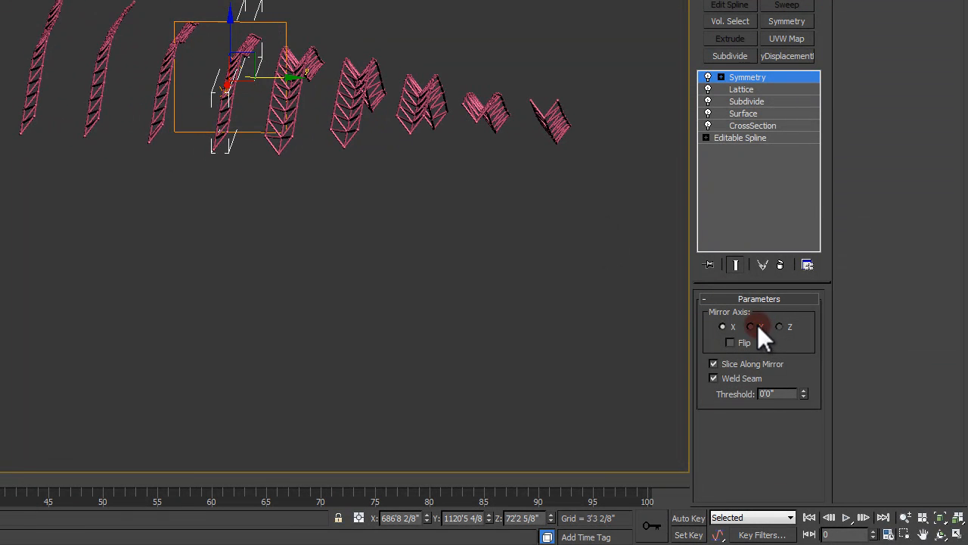
{"action": "middle_click_drag", "start_coordinate": [440, 249], "coordinate": [195, 189], "text": "alt"}
{"action": "middle_click_drag", "start_coordinate": [195, 189], "coordinate": [239, 215]}
{"action": "middle_click_drag", "start_coordinate": [239, 215], "coordinate": [240, 221], "text": "alt"}
{"action": "left_click", "coordinate": [240, 221]}
- Try mirroring the next four single-sided trusses together with one shared Symmetry modifier on the Y axis, and delete that modifier
{"action": "left_click_drag", "start_coordinate": [248, 223], "coordinate": [47, 147]}
{"action": "left_click", "coordinate": [788, 22]}
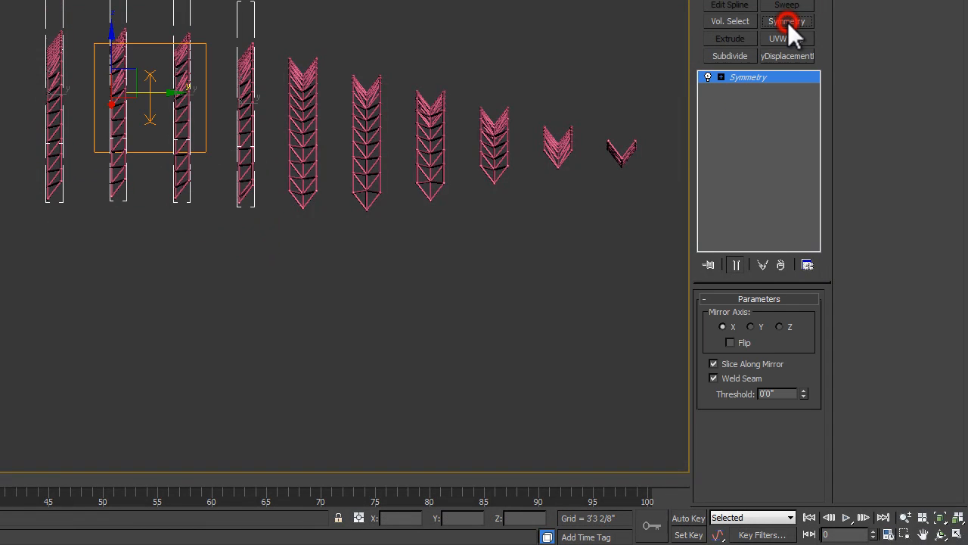
{"action": "middle_click_drag", "start_coordinate": [294, 154], "coordinate": [350, 195]}
{"action": "left_click", "coordinate": [751, 326]}
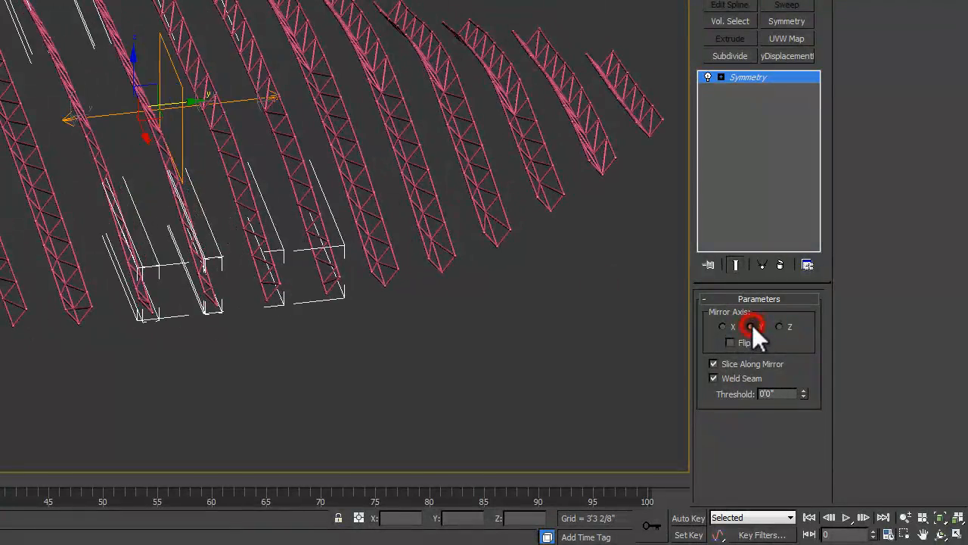
{"action": "middle_click_drag", "start_coordinate": [198, 181], "coordinate": [246, 114], "text": "alt"}
{"action": "middle_click_drag", "start_coordinate": [149, 32], "coordinate": [180, 168], "text": "alt"}
{"action": "left_click", "coordinate": [179, 11]}
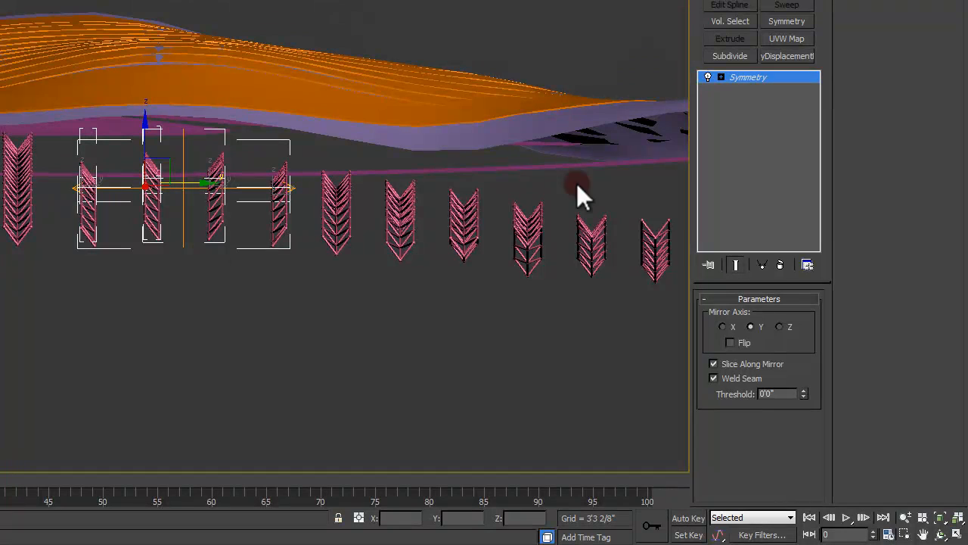
{"action": "left_click", "coordinate": [779, 264]}
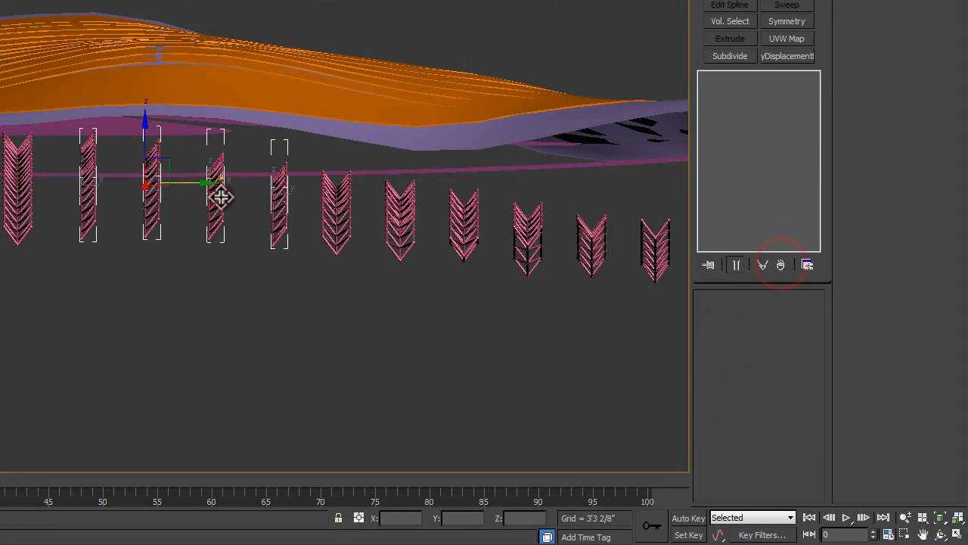
- Add individual Y-axis Symmetry modifiers to the two single-sided trusses next to the mirrored row that ends at Shape014
{"action": "middle_click_drag", "start_coordinate": [220, 196], "coordinate": [211, 202]}
{"action": "left_click", "coordinate": [270, 262]}
{"action": "left_click_drag", "start_coordinate": [282, 277], "coordinate": [249, 238]}
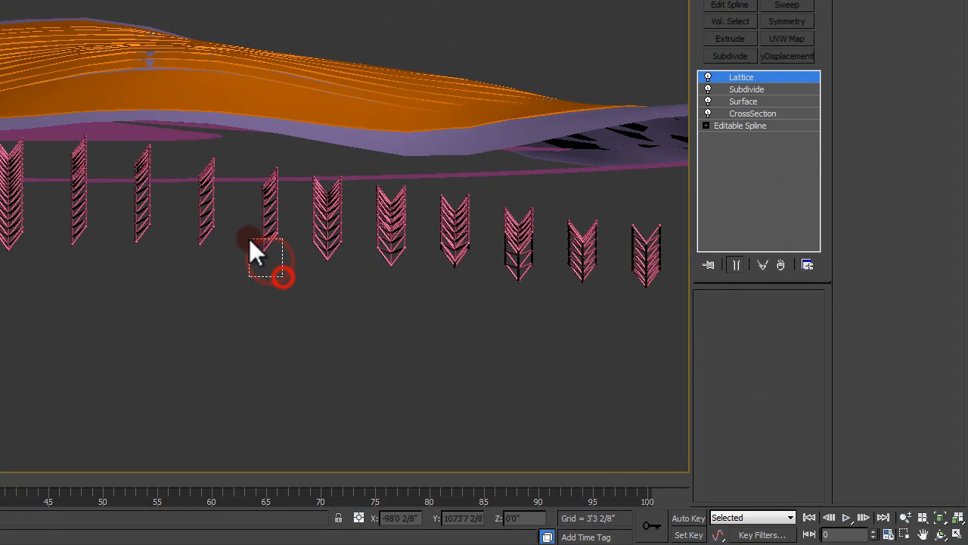
{"action": "left_click", "coordinate": [784, 20]}
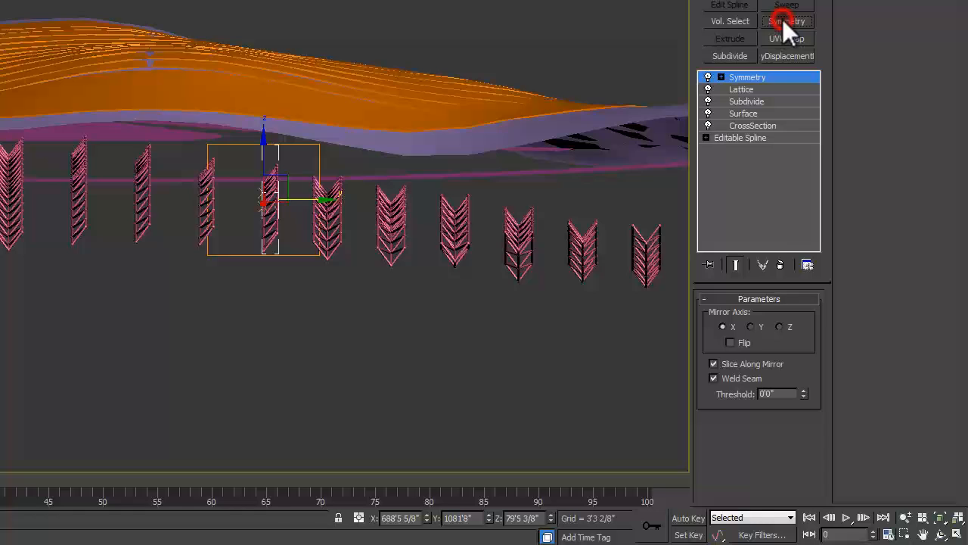
{"action": "left_click", "coordinate": [758, 327]}
{"action": "left_click", "coordinate": [372, 333]}
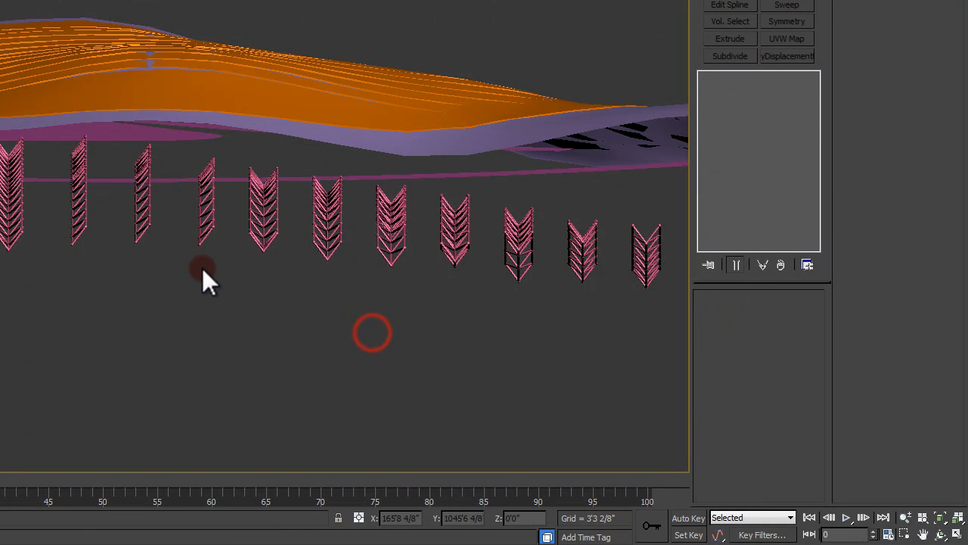
{"action": "left_click", "coordinate": [193, 243]}
{"action": "left_click", "coordinate": [787, 22]}
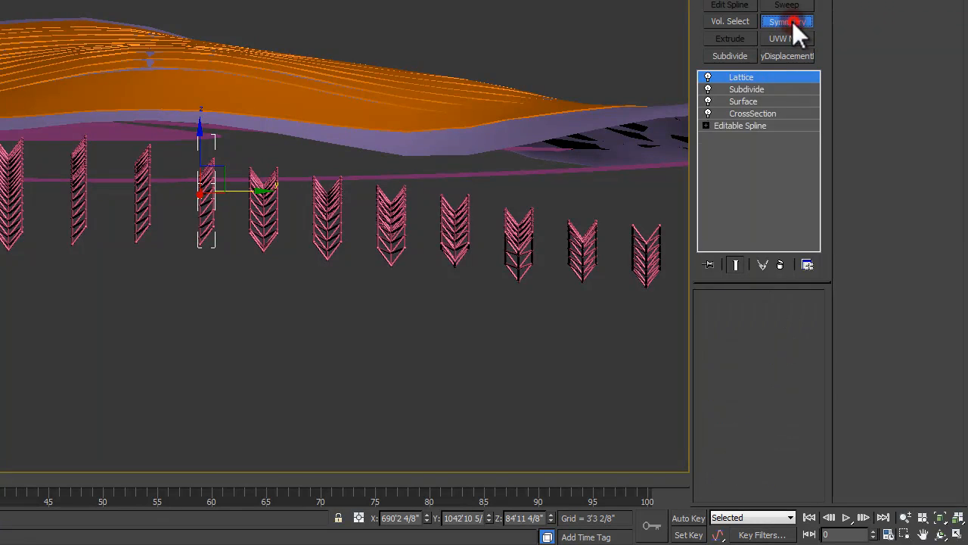
{"action": "left_click", "coordinate": [758, 327]}
{"action": "left_click", "coordinate": [389, 355]}
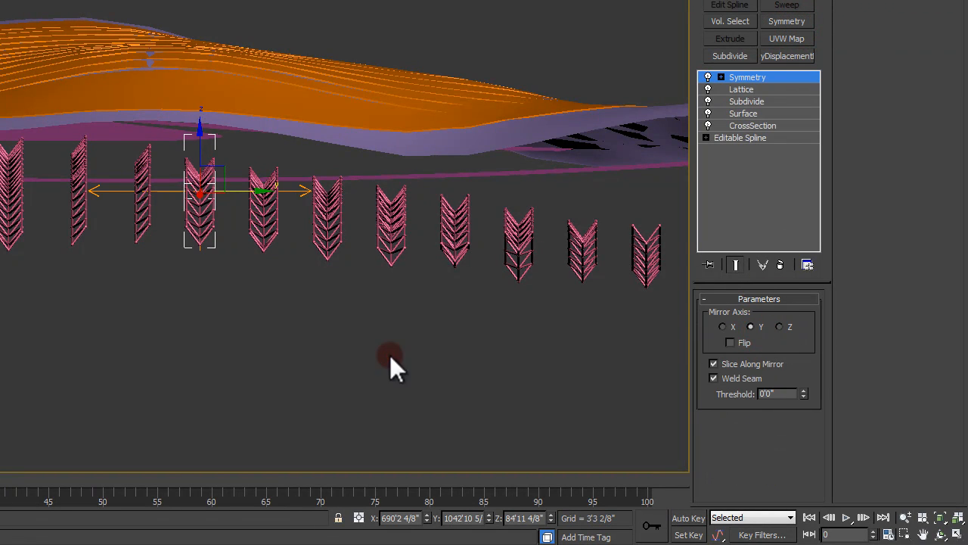
- Add individual Y-axis Symmetry modifiers to the two remaining single-sided trusses between the mirrored row and Shape009
{"action": "middle_click_drag", "start_coordinate": [389, 355], "coordinate": [252, 306]}
{"action": "left_click", "coordinate": [226, 235]}
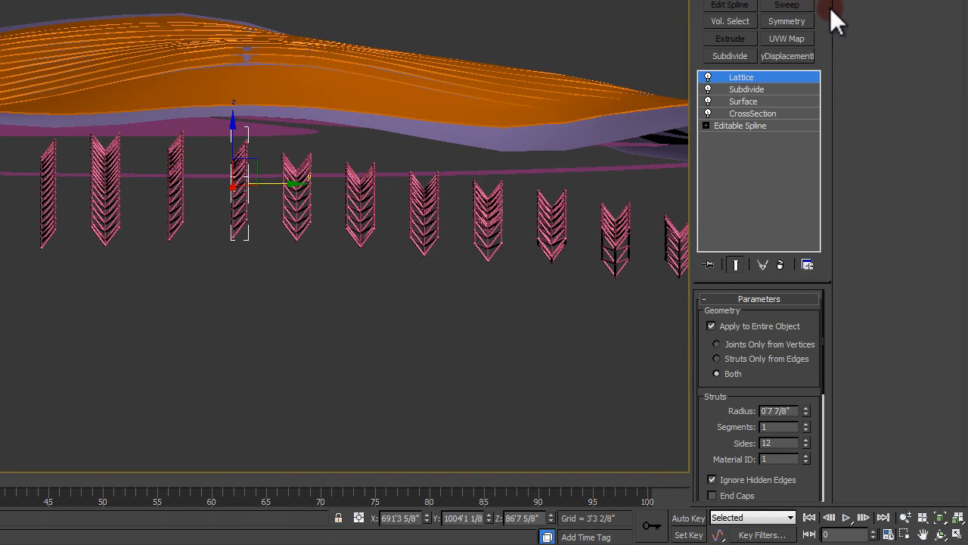
{"action": "left_click", "coordinate": [787, 21]}
{"action": "left_click", "coordinate": [757, 325]}
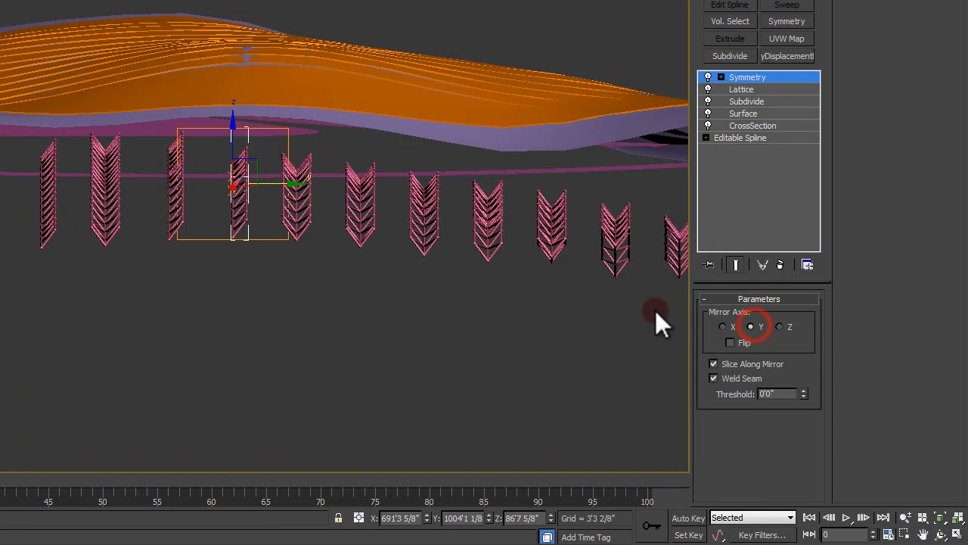
{"action": "left_click", "coordinate": [281, 329]}
{"action": "middle_click_drag", "start_coordinate": [226, 325], "coordinate": [330, 312]}
{"action": "left_click_drag", "start_coordinate": [295, 241], "coordinate": [267, 215]}
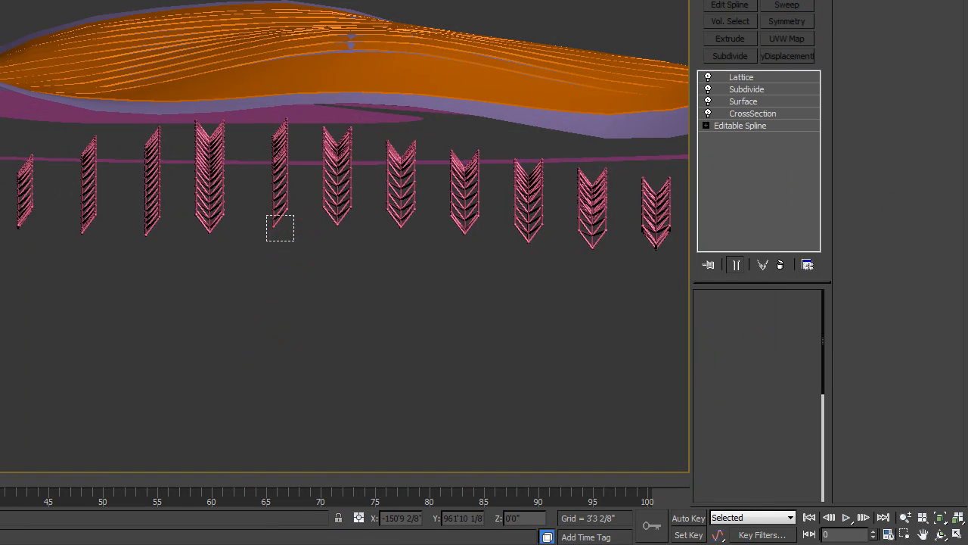
{"action": "left_click", "coordinate": [786, 21]}
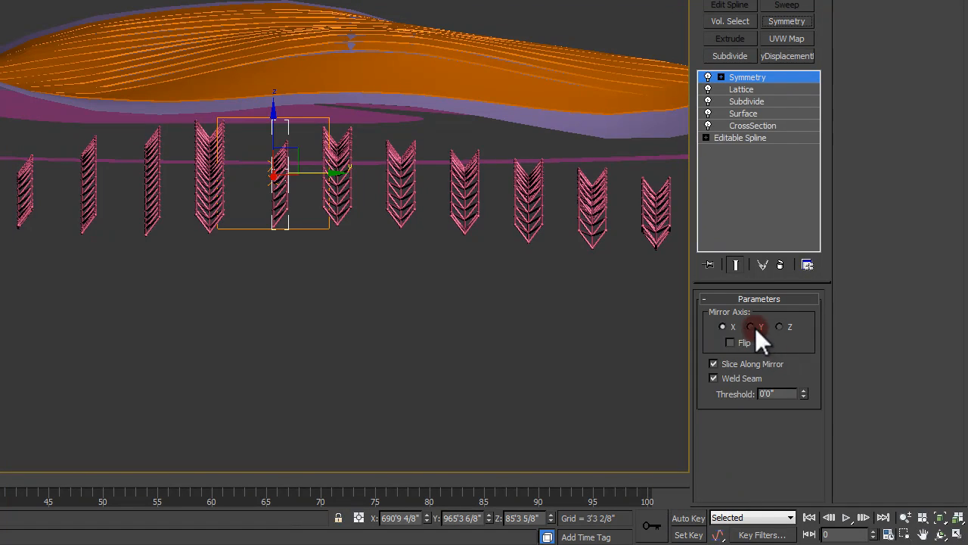
{"action": "left_click", "coordinate": [356, 341]}
- Add a Symmetry modifier with mirror axis Y to the first single-sided truss beyond Shape009
{"action": "middle_click_drag", "start_coordinate": [316, 340], "coordinate": [267, 266]}
{"action": "left_click_drag", "start_coordinate": [269, 246], "coordinate": [238, 218]}
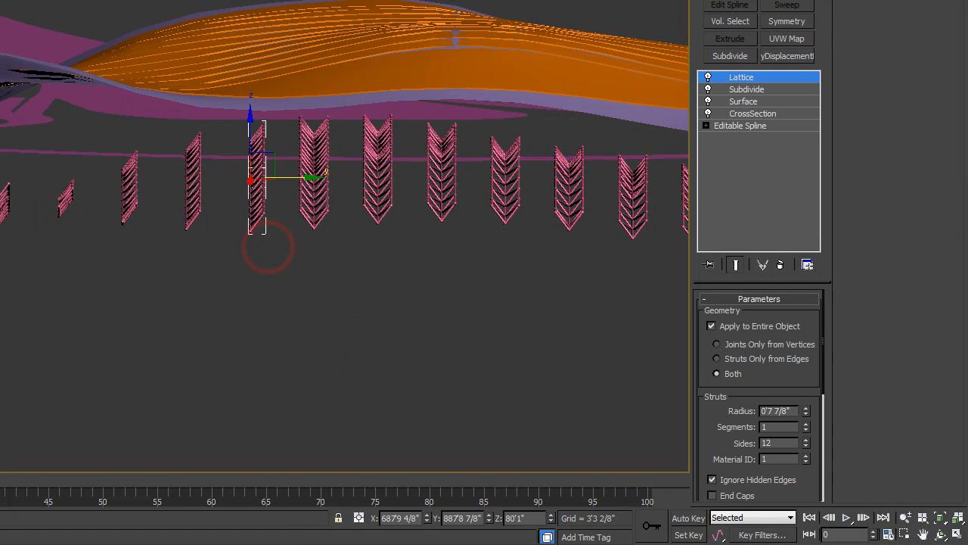
{"action": "left_click", "coordinate": [785, 24]}
{"action": "left_click", "coordinate": [405, 295]}
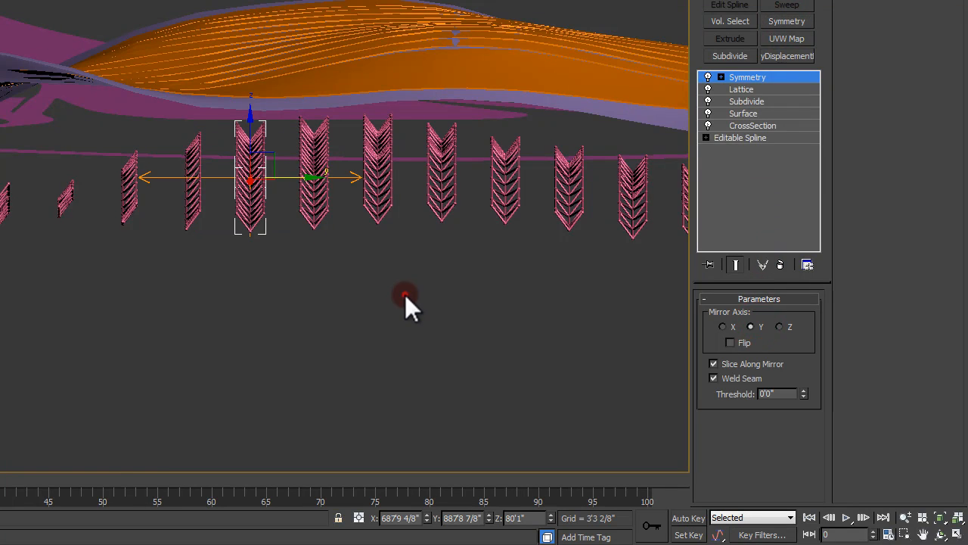
- Add individual Y-axis Symmetry modifiers to the next two tall single-sided trusses beside the mirrored row
{"action": "middle_click_drag", "start_coordinate": [406, 295], "coordinate": [325, 285]}
{"action": "left_click_drag", "start_coordinate": [302, 238], "coordinate": [271, 202]}
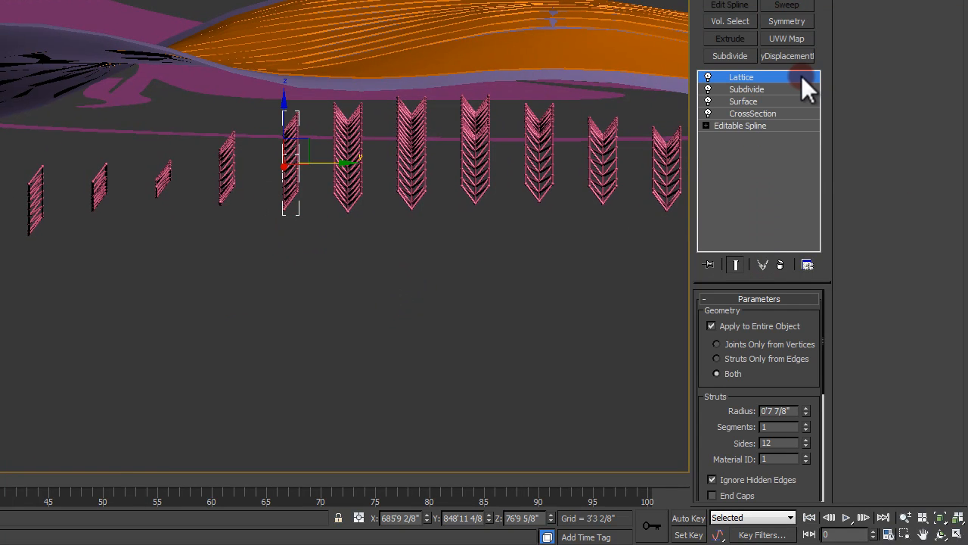
{"action": "left_click", "coordinate": [791, 24]}
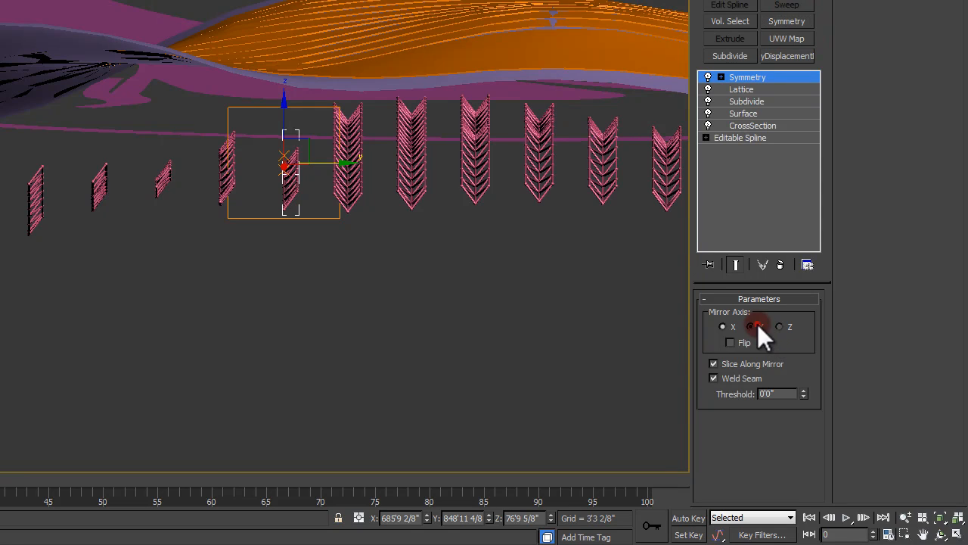
{"action": "left_click", "coordinate": [309, 261]}
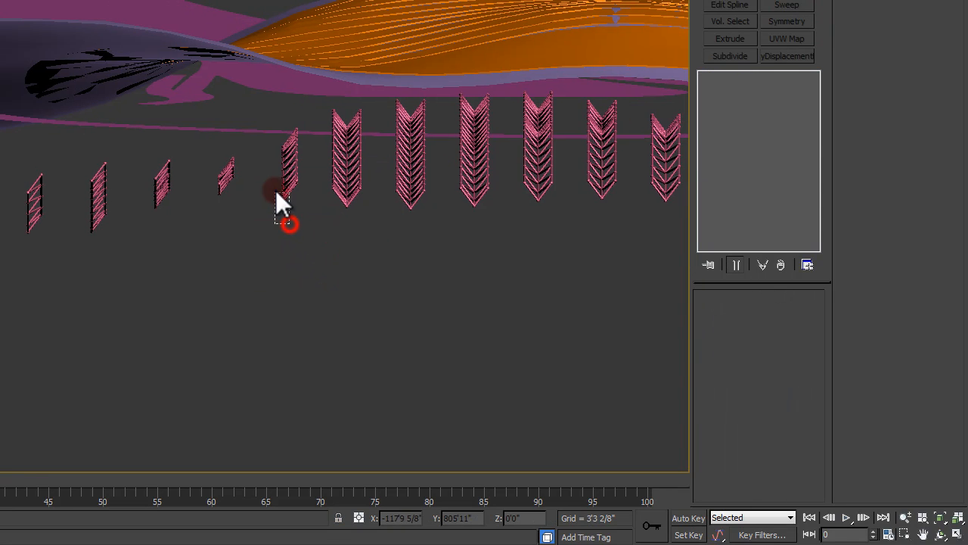
{"action": "left_click_drag", "start_coordinate": [290, 224], "coordinate": [276, 192]}
{"action": "left_click", "coordinate": [790, 21]}
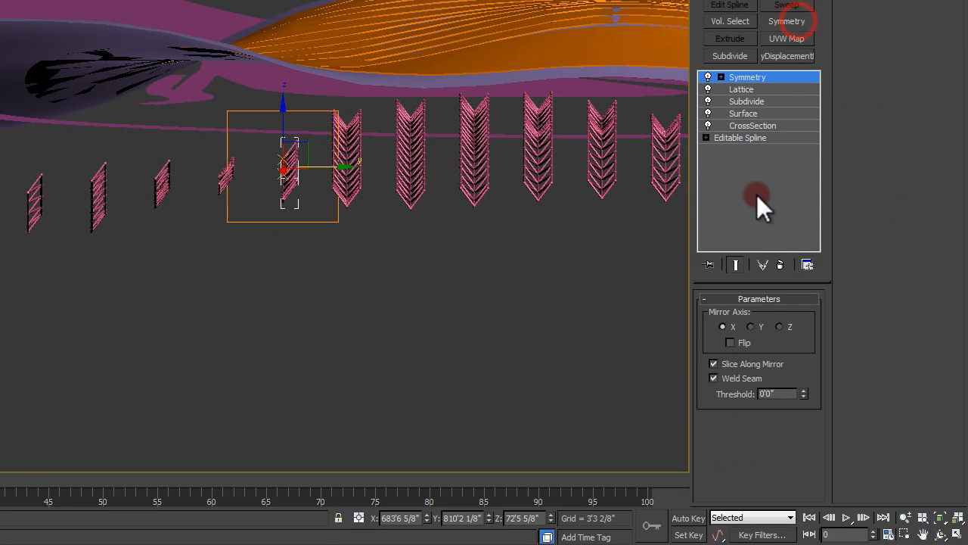
{"action": "middle_click_drag", "start_coordinate": [269, 286], "coordinate": [326, 252]}
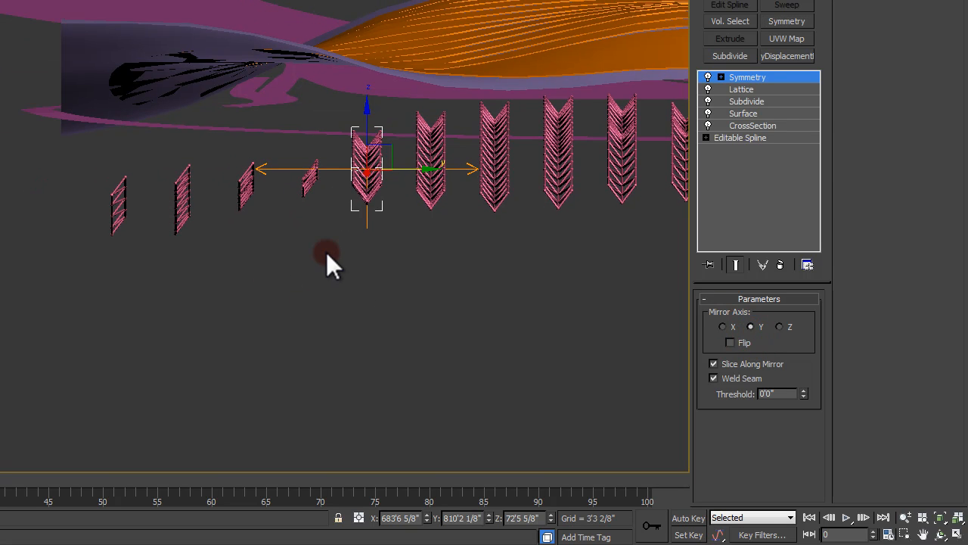
- Mirror the shortest single-sided truss and the one after it with separate Symmetry modifiers on the Y axis
{"action": "key", "text": "ctrl+z"}
{"action": "left_click", "coordinate": [791, 22]}
{"action": "left_click", "coordinate": [750, 326]}
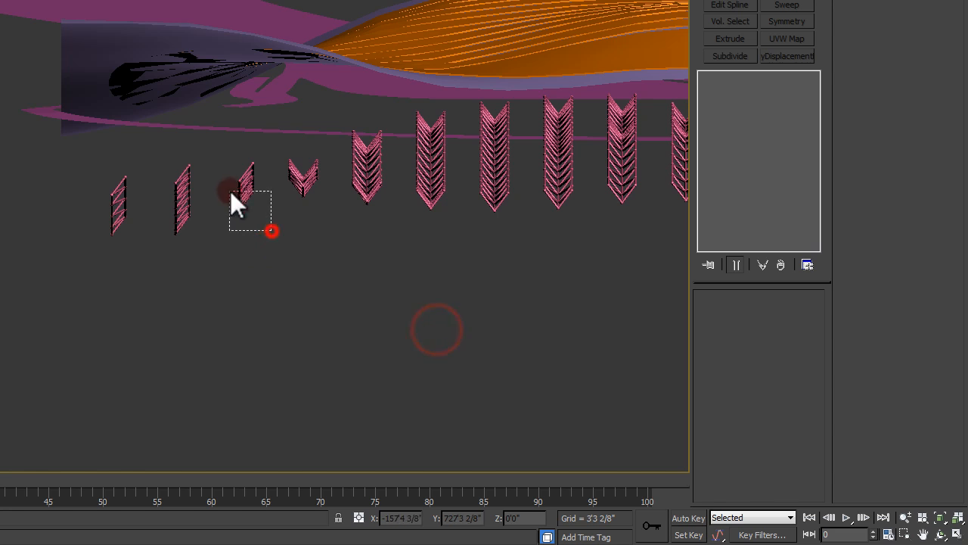
{"action": "left_click_drag", "start_coordinate": [272, 231], "coordinate": [272, 231]}
{"action": "left_click", "coordinate": [799, 19]}
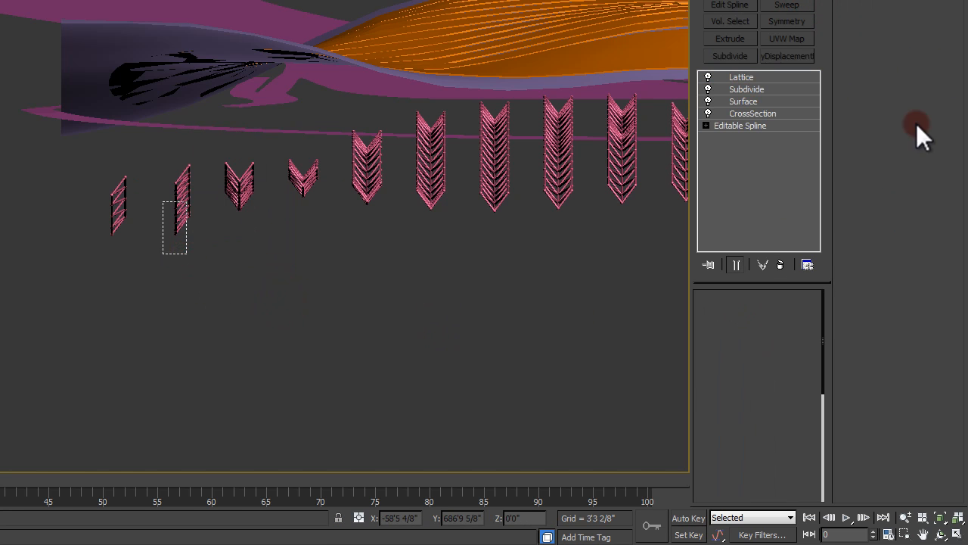
- Give the last two single-sided trusses, ending with Shape002, their own Symmetry modifiers with mirror axis Y
{"action": "left_click", "coordinate": [790, 6]}
{"action": "left_click", "coordinate": [750, 326]}
{"action": "left_click", "coordinate": [246, 313]}
{"action": "left_click", "coordinate": [132, 260]}
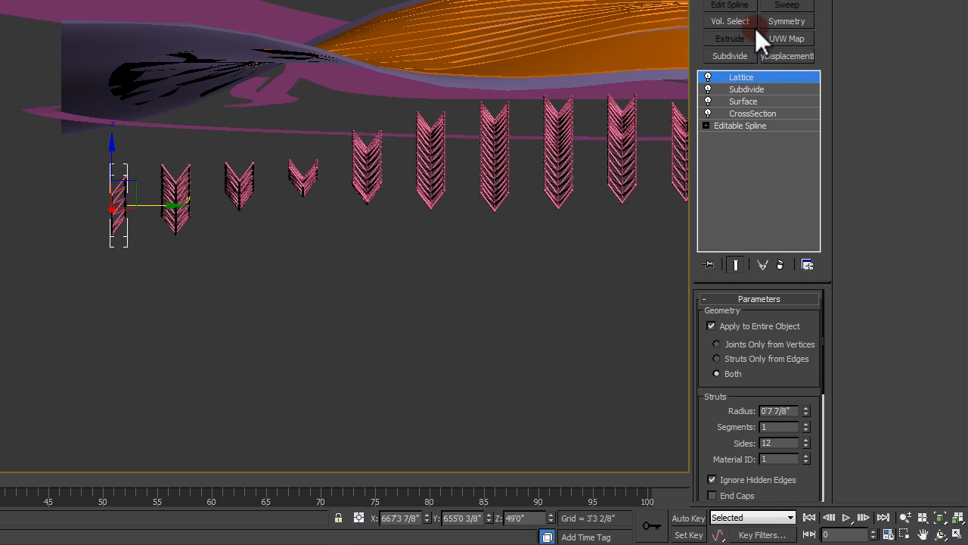
{"action": "left_click", "coordinate": [777, 16]}
{"action": "left_click", "coordinate": [766, 335]}
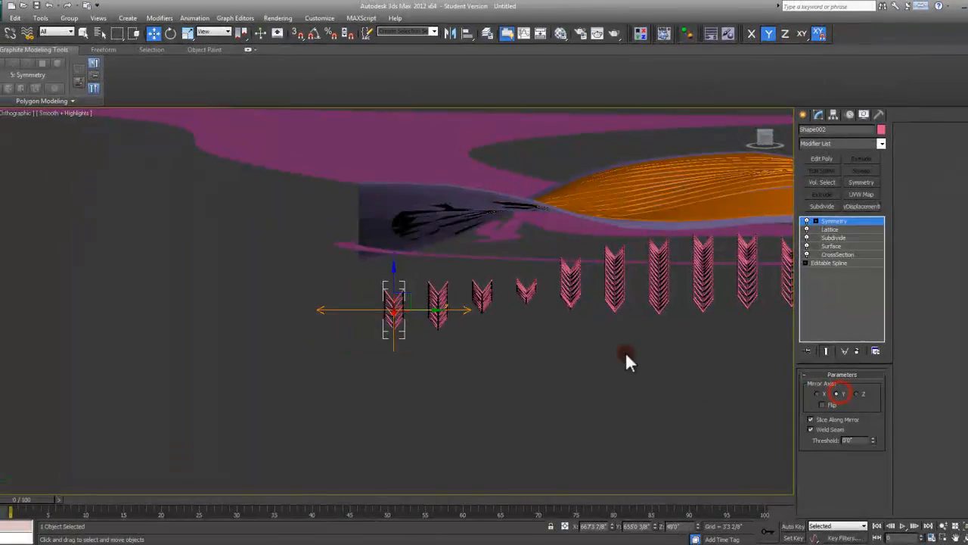
- Examine the mirrored V-shaped trusses up close from several angles in a perspective view
{"action": "left_click", "coordinate": [625, 360]}
{"action": "middle_click_drag", "start_coordinate": [624, 360], "coordinate": [446, 331], "text": "alt"}
{"action": "scroll", "coordinate": [446, 333], "scroll_direction": "up", "scroll_amount": 3}
{"action": "key", "text": "p"}
{"action": "scroll", "coordinate": [439, 314], "scroll_direction": "up", "scroll_amount": 4}
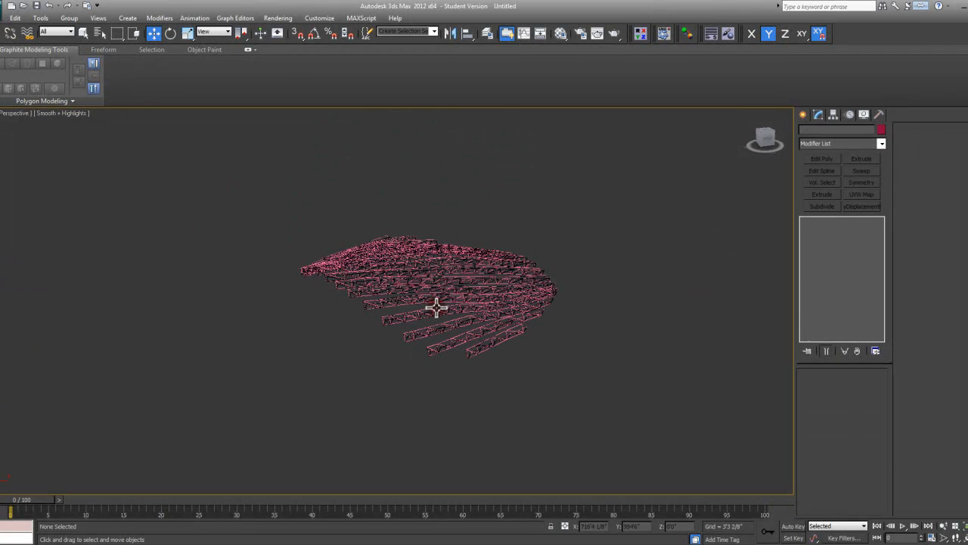
{"action": "middle_click_drag", "start_coordinate": [422, 303], "coordinate": [432, 283], "text": "alt"}
{"action": "scroll", "coordinate": [461, 310], "scroll_direction": "up", "scroll_amount": 3}
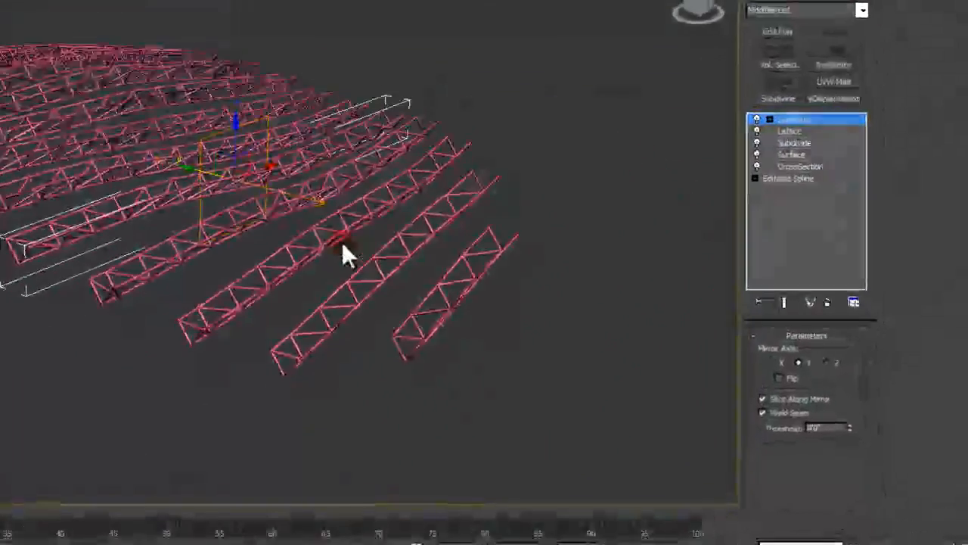
{"action": "middle_click_drag", "start_coordinate": [342, 242], "coordinate": [427, 261], "text": "alt"}
{"action": "left_click", "coordinate": [29, 370]}
{"action": "middle_click_drag", "start_coordinate": [302, 247], "coordinate": [274, 352], "text": "alt"}
{"action": "scroll", "coordinate": [124, 237], "scroll_direction": "up", "scroll_amount": 5}
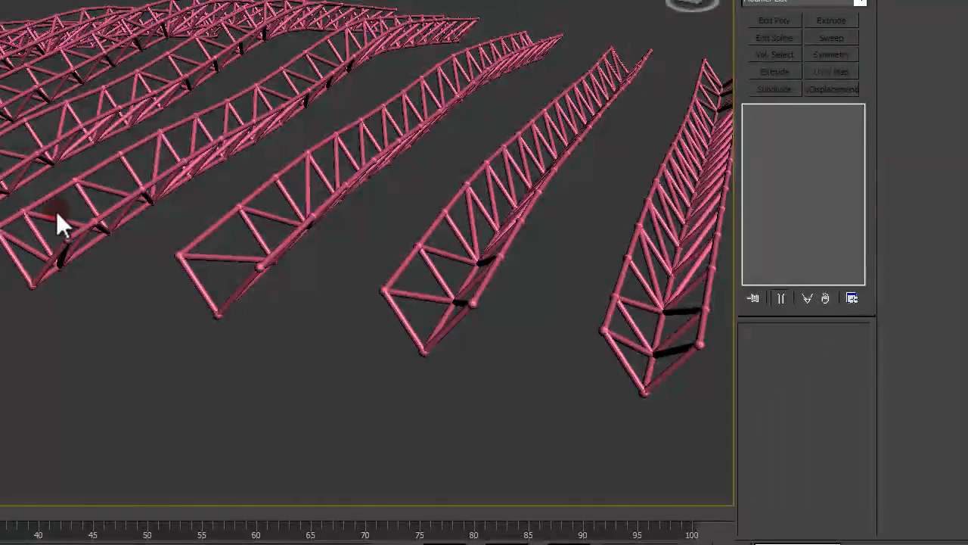
{"action": "middle_click_drag", "start_coordinate": [239, 290], "coordinate": [461, 236], "text": "alt"}
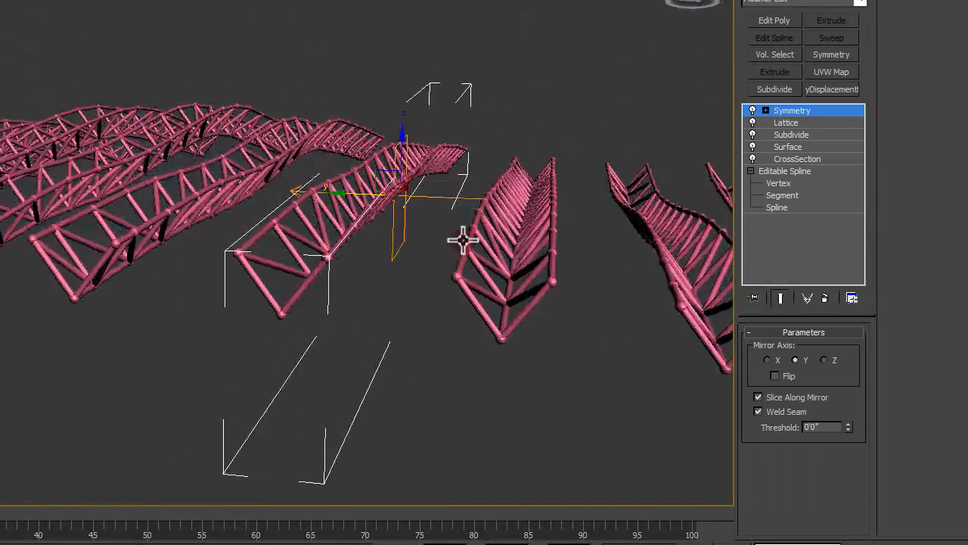
- Open the Spline level of the selected truss's base Editable Spline and select one of its contour splines
{"action": "left_click", "coordinate": [784, 170]}
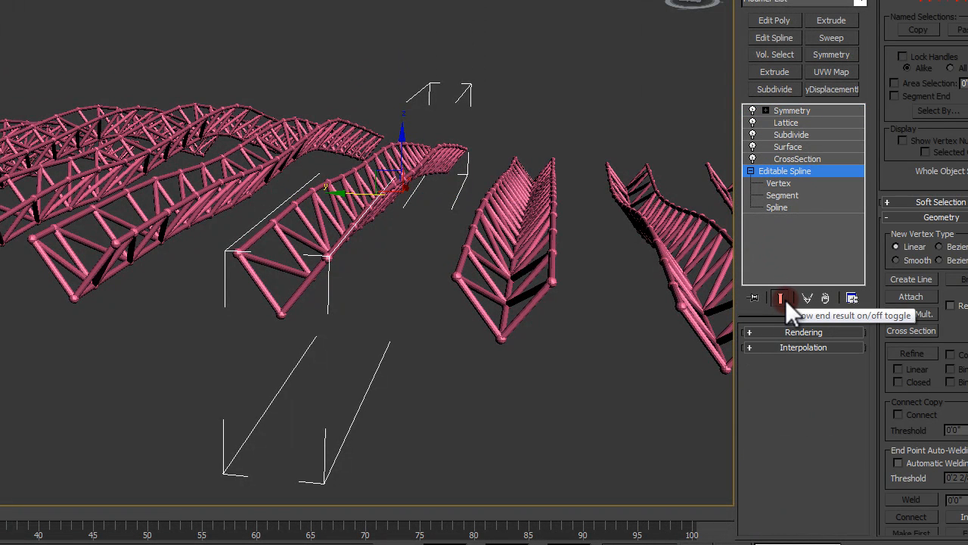
{"action": "left_click", "coordinate": [786, 205]}
{"action": "middle_click_drag", "start_coordinate": [292, 301], "coordinate": [477, 259], "text": "alt"}
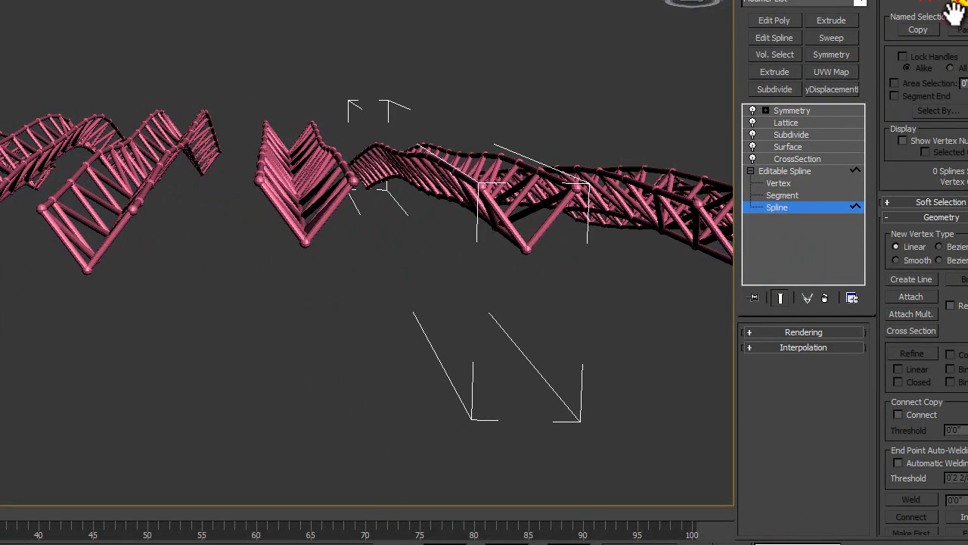
{"action": "middle_click_drag", "start_coordinate": [541, 234], "coordinate": [439, 234]}
{"action": "left_click", "coordinate": [362, 159]}
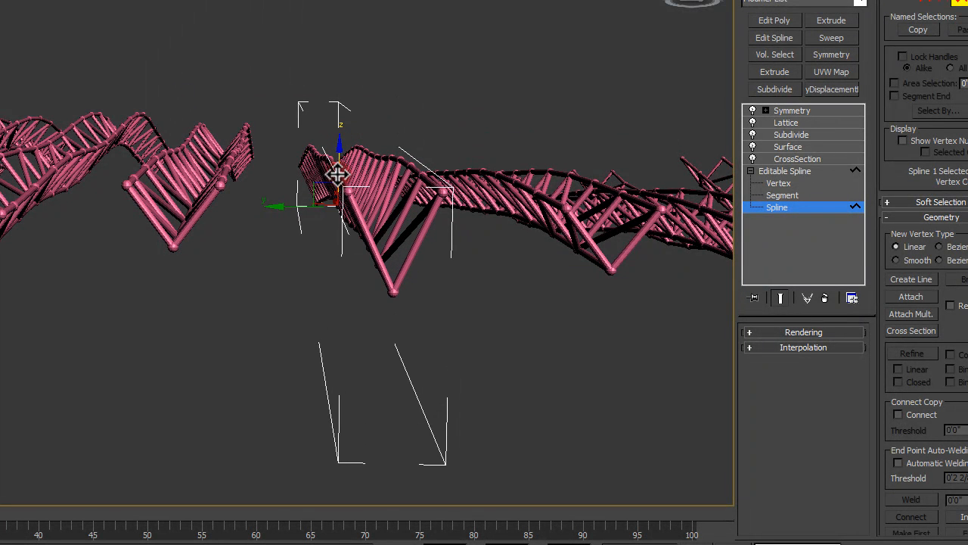
{"action": "mouse_move", "coordinate": [492, 262]}
{"action": "middle_mouse_down", "text": "alt"}
{"action": "mouse_move", "coordinate": [360, 299]}
{"action": "mouse_move", "coordinate": [204, 233]}
{"action": "mouse_move", "coordinate": [136, 280]}
{"action": "mouse_move", "coordinate": [193, 296]}
{"action": "mouse_move", "coordinate": [411, 288]}
{"action": "mouse_move", "coordinate": [428, 299]}
{"action": "mouse_move", "coordinate": [363, 293]}
{"action": "mouse_move", "coordinate": [391, 245]}
{"action": "mouse_move", "coordinate": [395, 255]}
{"action": "mouse_move", "coordinate": [345, 217]}
{"action": "mouse_move", "coordinate": [364, 209]}
{"action": "mouse_move", "coordinate": [378, 169]}
{"action": "mouse_move", "coordinate": [358, 193]}
{"action": "mouse_move", "coordinate": [363, 209]}
{"action": "middle_mouse_up", "text": "alt"}
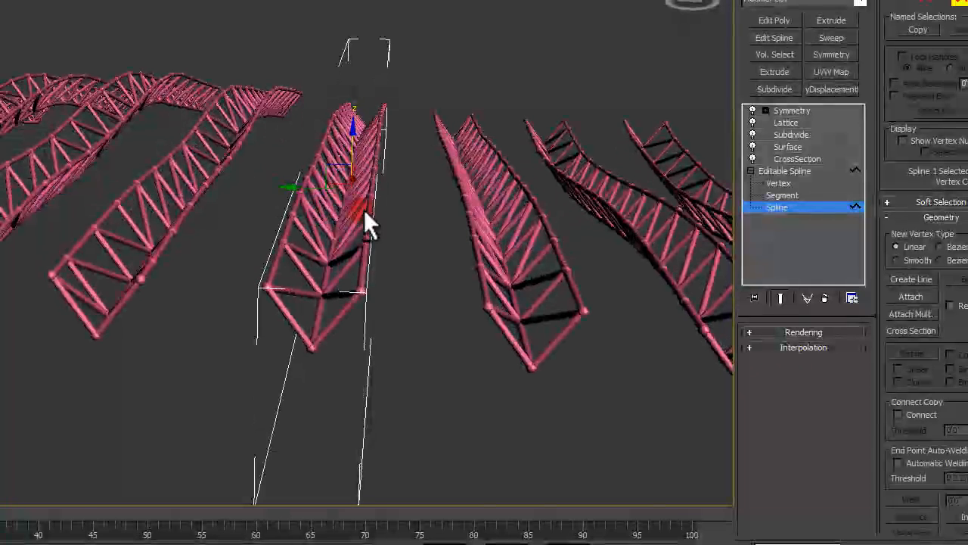
- Try moving the truss's second base spline along the Y axis, undo the move, and return to its Symmetry modifier
{"action": "left_click", "coordinate": [788, 111]}
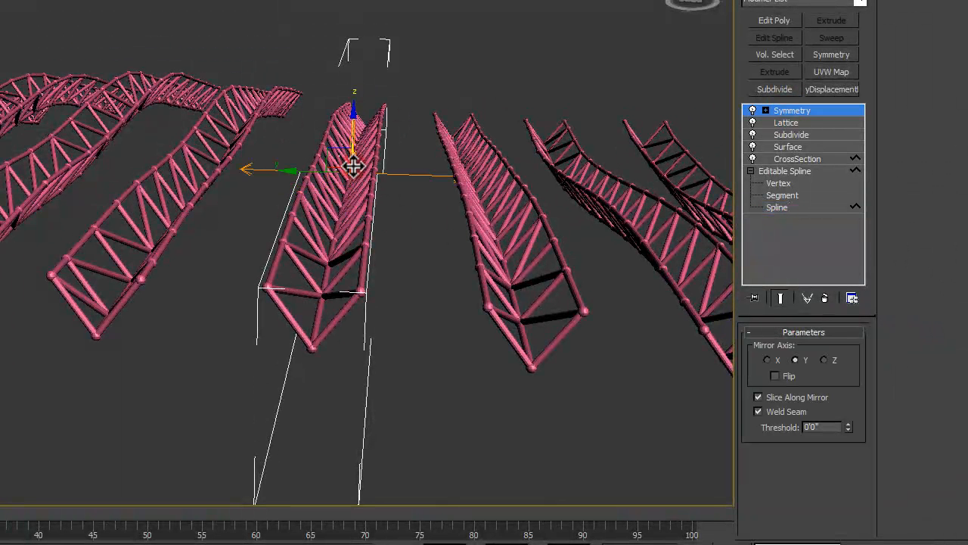
{"action": "left_click", "coordinate": [779, 207]}
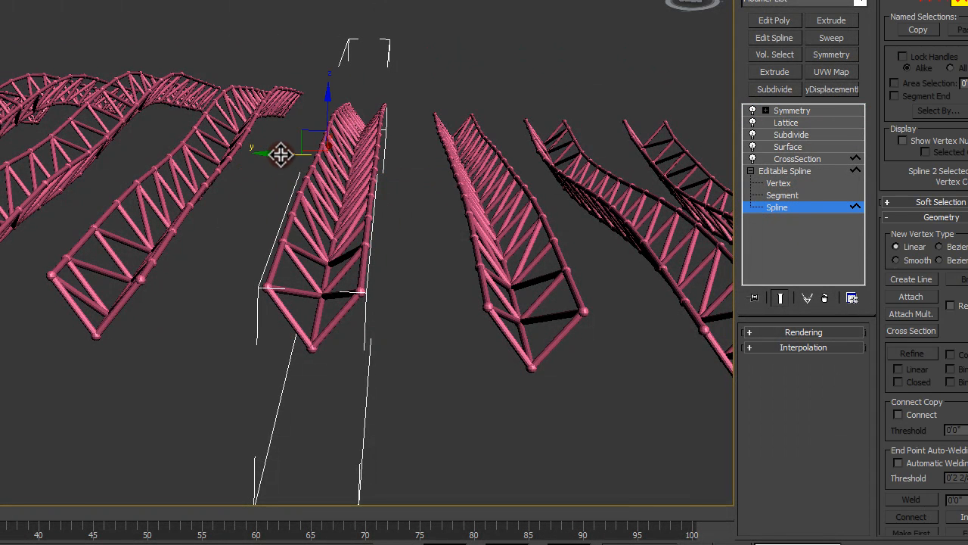
{"action": "left_click_drag", "start_coordinate": [273, 155], "coordinate": [322, 152]}
{"action": "middle_click_drag", "start_coordinate": [398, 277], "coordinate": [388, 256]}
{"action": "key", "text": "ctrl+z"}
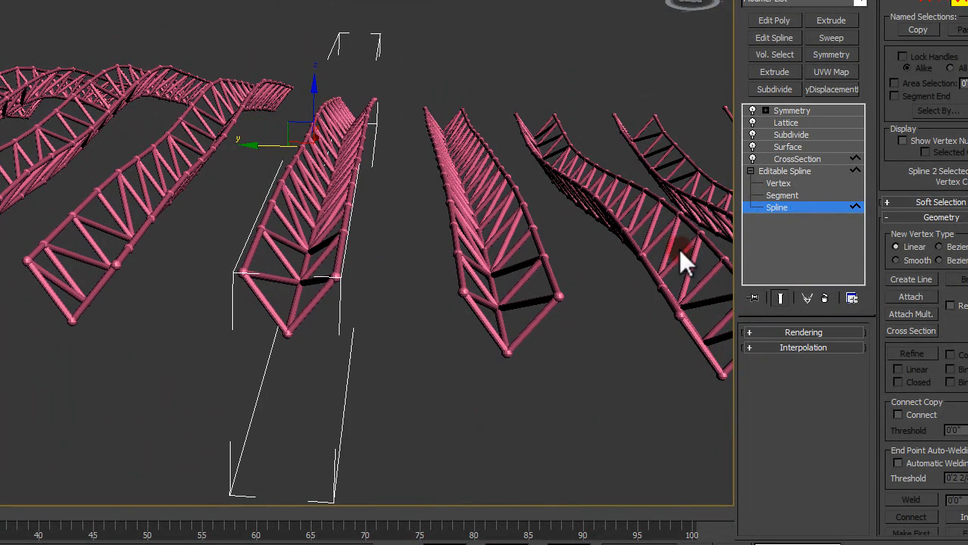
{"action": "left_click", "coordinate": [784, 209]}
{"action": "left_click", "coordinate": [807, 111]}
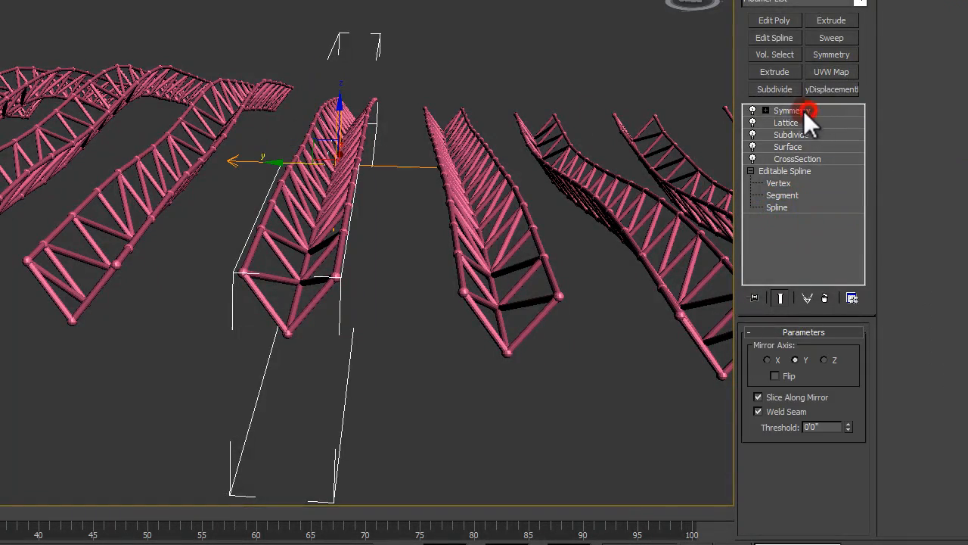
- Select all the mirrored trusses and group them under the name Truss All
{"action": "left_click", "coordinate": [487, 49]}
{"action": "middle_click_drag", "start_coordinate": [475, 130], "coordinate": [162, 134]}
{"action": "scroll", "coordinate": [361, 181], "scroll_direction": "down", "scroll_amount": 7}
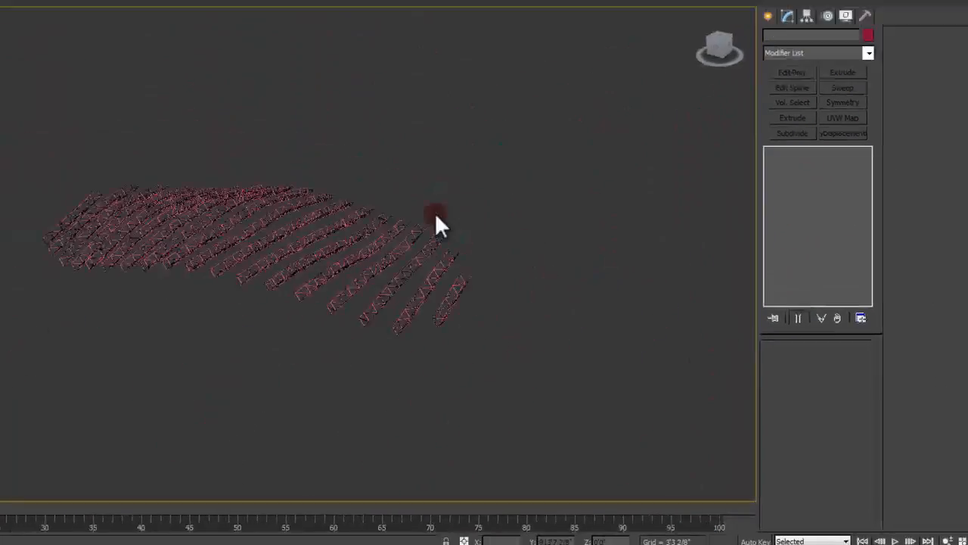
{"action": "middle_click_drag", "start_coordinate": [361, 180], "coordinate": [288, 196], "text": "alt"}
{"action": "middle_click_drag", "start_coordinate": [489, 283], "coordinate": [577, 439], "text": "alt"}
{"action": "left_click_drag", "start_coordinate": [601, 454], "coordinate": [258, 194]}
{"action": "middle_click_drag", "start_coordinate": [338, 273], "coordinate": [460, 255], "text": "alt"}
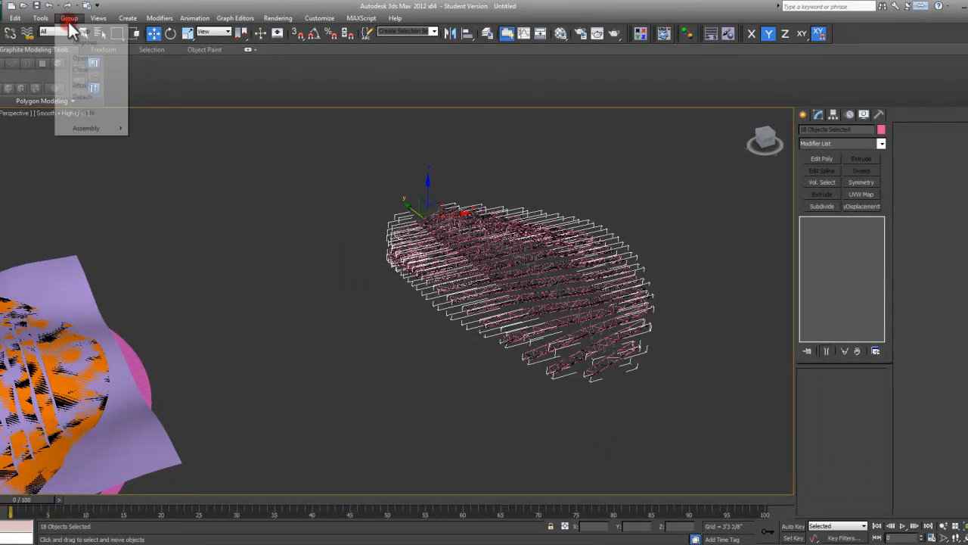
{"action": "left_click", "coordinate": [72, 33]}
{"action": "type", "text": "Truss All"}
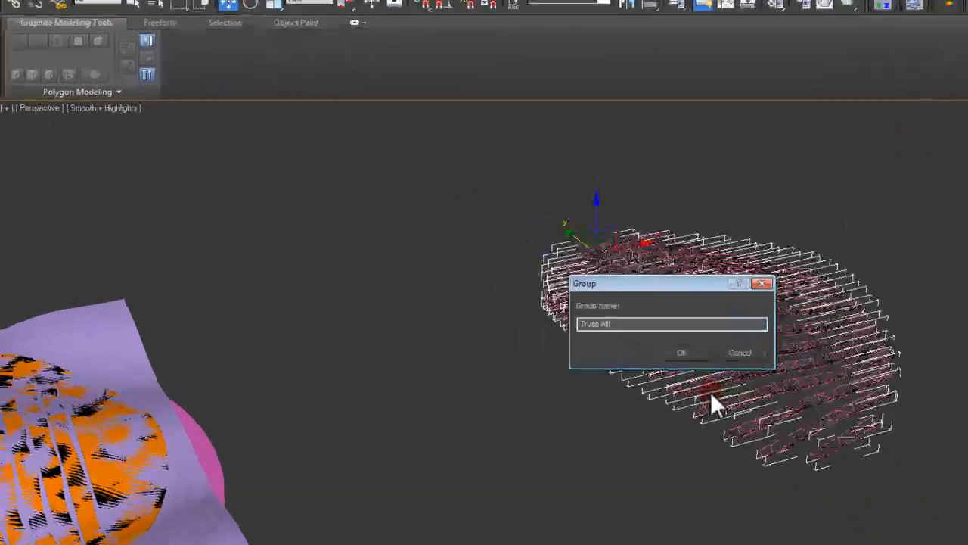
{"action": "left_click", "coordinate": [692, 350]}
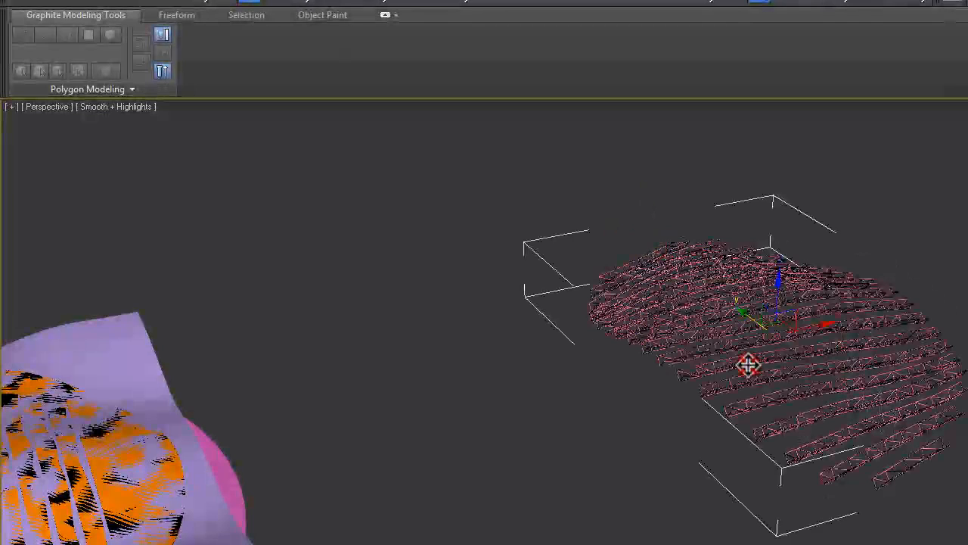
- Select the Truss All group by name and move it numerically over the roof surface, to X -308'8 3/8"
{"action": "key", "text": "h"}
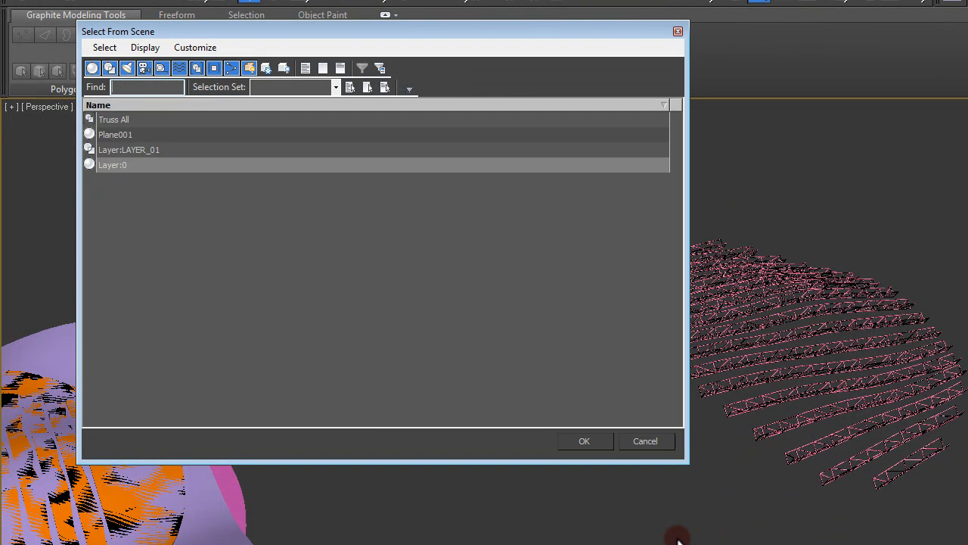
{"action": "left_click", "coordinate": [129, 120]}
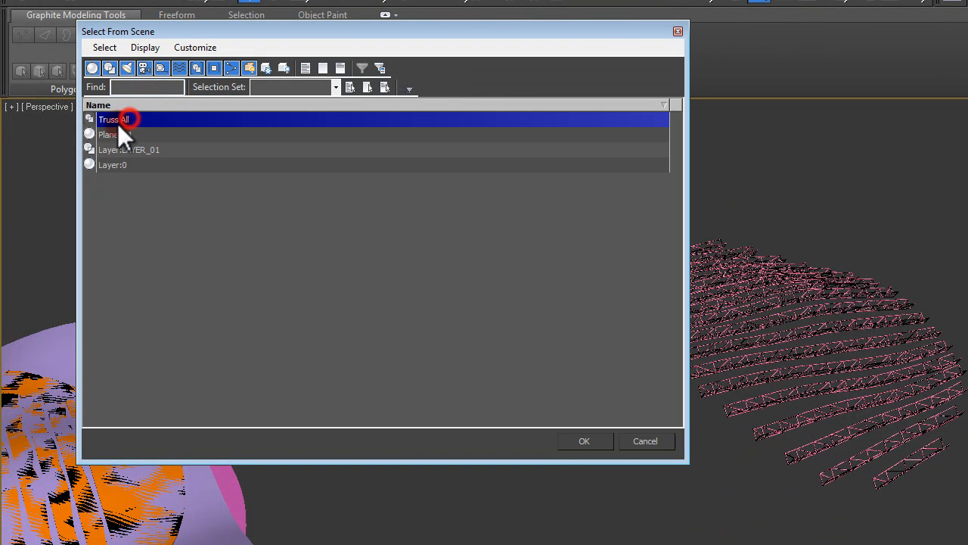
{"action": "left_click", "coordinate": [591, 441]}
{"action": "mouse_move", "coordinate": [729, 413]}
{"action": "middle_mouse_down"}
{"action": "mouse_move", "coordinate": [756, 398]}
{"action": "mouse_move", "coordinate": [666, 376]}
{"action": "mouse_move", "coordinate": [708, 371]}
{"action": "middle_mouse_up"}
{"action": "scroll", "coordinate": [756, 398], "scroll_direction": "down", "scroll_amount": 3}
{"action": "left_click", "coordinate": [316, 49]}
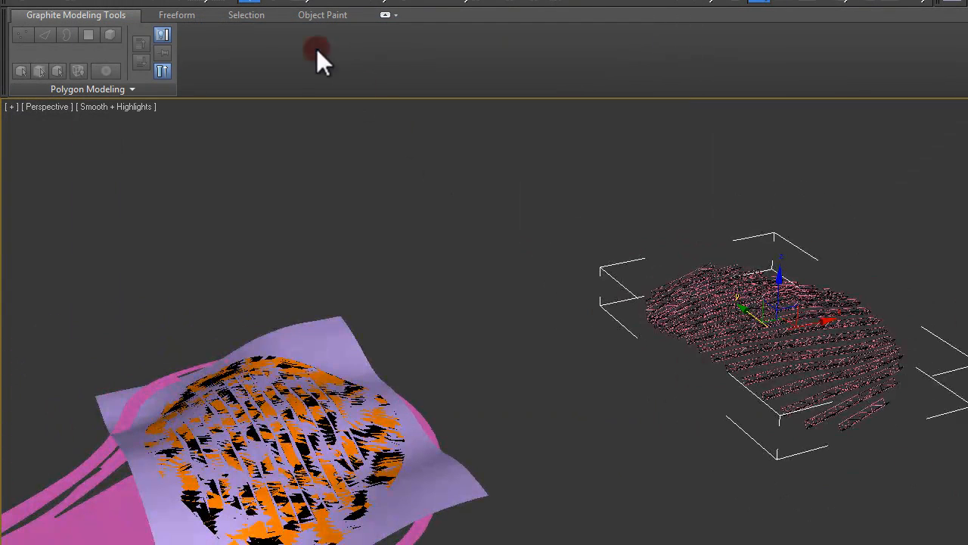
{"action": "right_click", "coordinate": [252, 2]}
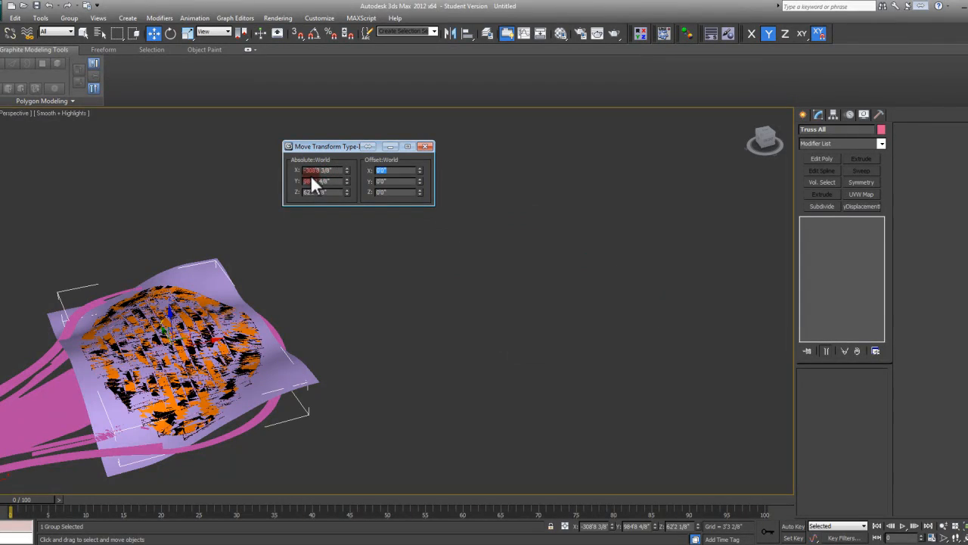
- Lower the Truss All group along the Z axis beneath the orange roof surface, to about Z 55'0 1/8"
{"action": "middle_click_drag", "start_coordinate": [282, 318], "coordinate": [432, 251]}
{"action": "scroll", "coordinate": [369, 262], "scroll_direction": "up", "scroll_amount": 5}
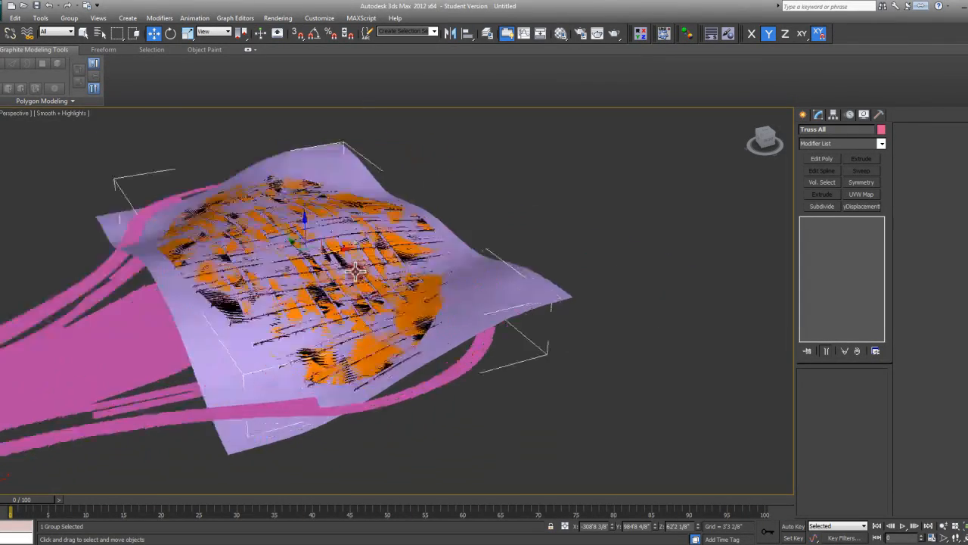
{"action": "middle_click_drag", "start_coordinate": [363, 272], "coordinate": [577, 240], "text": "alt"}
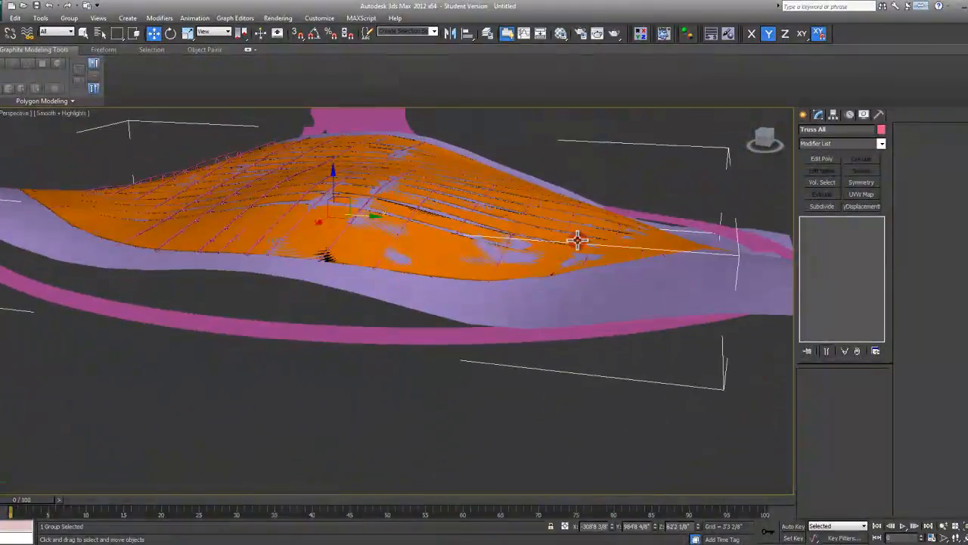
{"action": "scroll", "coordinate": [346, 242], "scroll_direction": "up", "scroll_amount": 5}
{"action": "middle_click_drag", "start_coordinate": [341, 243], "coordinate": [444, 249]}
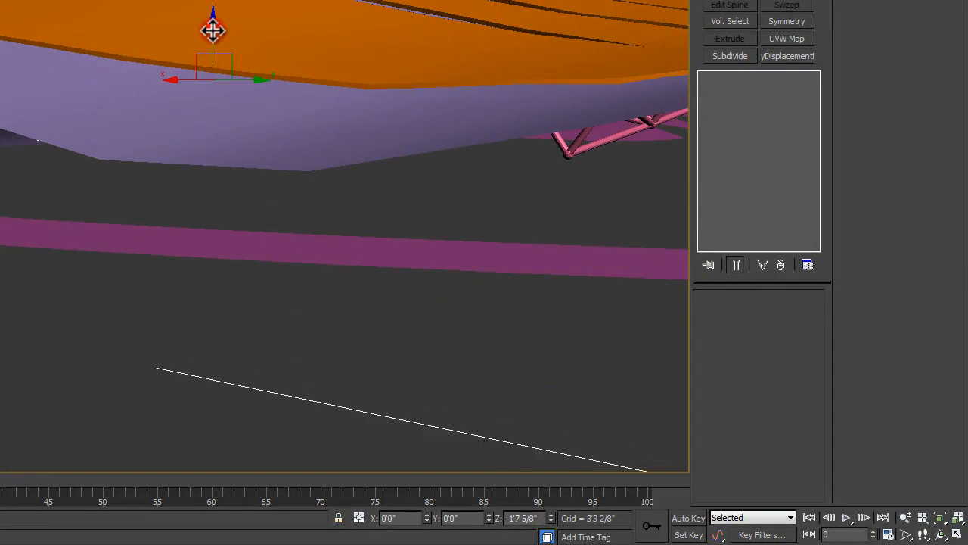
{"action": "middle_click_drag", "start_coordinate": [185, 34], "coordinate": [305, 97], "text": "alt"}
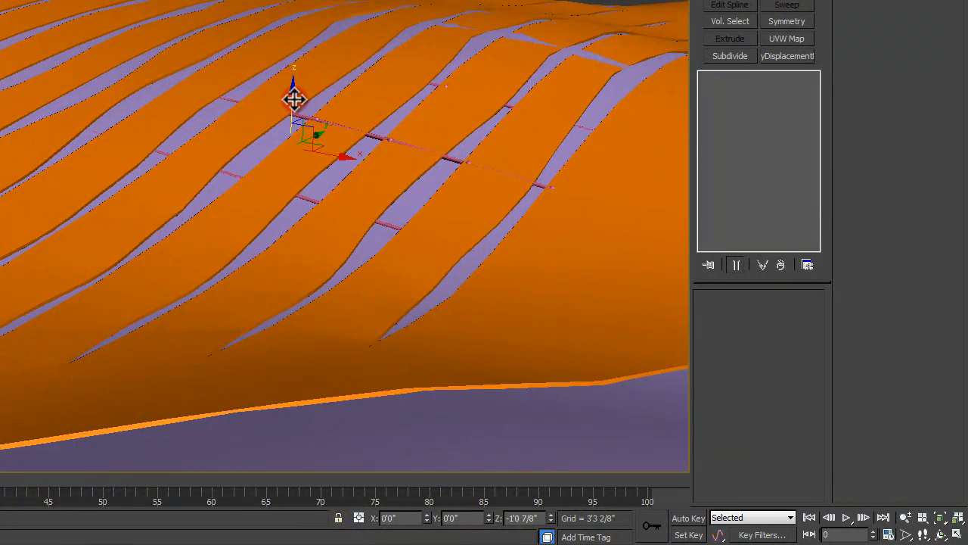
{"action": "left_click_drag", "start_coordinate": [302, 103], "coordinate": [309, 113]}
- Check the Truss All group's alignment with the roof in a top wireframe view
{"action": "middle_click_drag", "start_coordinate": [26, 184], "coordinate": [381, 300], "text": "alt"}
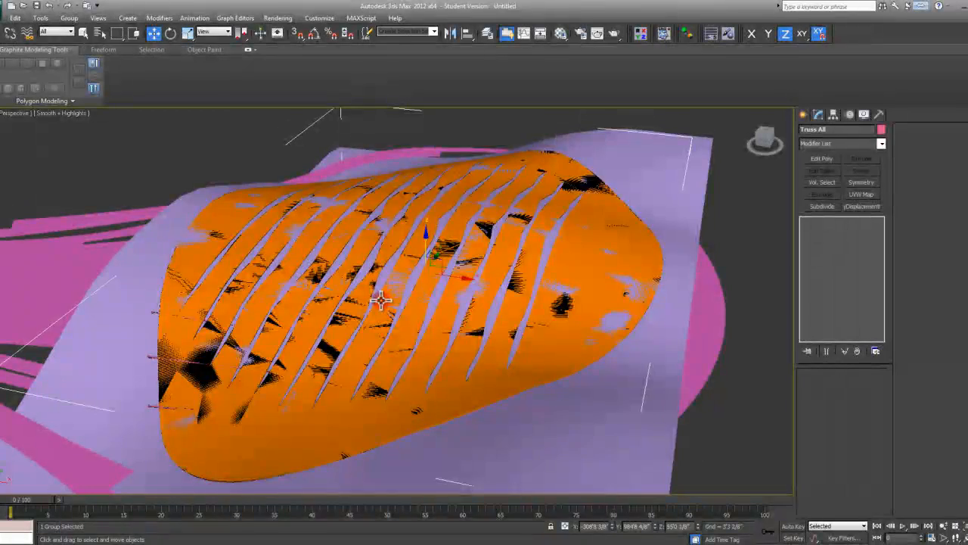
{"action": "key", "text": "t"}
{"action": "key", "text": "F3"}
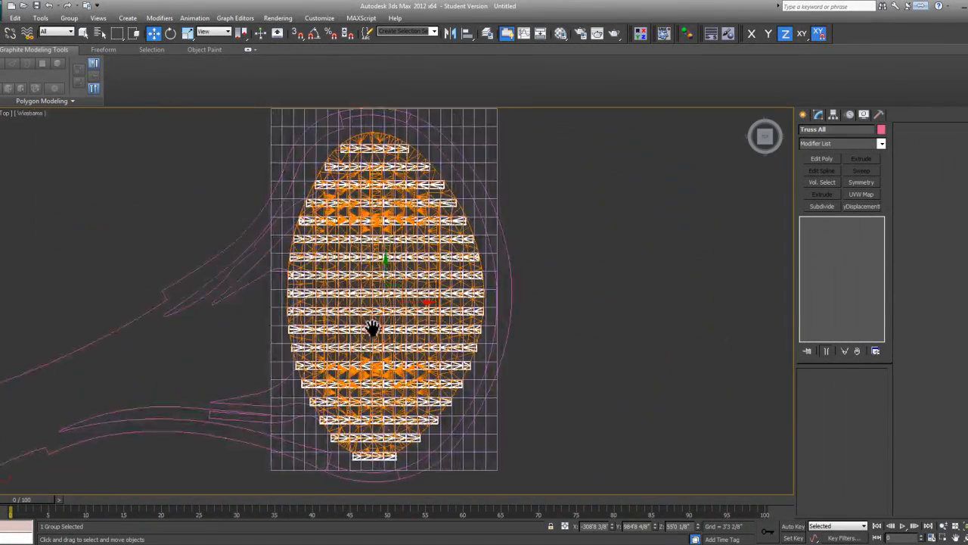
- Examine how the ends of the Truss All trusses meet the roof outline at both the lower and upper tips
{"action": "scroll", "coordinate": [441, 332], "scroll_direction": "up", "scroll_amount": 3}
{"action": "middle_click_drag", "start_coordinate": [402, 346], "coordinate": [491, 209]}
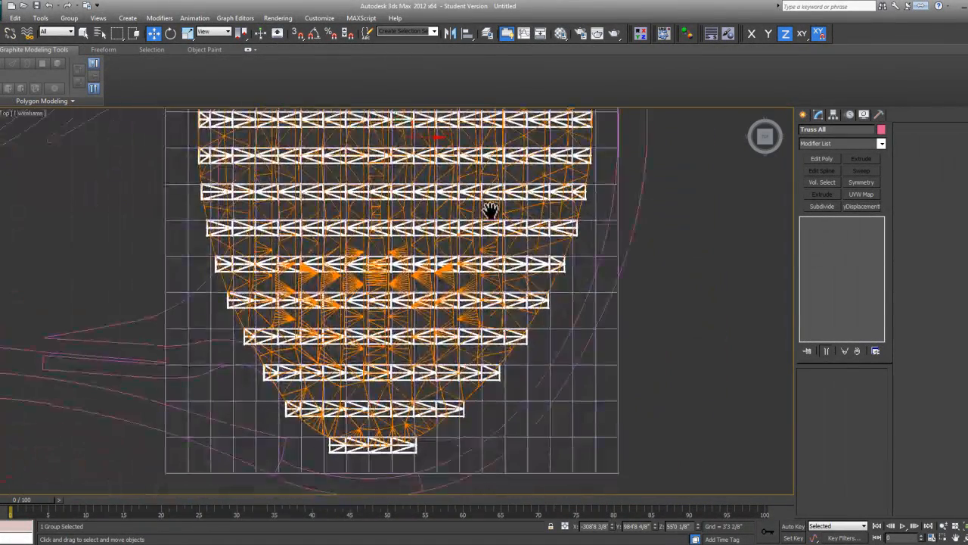
{"action": "middle_click_drag", "start_coordinate": [409, 409], "coordinate": [422, 415]}
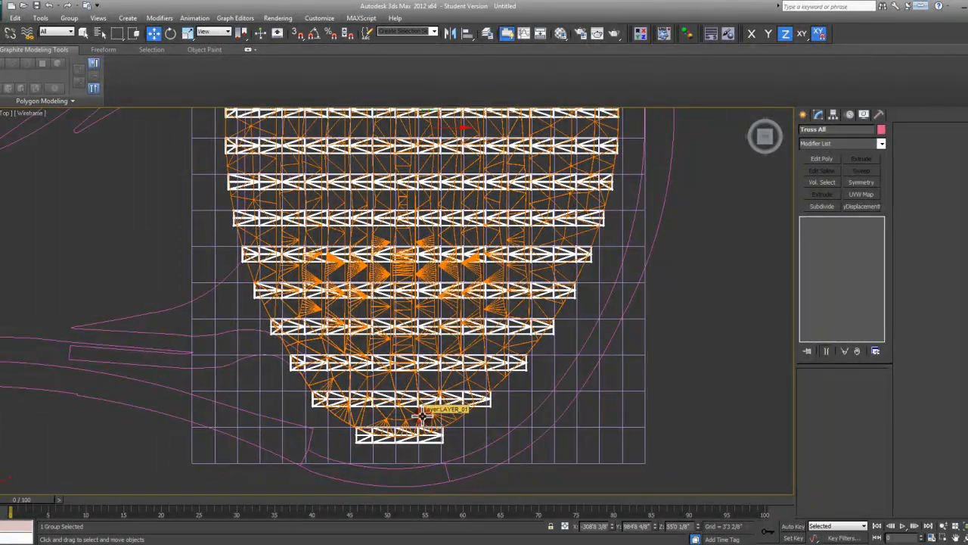
{"action": "middle_click_drag", "start_coordinate": [470, 277], "coordinate": [468, 405]}
{"action": "middle_click_drag", "start_coordinate": [465, 190], "coordinate": [453, 378]}
{"action": "scroll", "coordinate": [444, 146], "scroll_direction": "down", "scroll_amount": 2}
{"action": "middle_click_drag", "start_coordinate": [435, 139], "coordinate": [426, 181]}
{"action": "scroll", "coordinate": [426, 182], "scroll_direction": "up", "scroll_amount": 3}
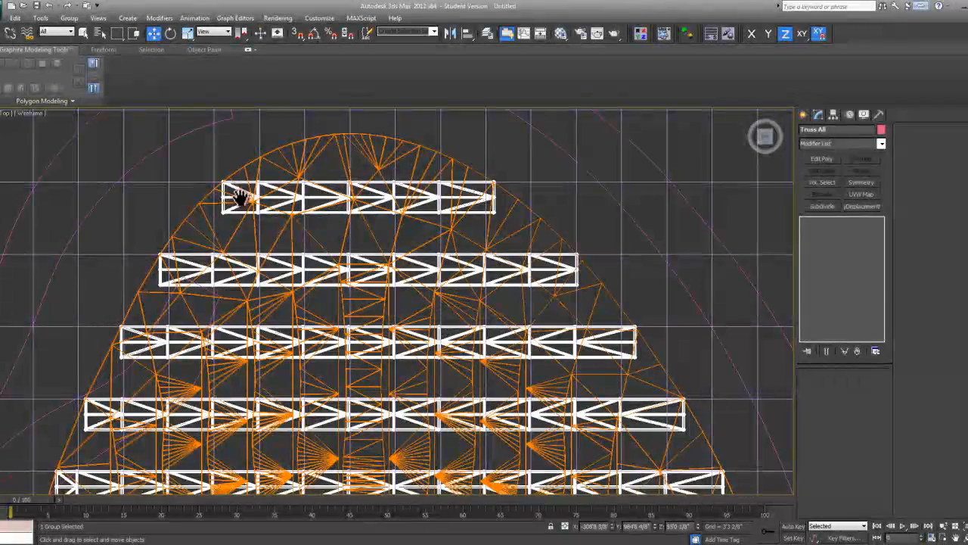
{"action": "middle_click_drag", "start_coordinate": [240, 197], "coordinate": [248, 209]}
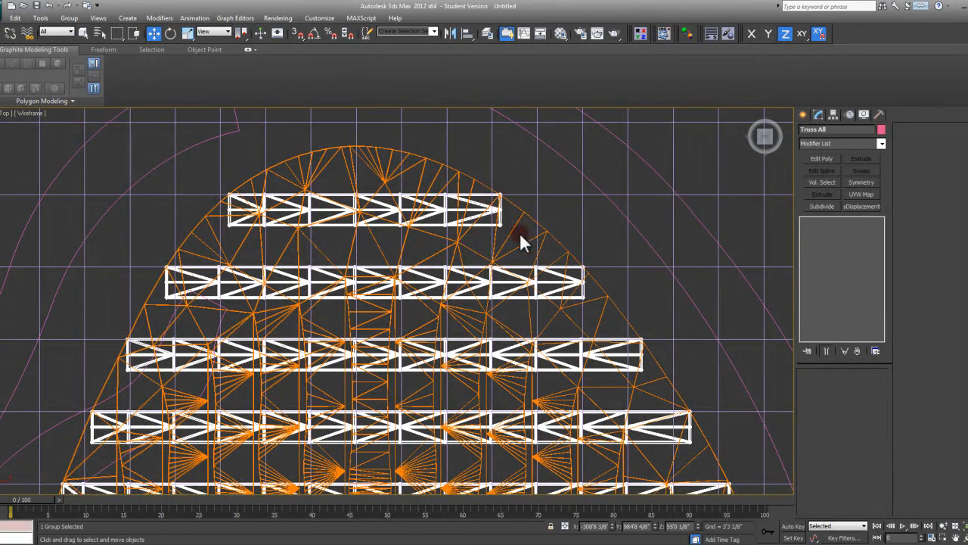
{"action": "scroll", "coordinate": [501, 198], "scroll_direction": "up", "scroll_amount": 2}
{"action": "middle_click_drag", "start_coordinate": [468, 237], "coordinate": [535, 236]}
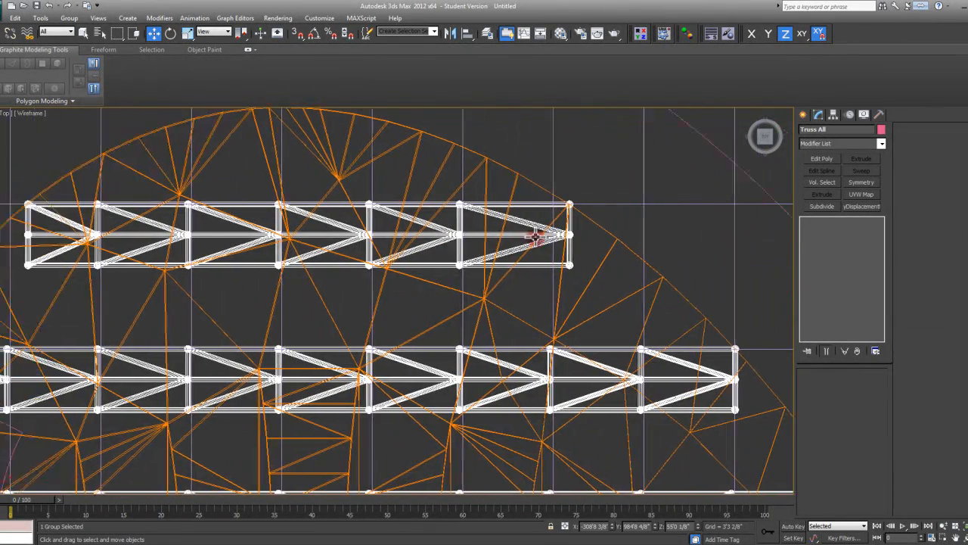
{"action": "scroll", "coordinate": [537, 333], "scroll_direction": "down", "scroll_amount": 4}
{"action": "scroll", "coordinate": [537, 332], "scroll_direction": "up", "scroll_amount": 5}
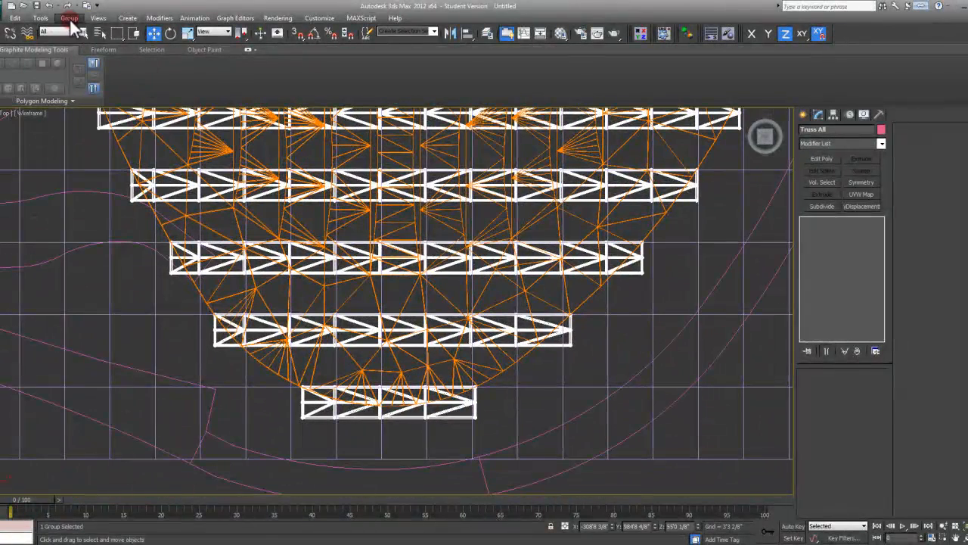
- Open the Truss All group and delete the short truss closest to the roof's lower tip
{"action": "left_click", "coordinate": [81, 59]}
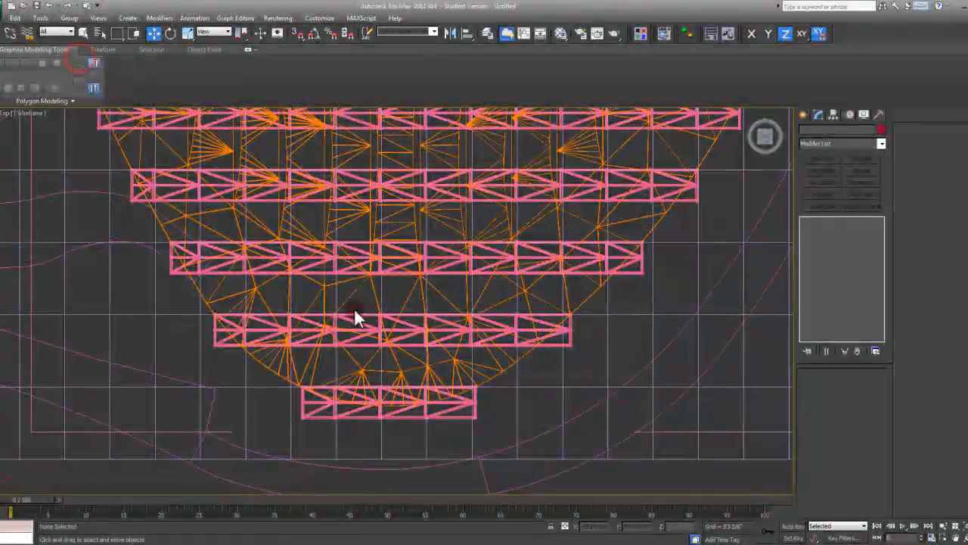
{"action": "scroll", "coordinate": [446, 321], "scroll_direction": "up", "scroll_amount": 4}
{"action": "middle_click_drag", "start_coordinate": [378, 286], "coordinate": [467, 318]}
{"action": "scroll", "coordinate": [452, 315], "scroll_direction": "down", "scroll_amount": 4}
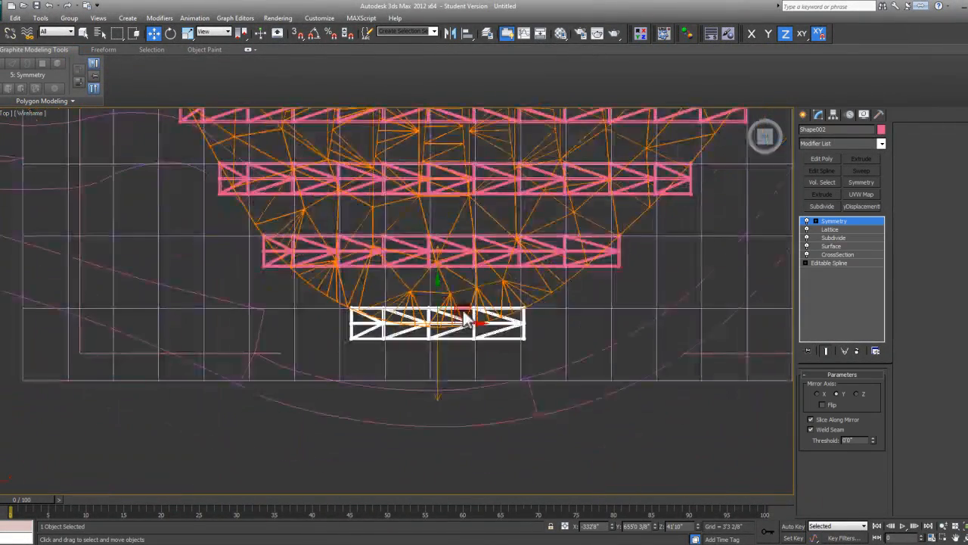
{"action": "middle_click_drag", "start_coordinate": [486, 285], "coordinate": [539, 325]}
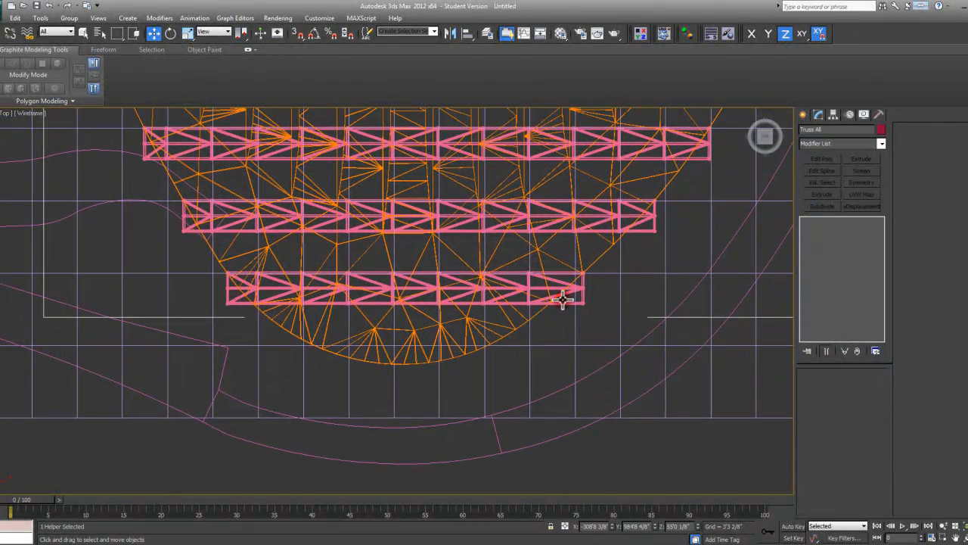
- Select the truss now nearest the roof's lower tip and go to its Editable Spline level
{"action": "scroll", "coordinate": [531, 289], "scroll_direction": "up", "scroll_amount": 3}
{"action": "middle_click_drag", "start_coordinate": [532, 289], "coordinate": [554, 289]}
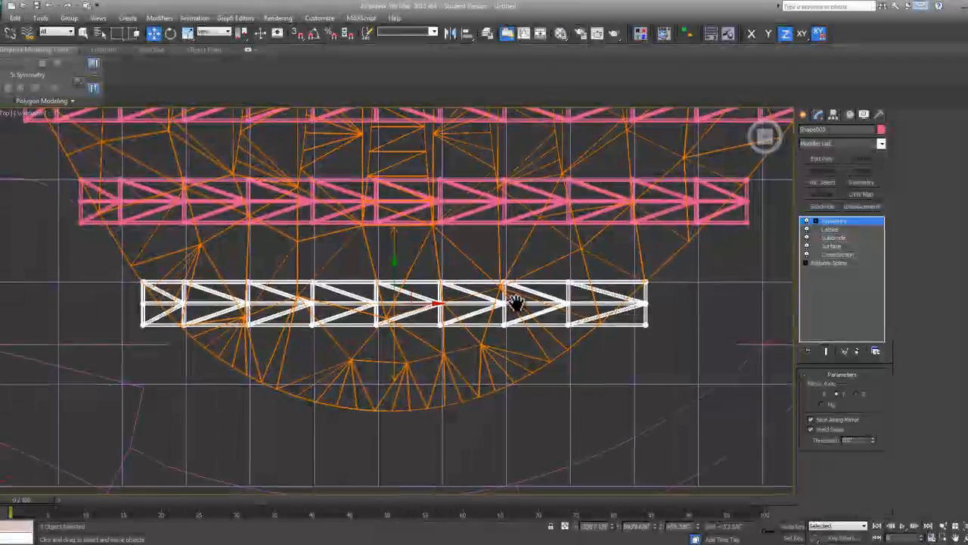
{"action": "left_click", "coordinate": [835, 265]}
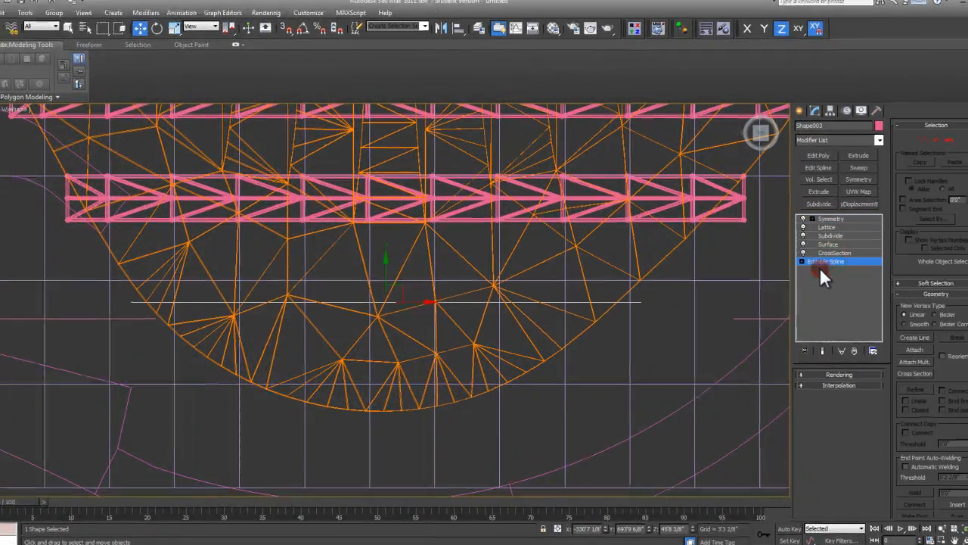
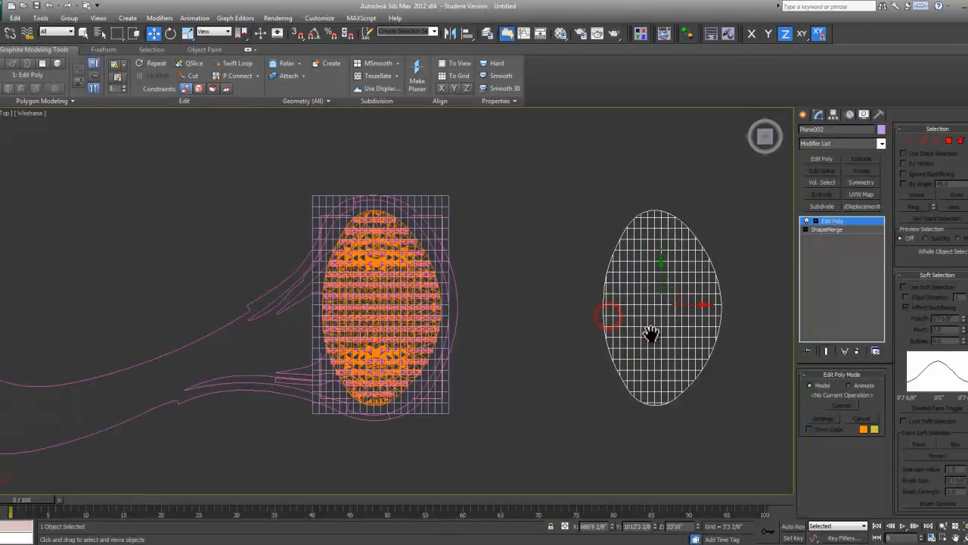
- Bring up numeric move entry for the elliptical grid plane and change the plane's object color to red
{"action": "right_click", "coordinate": [155, 35]}
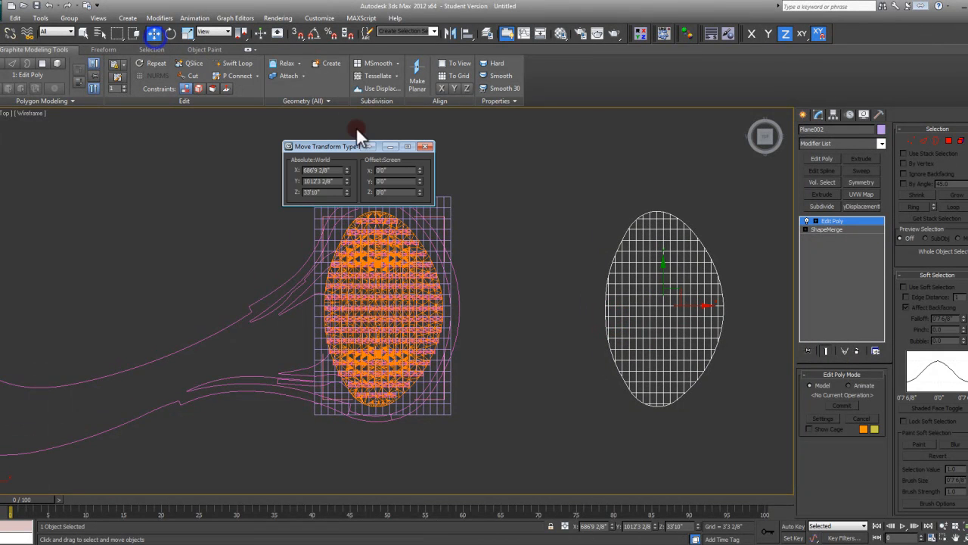
{"action": "left_click", "coordinate": [881, 130]}
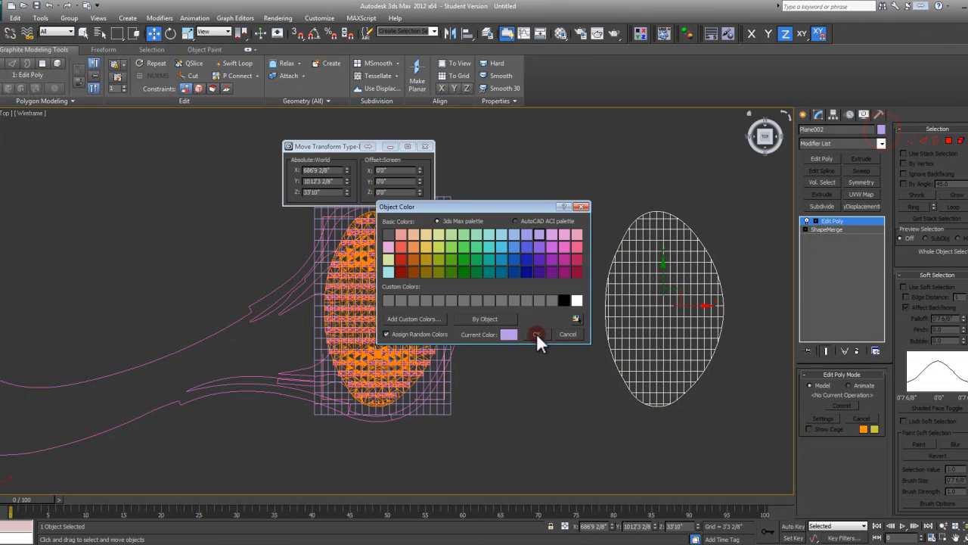
{"action": "left_click", "coordinate": [400, 258]}
{"action": "left_click", "coordinate": [534, 336]}
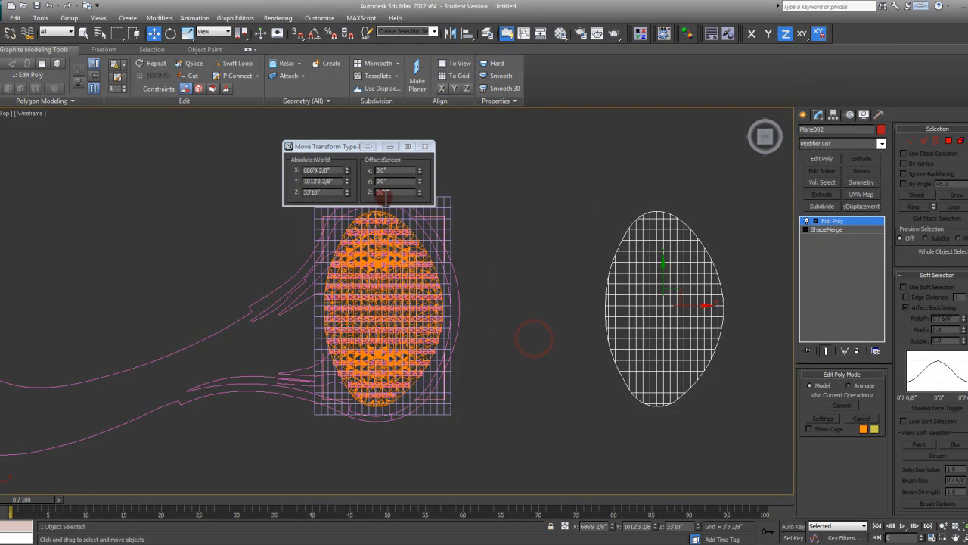
- Offset the red elliptical grid plane by -1000' along X so it lies over the roof and trusses
{"action": "left_click", "coordinate": [404, 170]}
{"action": "type", "text": "-1000"}
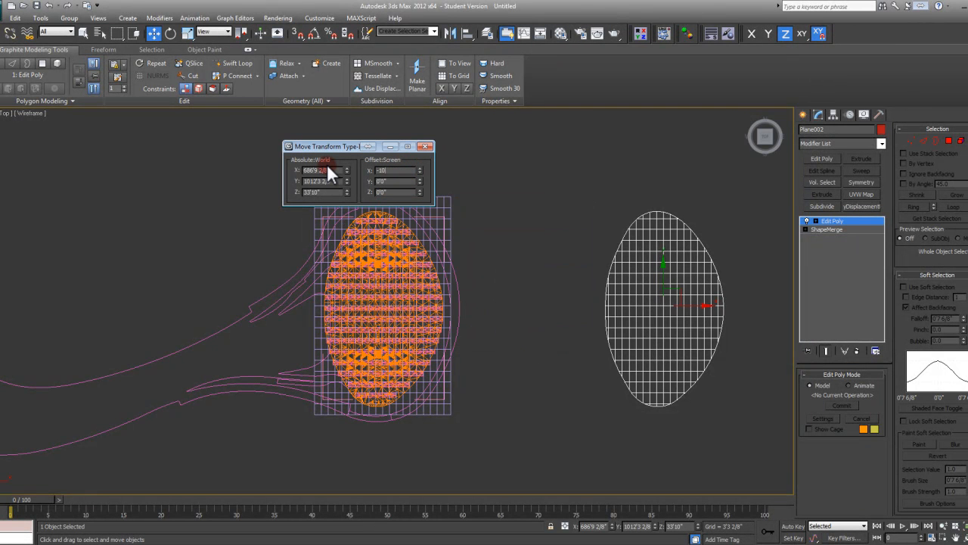
{"action": "key", "text": "Return"}
{"action": "left_click", "coordinate": [371, 171]}
{"action": "left_click", "coordinate": [426, 146]}
- Deselect the grid plane and compare the truss ends on both sides with the roof outline
{"action": "scroll", "coordinate": [329, 331], "scroll_direction": "up", "scroll_amount": 6}
{"action": "middle_click_drag", "start_coordinate": [391, 347], "coordinate": [360, 344]}
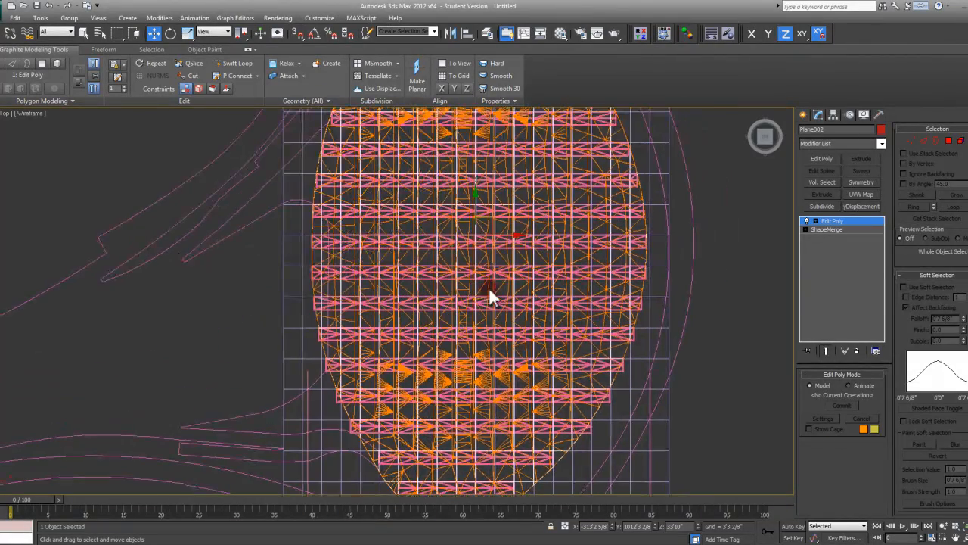
{"action": "left_click", "coordinate": [737, 315]}
{"action": "scroll", "coordinate": [590, 296], "scroll_direction": "up", "scroll_amount": 2}
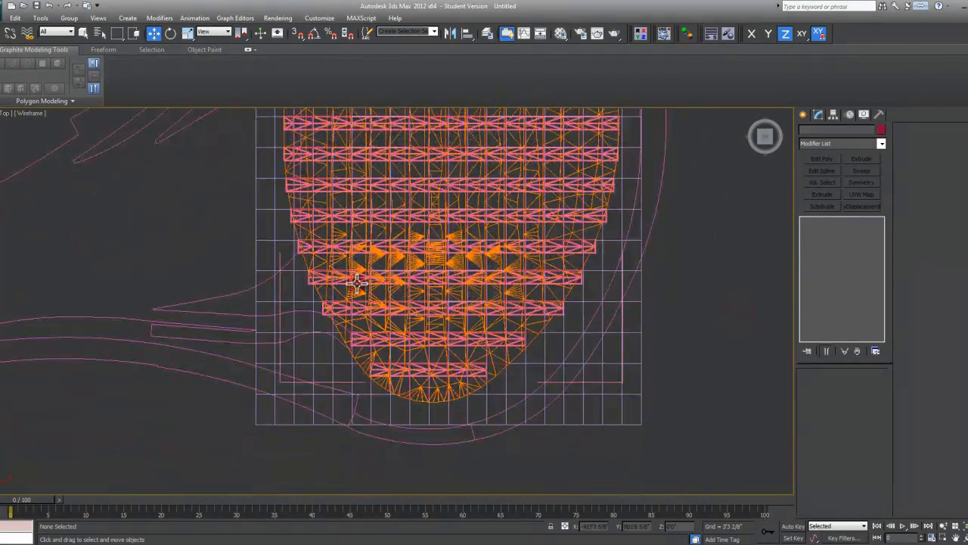
{"action": "scroll", "coordinate": [310, 296], "scroll_direction": "up", "scroll_amount": 6}
{"action": "scroll", "coordinate": [270, 304], "scroll_direction": "up", "scroll_amount": 3}
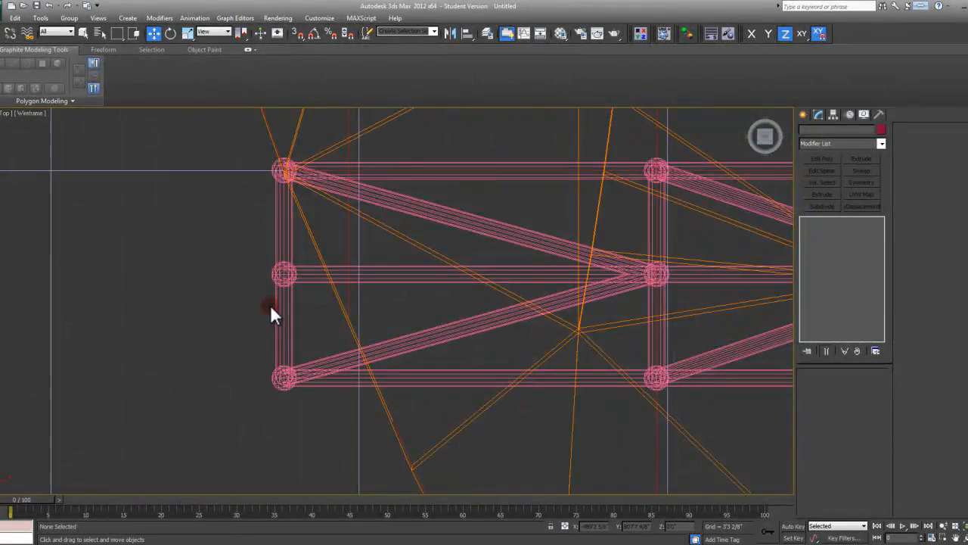
{"action": "scroll", "coordinate": [270, 304], "scroll_direction": "down", "scroll_amount": 6}
{"action": "scroll", "coordinate": [279, 298], "scroll_direction": "up", "scroll_amount": 4}
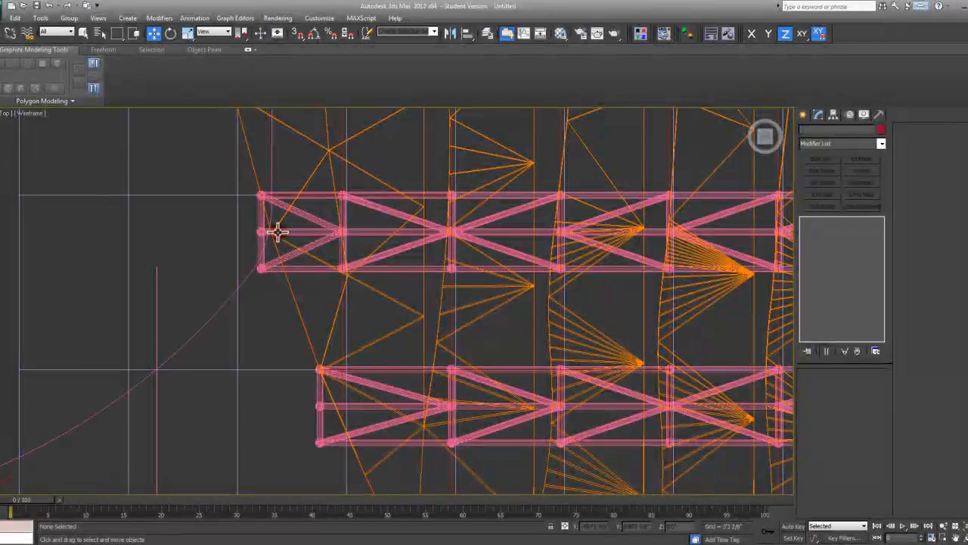
{"action": "scroll", "coordinate": [298, 209], "scroll_direction": "down", "scroll_amount": 6}
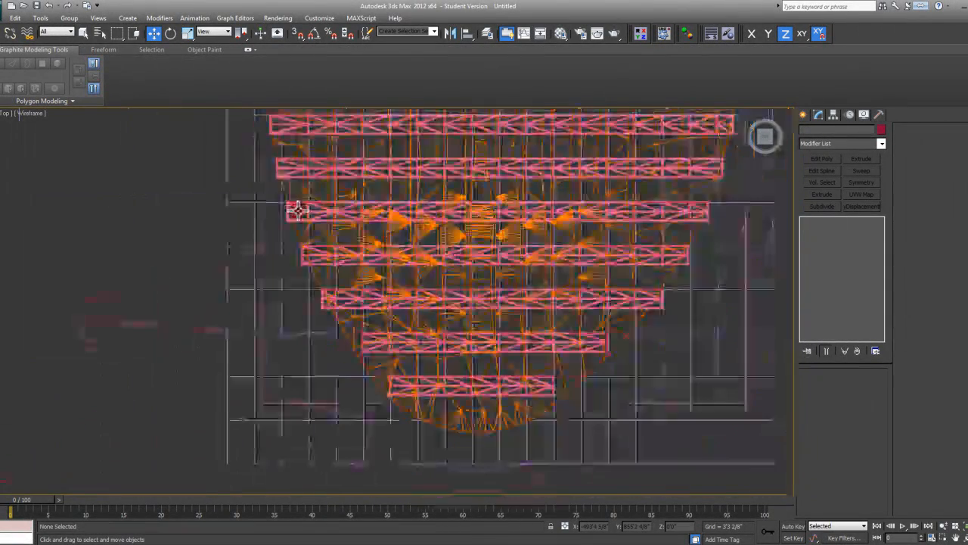
{"action": "scroll", "coordinate": [367, 288], "scroll_direction": "up", "scroll_amount": 2}
{"action": "scroll", "coordinate": [590, 257], "scroll_direction": "up", "scroll_amount": 5}
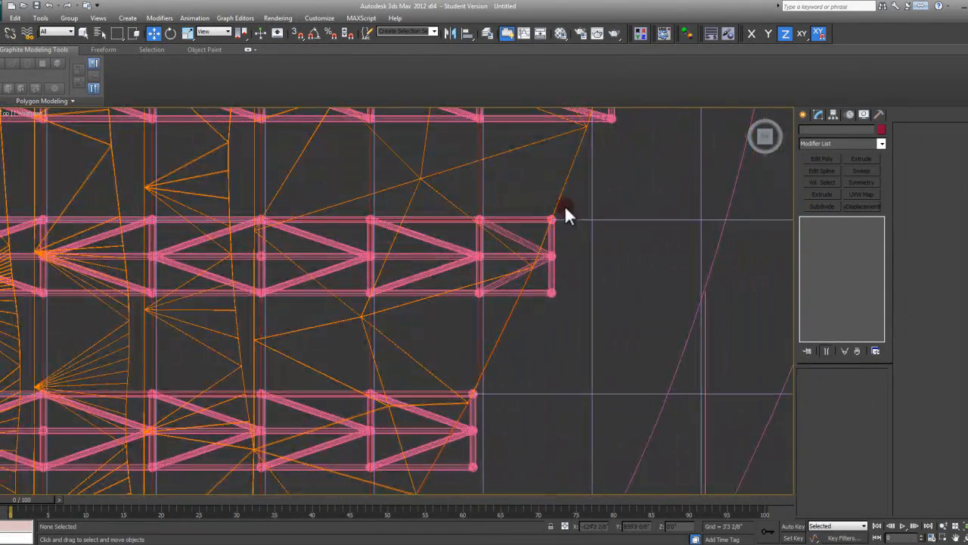
{"action": "scroll", "coordinate": [545, 257], "scroll_direction": "down", "scroll_amount": 5}
{"action": "scroll", "coordinate": [529, 283], "scroll_direction": "down", "scroll_amount": 3}
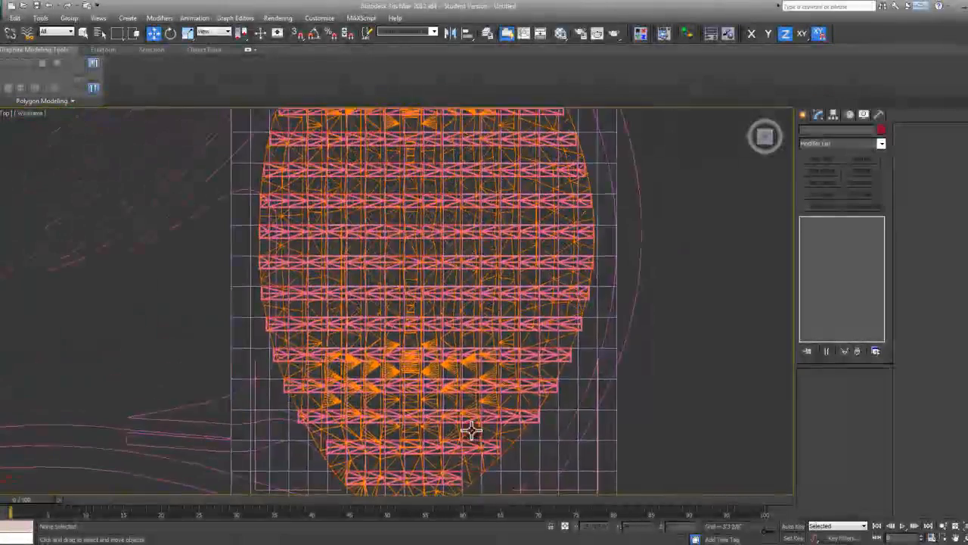
- Inspect a truss end close up against the grid plane's lines, highlighting the plane by selecting it and clearing the selection
{"action": "scroll", "coordinate": [447, 151], "scroll_direction": "up", "scroll_amount": 5}
{"action": "scroll", "coordinate": [404, 145], "scroll_direction": "down", "scroll_amount": 5}
{"action": "scroll", "coordinate": [428, 209], "scroll_direction": "down", "scroll_amount": 4}
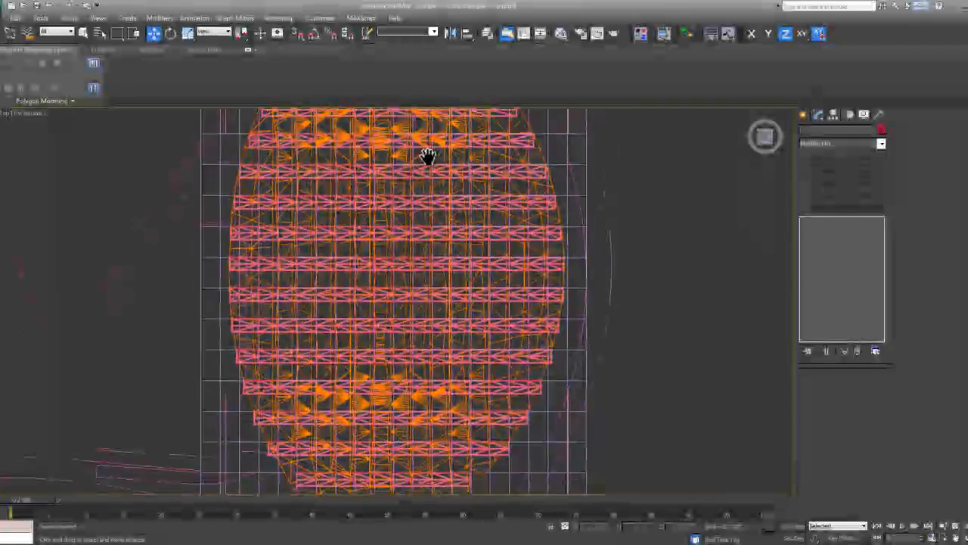
{"action": "scroll", "coordinate": [311, 303], "scroll_direction": "up", "scroll_amount": 10}
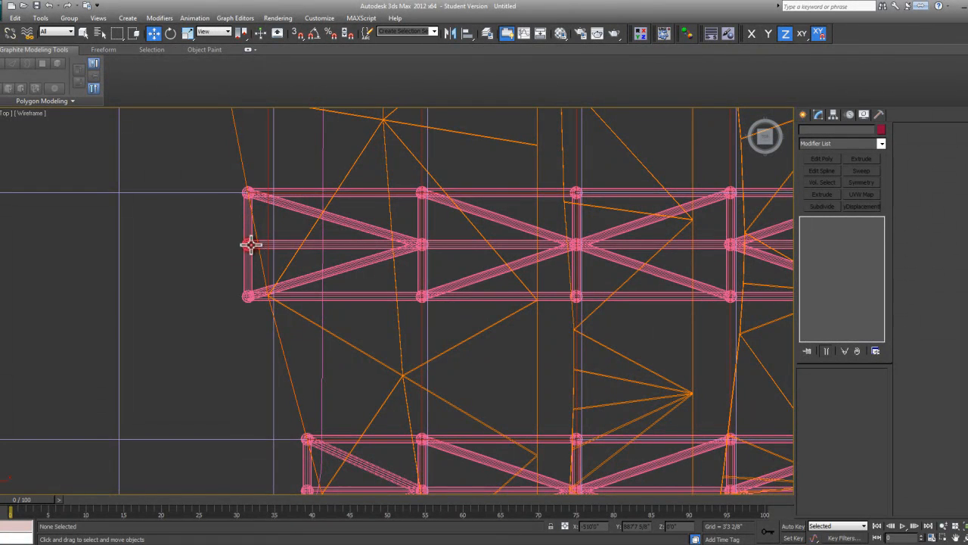
{"action": "middle_click_drag", "start_coordinate": [267, 265], "coordinate": [315, 324]}
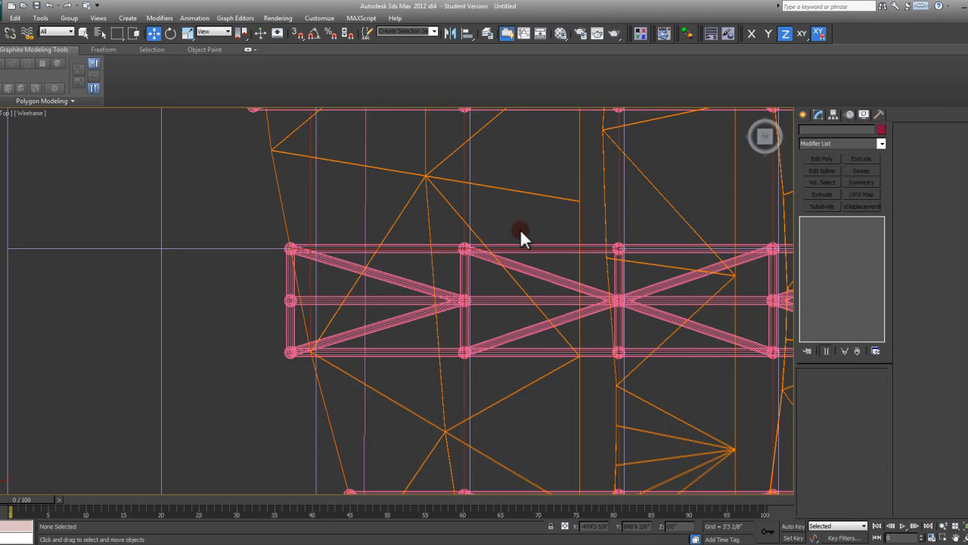
{"action": "middle_click_drag", "start_coordinate": [521, 230], "coordinate": [507, 245]}
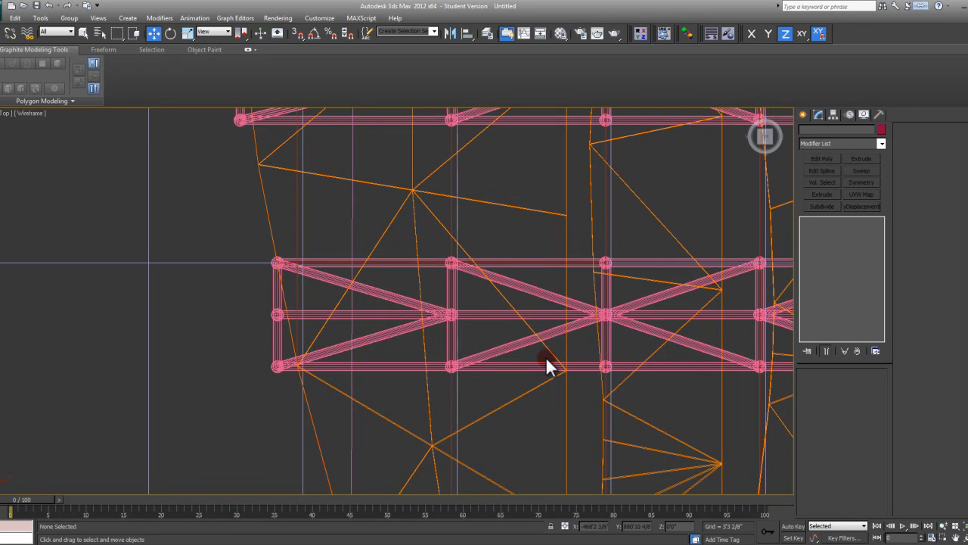
{"action": "middle_click_drag", "start_coordinate": [547, 292], "coordinate": [535, 295]}
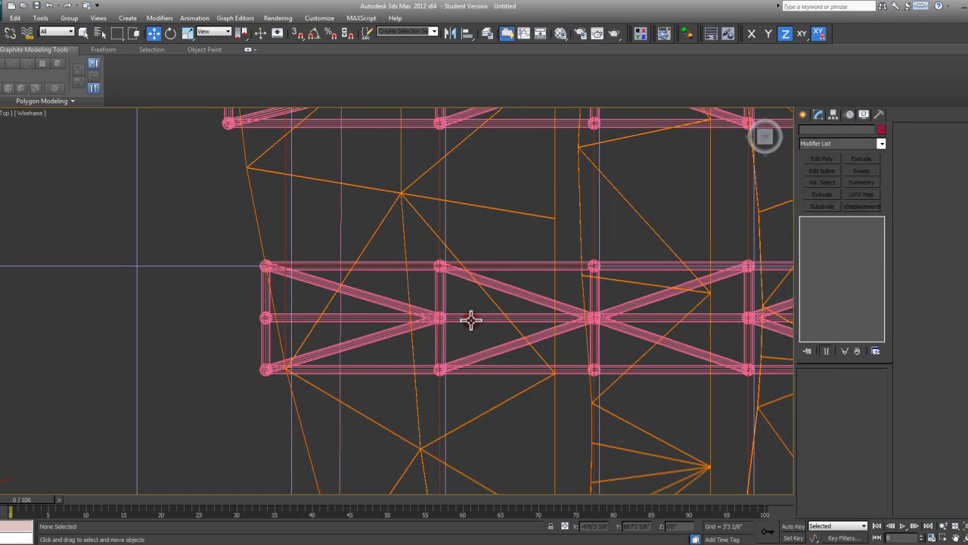
{"action": "left_click", "coordinate": [286, 246]}
{"action": "scroll", "coordinate": [310, 249], "scroll_direction": "down", "scroll_amount": 4}
{"action": "middle_click_drag", "start_coordinate": [281, 259], "coordinate": [378, 270]}
{"action": "scroll", "coordinate": [378, 270], "scroll_direction": "up", "scroll_amount": 5}
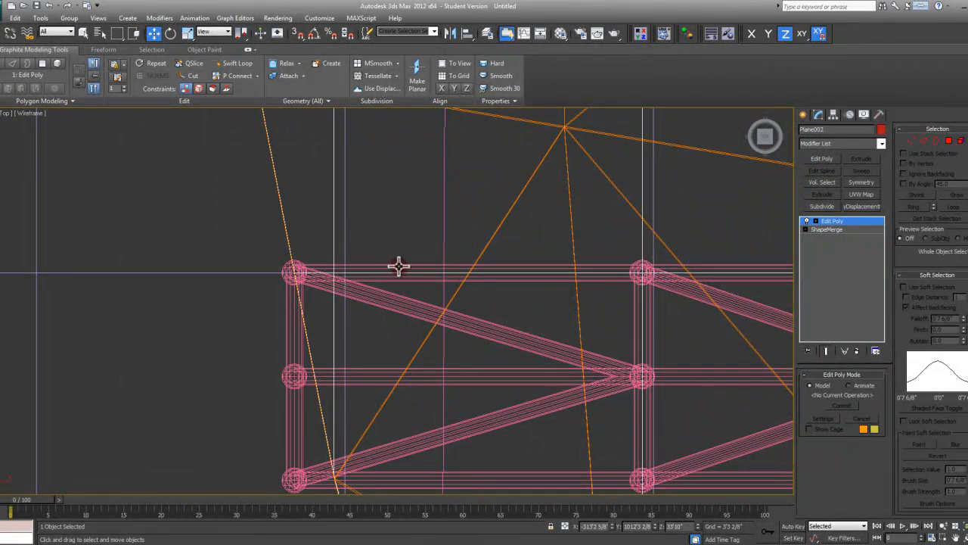
{"action": "left_click", "coordinate": [367, 248]}
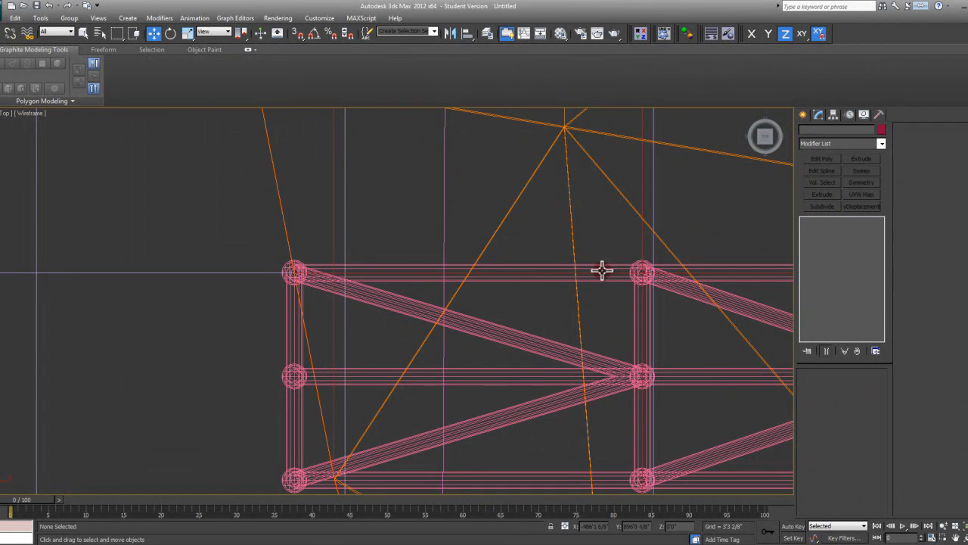
{"action": "middle_click_drag", "start_coordinate": [602, 270], "coordinate": [611, 235]}
{"action": "scroll", "coordinate": [590, 234], "scroll_direction": "down", "scroll_amount": 1}
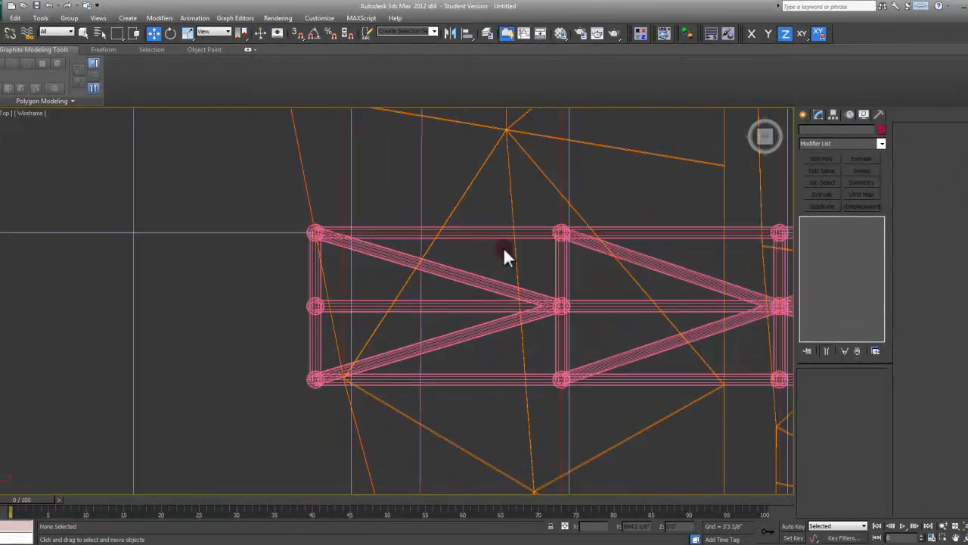
- Select the inspected truss and move it up along Y, toward centering its depth on the grid line
{"action": "left_click", "coordinate": [494, 290]}
{"action": "scroll", "coordinate": [503, 287], "scroll_direction": "down", "scroll_amount": 1}
{"action": "middle_click_drag", "start_coordinate": [537, 289], "coordinate": [314, 286]}
{"action": "scroll", "coordinate": [466, 296], "scroll_direction": "down", "scroll_amount": 2}
{"action": "middle_click_drag", "start_coordinate": [609, 306], "coordinate": [478, 296]}
{"action": "scroll", "coordinate": [454, 280], "scroll_direction": "down", "scroll_amount": 3}
{"action": "scroll", "coordinate": [447, 261], "scroll_direction": "up", "scroll_amount": 5}
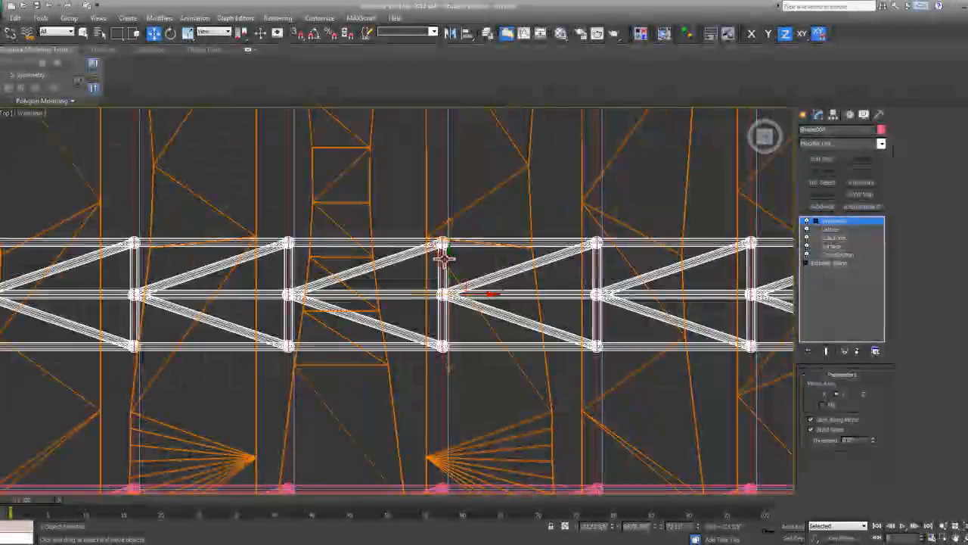
{"action": "left_click_drag", "start_coordinate": [444, 256], "coordinate": [449, 227]}
- Fine-tune the selected truss along Y so its middle chord sits on the grid line, at about Y 892'3 3/8"
{"action": "scroll", "coordinate": [471, 270], "scroll_direction": "down", "scroll_amount": 3}
{"action": "scroll", "coordinate": [465, 278], "scroll_direction": "up", "scroll_amount": 1}
{"action": "middle_click_drag", "start_coordinate": [458, 271], "coordinate": [444, 277]}
{"action": "scroll", "coordinate": [437, 276], "scroll_direction": "up", "scroll_amount": 2}
{"action": "left_click_drag", "start_coordinate": [428, 273], "coordinate": [433, 251]}
{"action": "scroll", "coordinate": [433, 252], "scroll_direction": "down", "scroll_amount": 2}
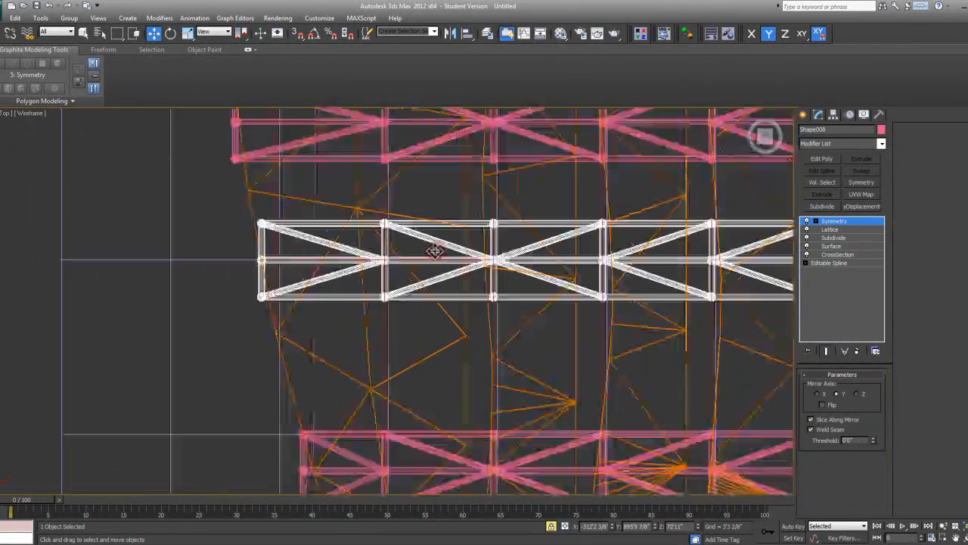
{"action": "middle_click_drag", "start_coordinate": [479, 257], "coordinate": [452, 273]}
{"action": "scroll", "coordinate": [451, 274], "scroll_direction": "down", "scroll_amount": 5}
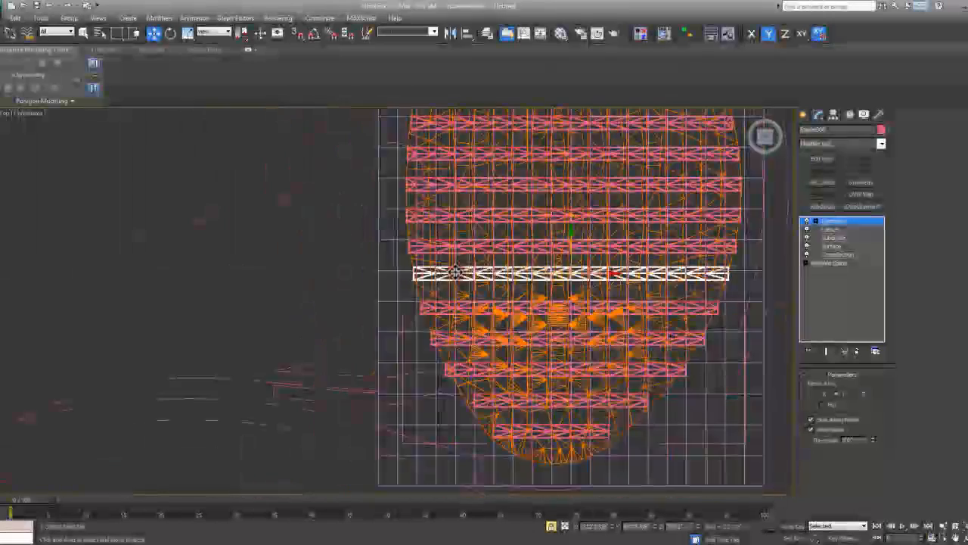
{"action": "scroll", "coordinate": [492, 232], "scroll_direction": "up", "scroll_amount": 1}
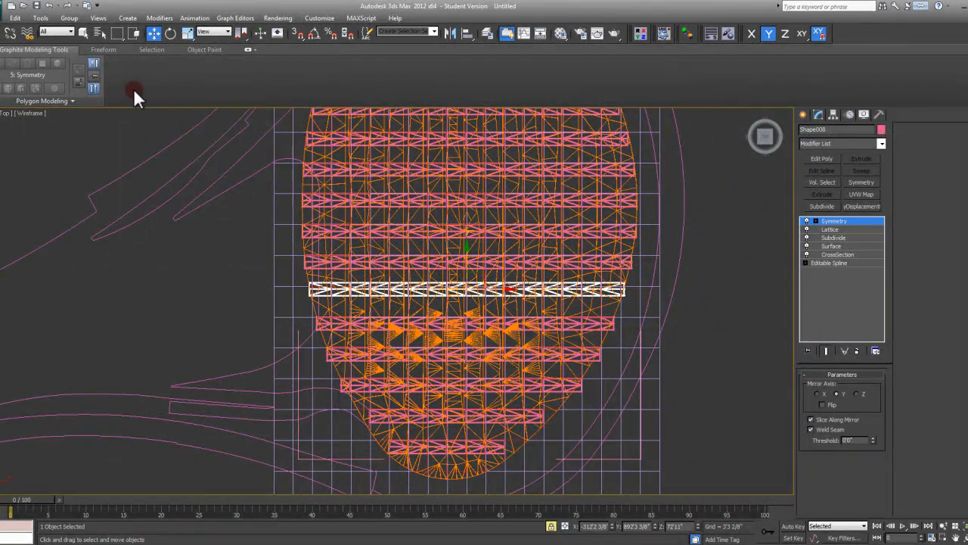
- Close the open truss group so that all trusses are selected together as Truss All
{"action": "left_click", "coordinate": [69, 17]}
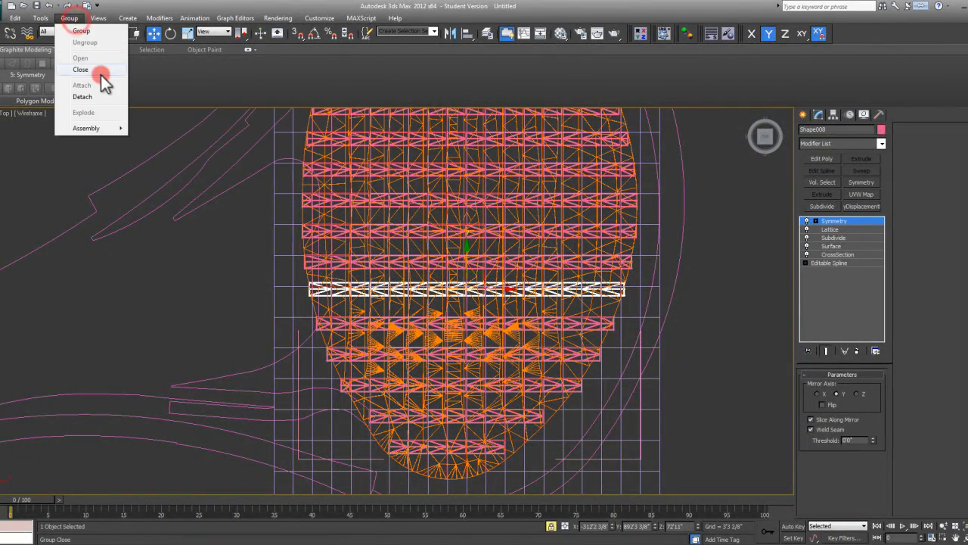
{"action": "left_click", "coordinate": [99, 76]}
{"action": "scroll", "coordinate": [400, 249], "scroll_direction": "up", "scroll_amount": 3}
{"action": "middle_click_drag", "start_coordinate": [400, 250], "coordinate": [426, 258]}
{"action": "left_click", "coordinate": [67, 18]}
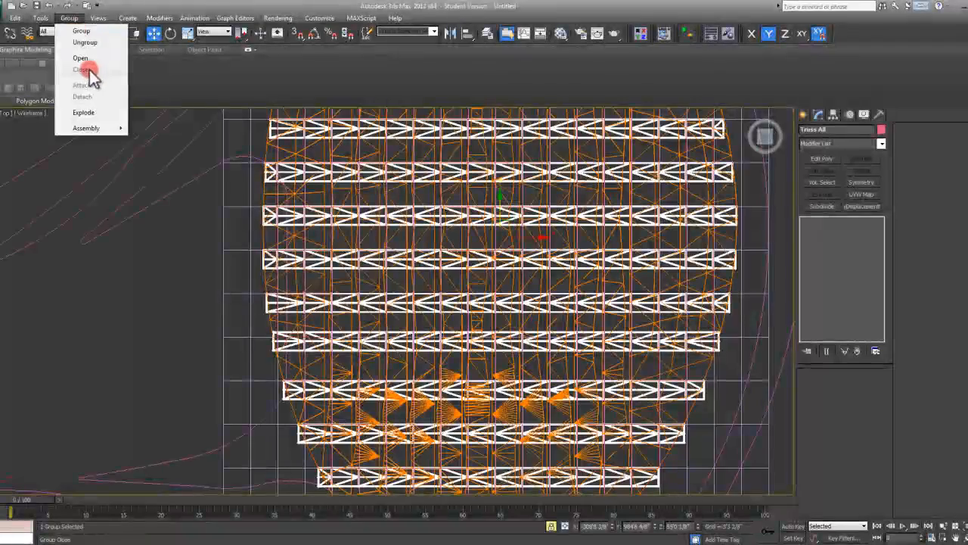
{"action": "left_click", "coordinate": [74, 20]}
- Move the Truss All group up along Y to about 992'7 6/8" so the trusses center on the grid lines
{"action": "scroll", "coordinate": [345, 216], "scroll_direction": "up", "scroll_amount": 3}
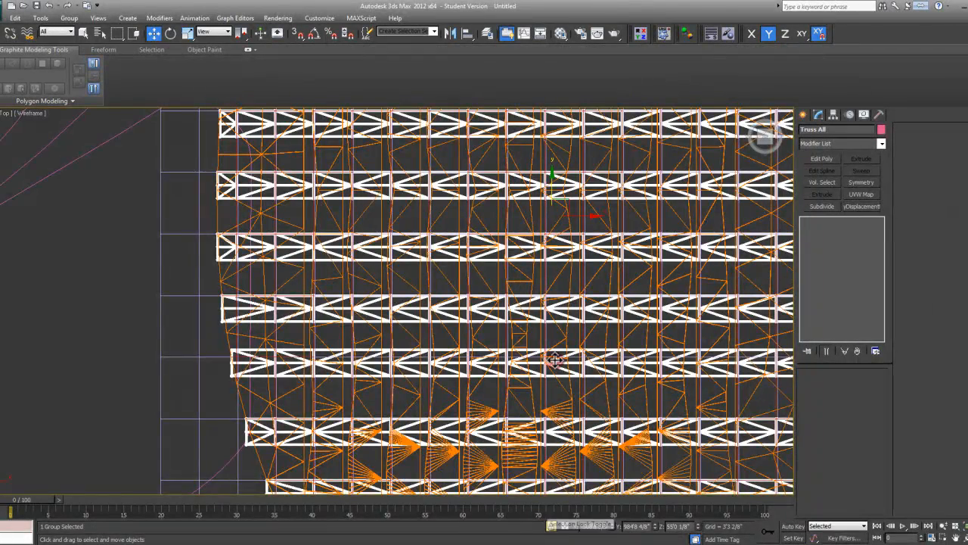
{"action": "scroll", "coordinate": [554, 361], "scroll_direction": "up", "scroll_amount": 10}
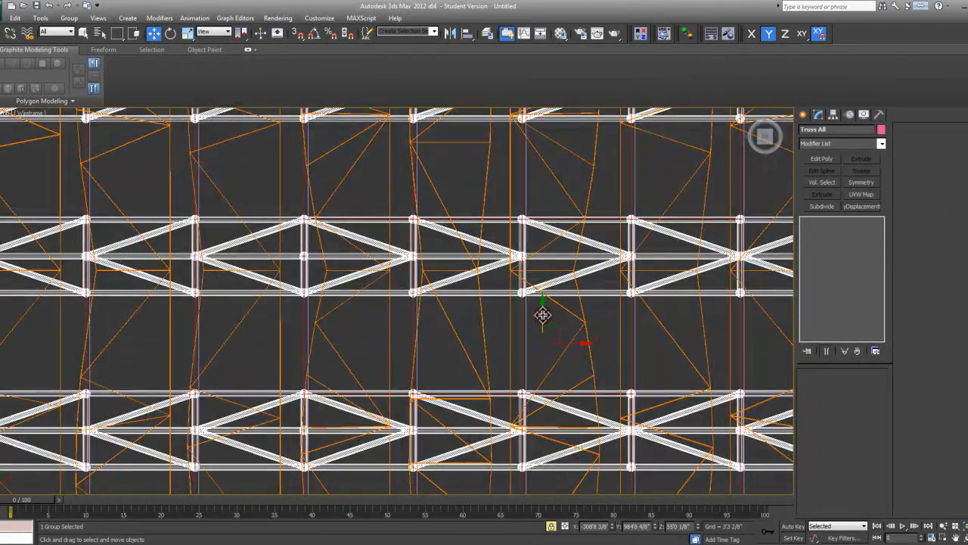
{"action": "scroll", "coordinate": [544, 303], "scroll_direction": "down", "scroll_amount": 8}
{"action": "scroll", "coordinate": [545, 282], "scroll_direction": "down", "scroll_amount": 3}
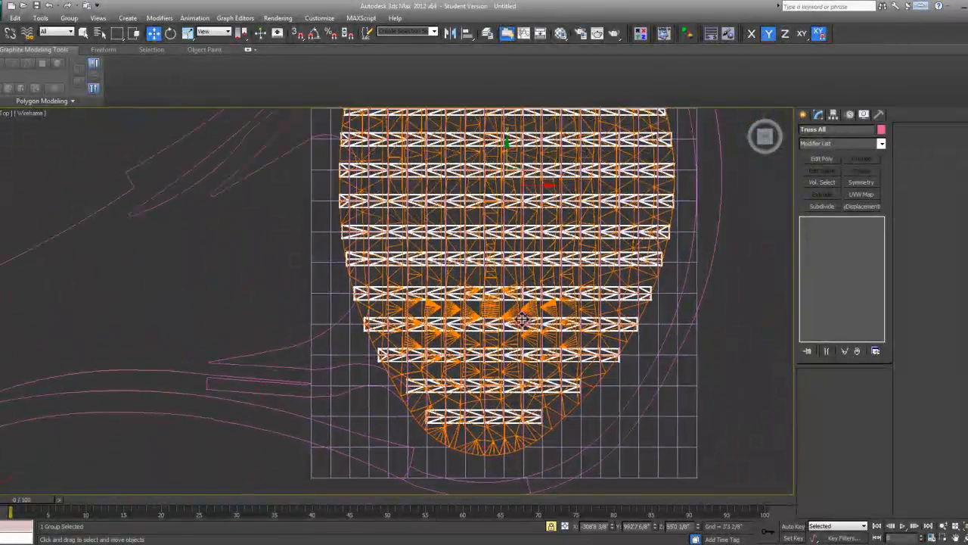
- With the model shaded, raise the Truss All group along Z to about 57'4 6/8", closer beneath the roof surface
{"action": "mouse_move", "coordinate": [503, 348]}
{"action": "middle_mouse_down", "text": "alt"}
{"action": "mouse_move", "coordinate": [539, 310]}
{"action": "mouse_move", "coordinate": [504, 335]}
{"action": "middle_mouse_up", "text": "alt"}
{"action": "key", "text": "F3"}
{"action": "scroll", "coordinate": [432, 242], "scroll_direction": "up", "scroll_amount": 5}
{"action": "scroll", "coordinate": [439, 272], "scroll_direction": "down", "scroll_amount": 2}
{"action": "middle_click_drag", "start_coordinate": [438, 272], "coordinate": [388, 313], "text": "alt"}
{"action": "scroll", "coordinate": [442, 277], "scroll_direction": "up", "scroll_amount": 2}
{"action": "mouse_move", "coordinate": [113, 214]}
{"action": "middle_mouse_down", "text": "alt"}
{"action": "mouse_move", "coordinate": [99, 186]}
{"action": "mouse_move", "coordinate": [111, 207]}
{"action": "middle_mouse_up", "text": "alt"}
{"action": "left_click_drag", "start_coordinate": [192, 156], "coordinate": [192, 150]}
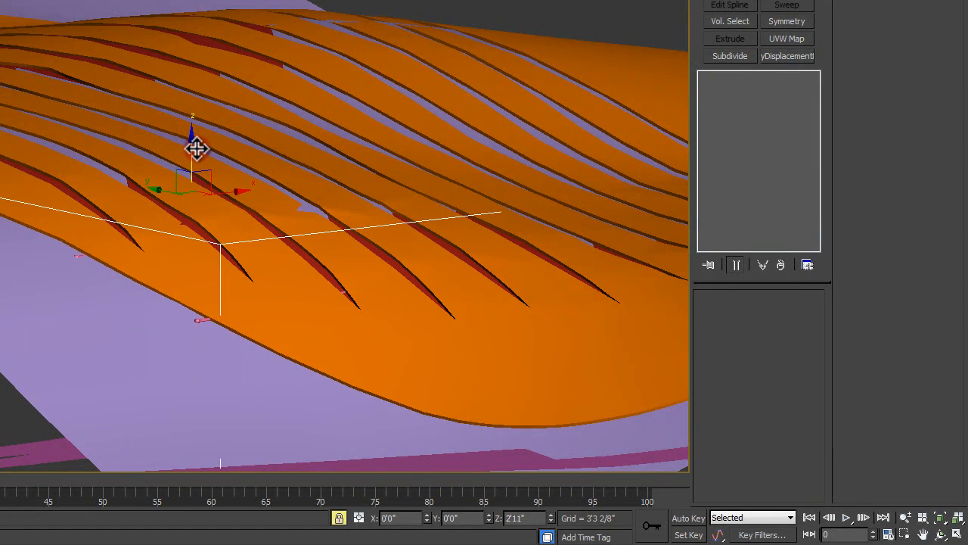
{"action": "middle_click_drag", "start_coordinate": [197, 150], "coordinate": [152, 125], "text": "alt"}
- Deselect the truss group and compare the truss ends with the roof outline and grid lines in the wireframe top view
{"action": "key", "text": "t"}
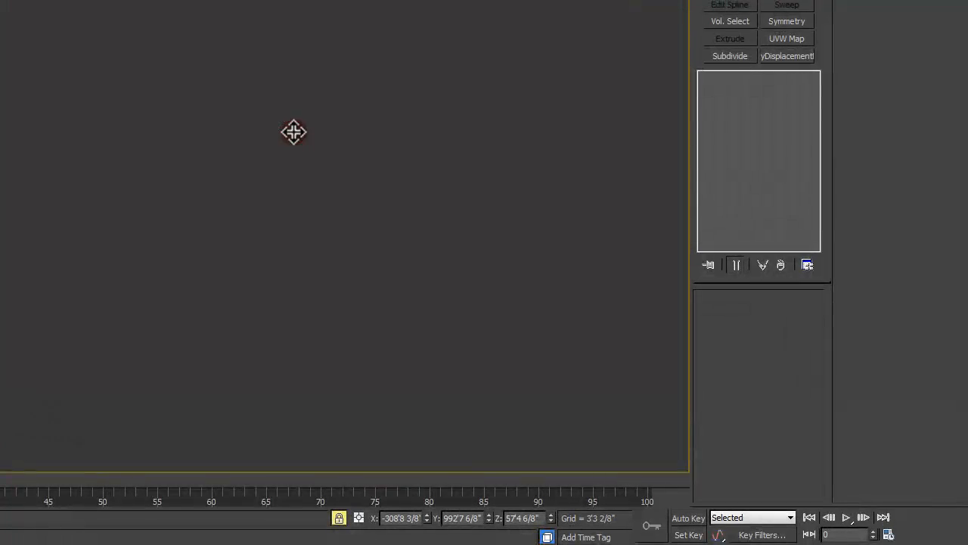
{"action": "key", "text": "F3"}
{"action": "middle_click_drag", "start_coordinate": [171, 214], "coordinate": [195, 178]}
{"action": "left_click", "coordinate": [430, 177]}
{"action": "scroll", "coordinate": [155, 383], "scroll_direction": "up", "scroll_amount": 8}
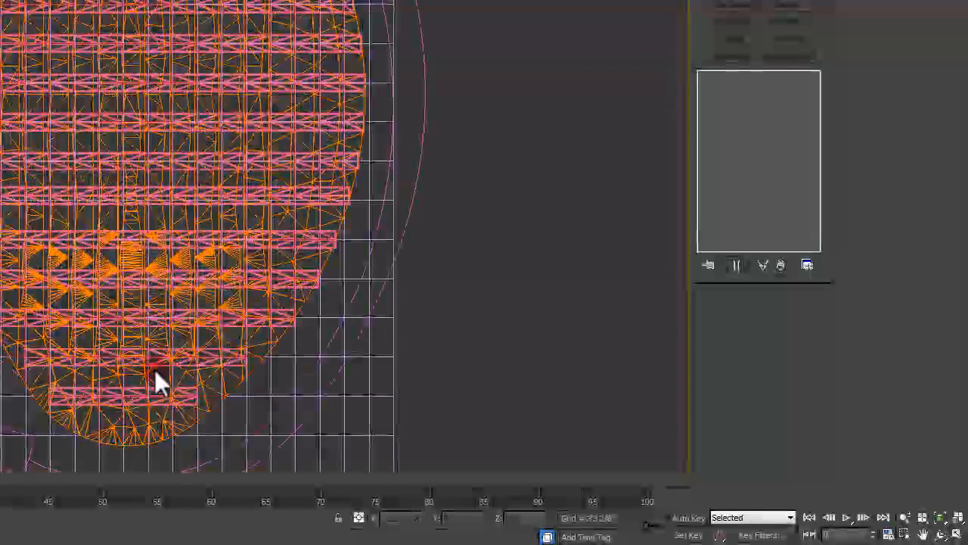
{"action": "scroll", "coordinate": [274, 264], "scroll_direction": "down", "scroll_amount": 6}
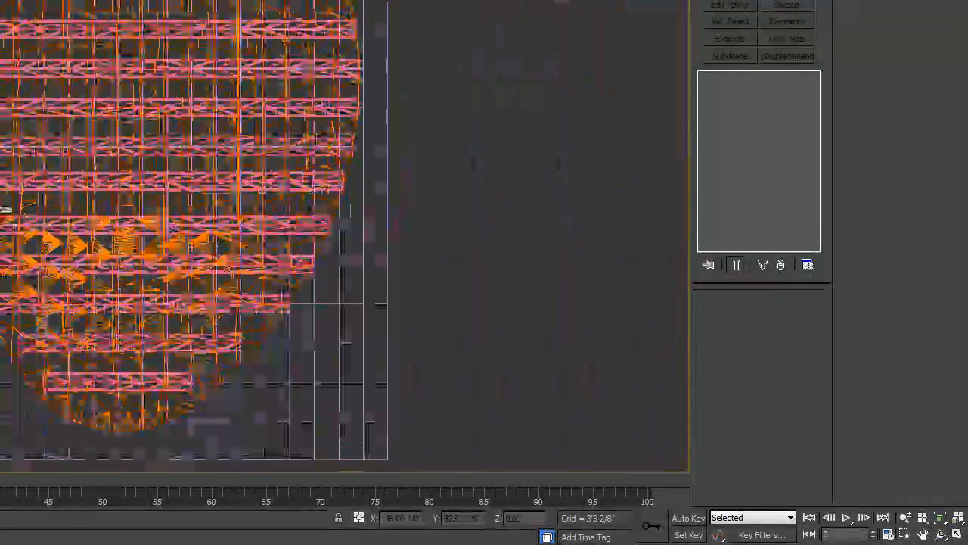
{"action": "scroll", "coordinate": [310, 340], "scroll_direction": "up", "scroll_amount": 5}
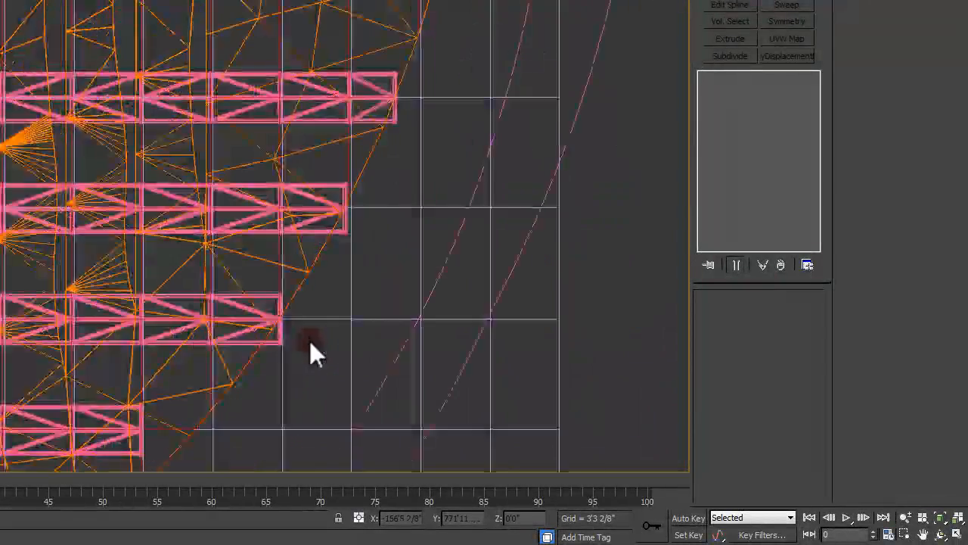
{"action": "scroll", "coordinate": [256, 323], "scroll_direction": "down", "scroll_amount": 5}
{"action": "middle_click_drag", "start_coordinate": [267, 174], "coordinate": [268, 177]}
{"action": "scroll", "coordinate": [268, 270], "scroll_direction": "down", "scroll_amount": 6}
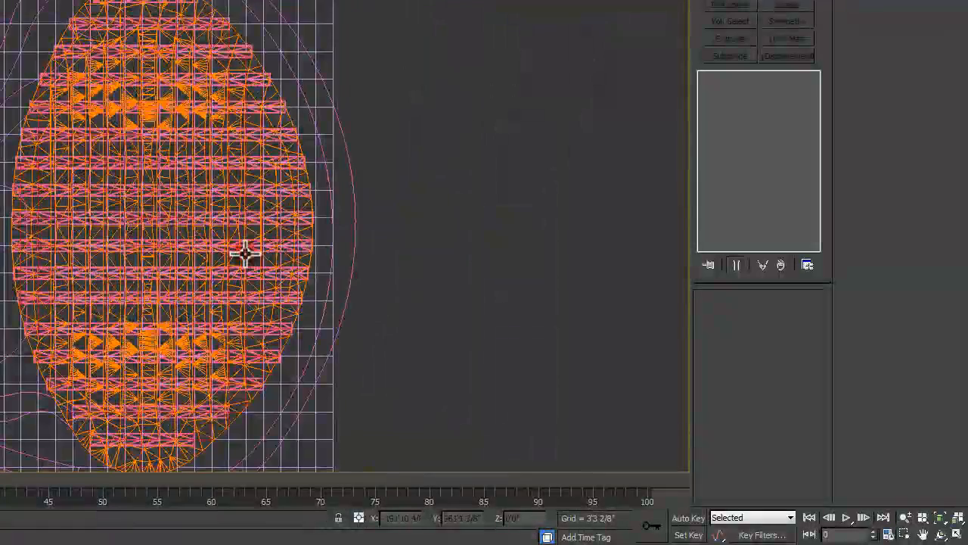
{"action": "middle_click_drag", "start_coordinate": [287, 242], "coordinate": [251, 214]}
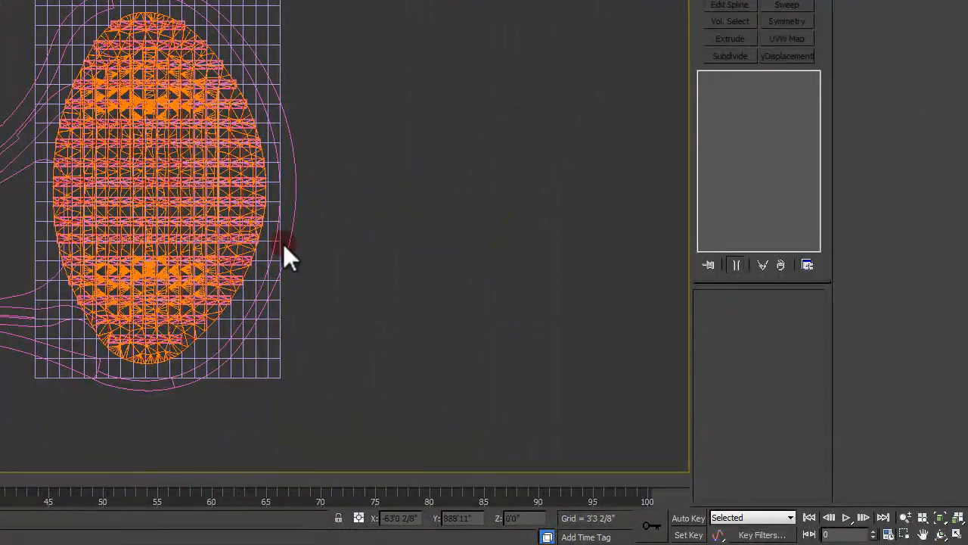
{"action": "middle_click_drag", "start_coordinate": [228, 260], "coordinate": [235, 265]}
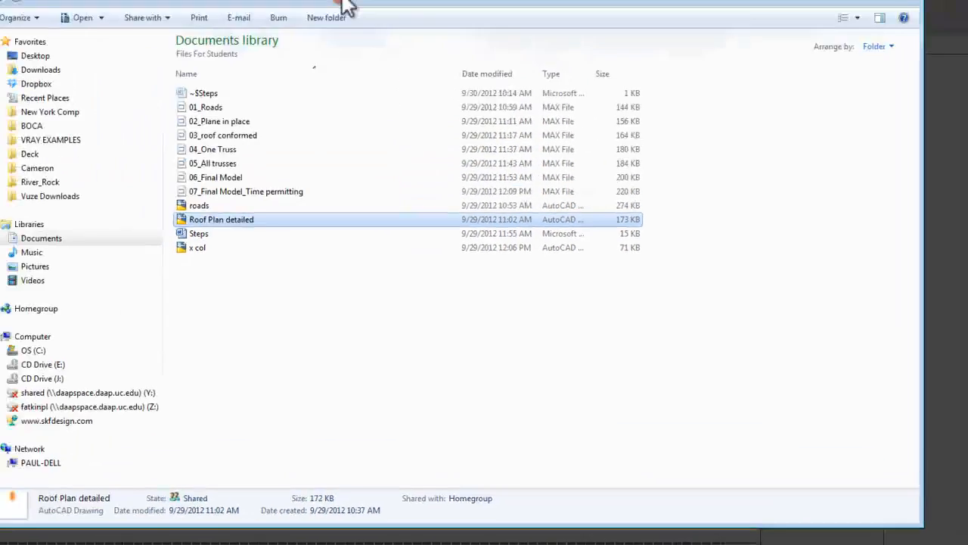
- Switch to Windows Explorer, view the ITC_INTERIOR_HIGH reference image in the 03 Application of Concepts Images folder, and return to the model
{"action": "left_click", "coordinate": [380, 29]}
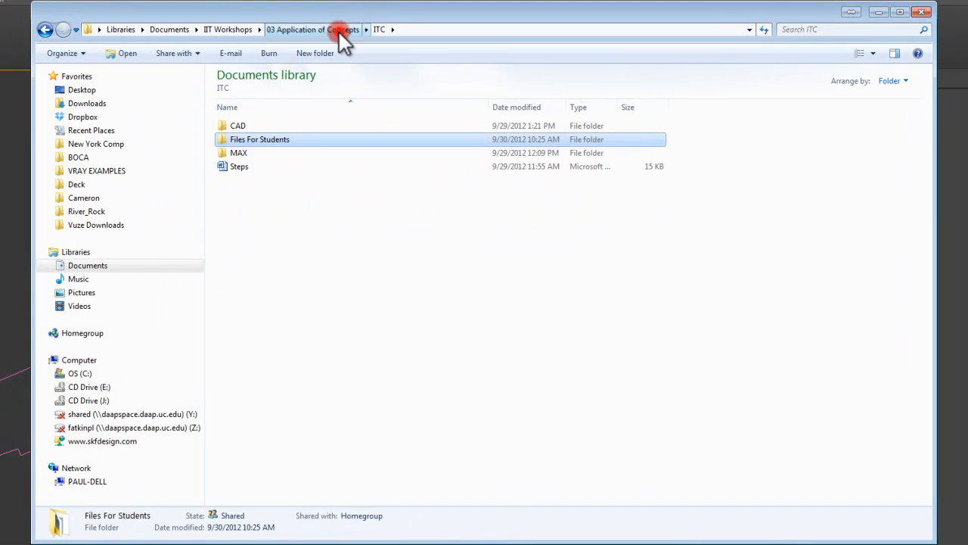
{"action": "left_click", "coordinate": [339, 31]}
{"action": "double_click", "coordinate": [277, 155]}
{"action": "left_click", "coordinate": [277, 142]}
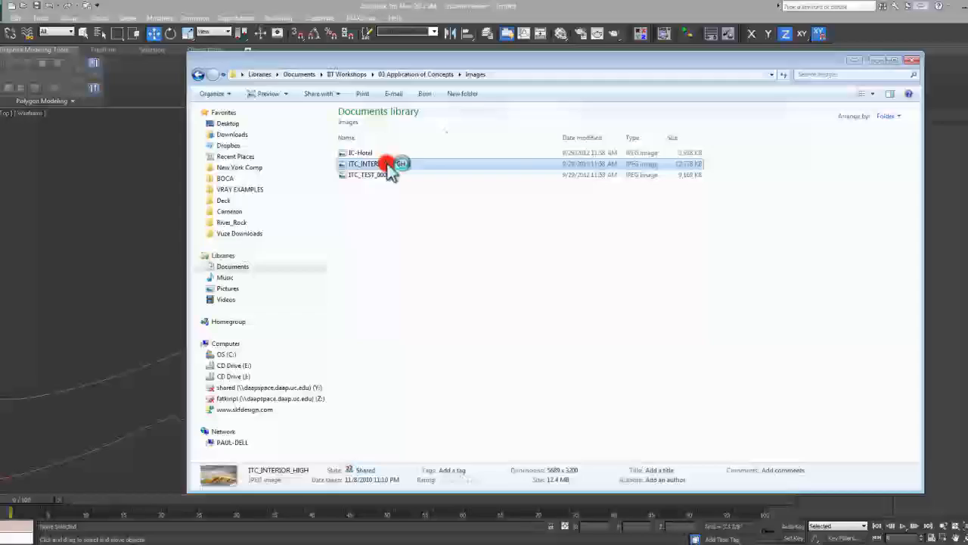
{"action": "double_click", "coordinate": [387, 165]}
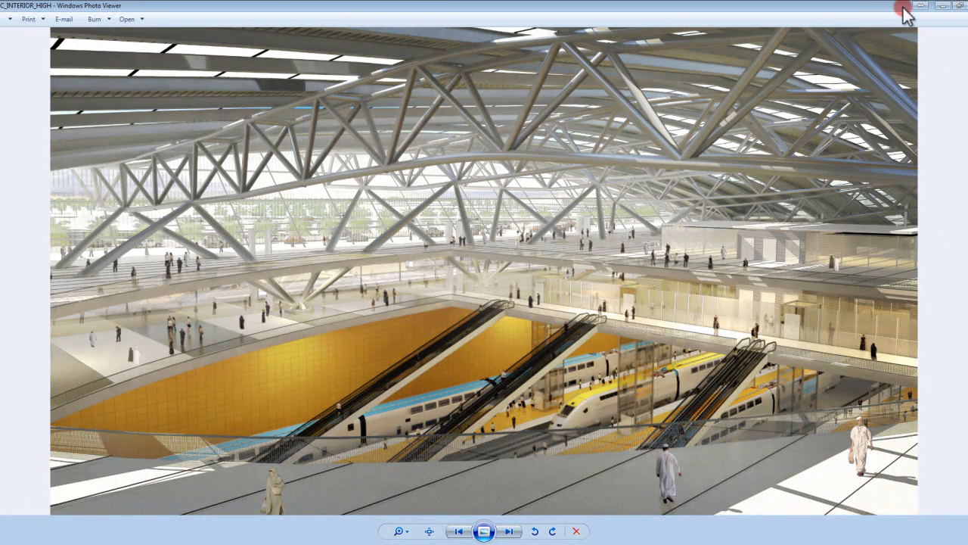
{"action": "left_click", "coordinate": [959, 5]}
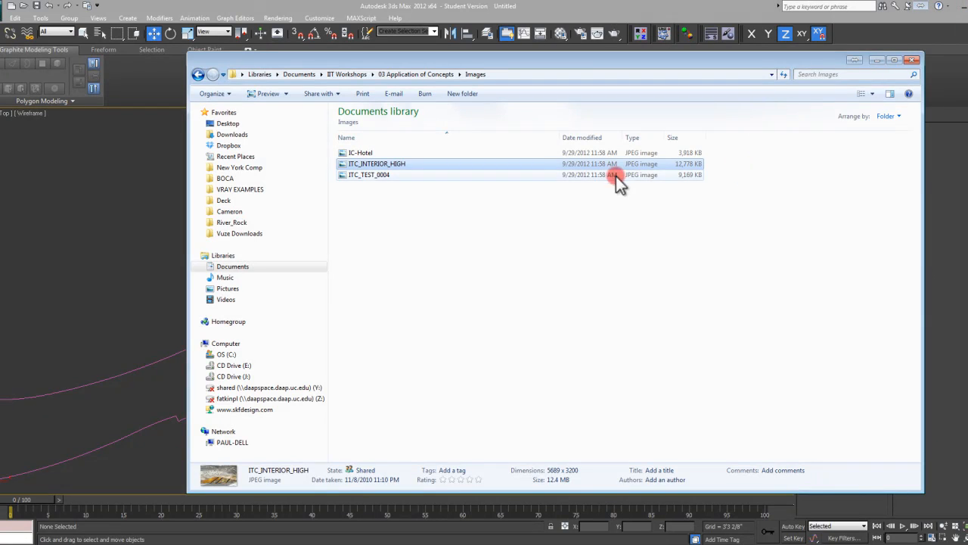
{"action": "left_click", "coordinate": [876, 60]}
- Hide the rectangular grid plane surrounding the elliptical roof
{"action": "middle_click_drag", "start_coordinate": [540, 310], "coordinate": [536, 348], "text": "alt"}
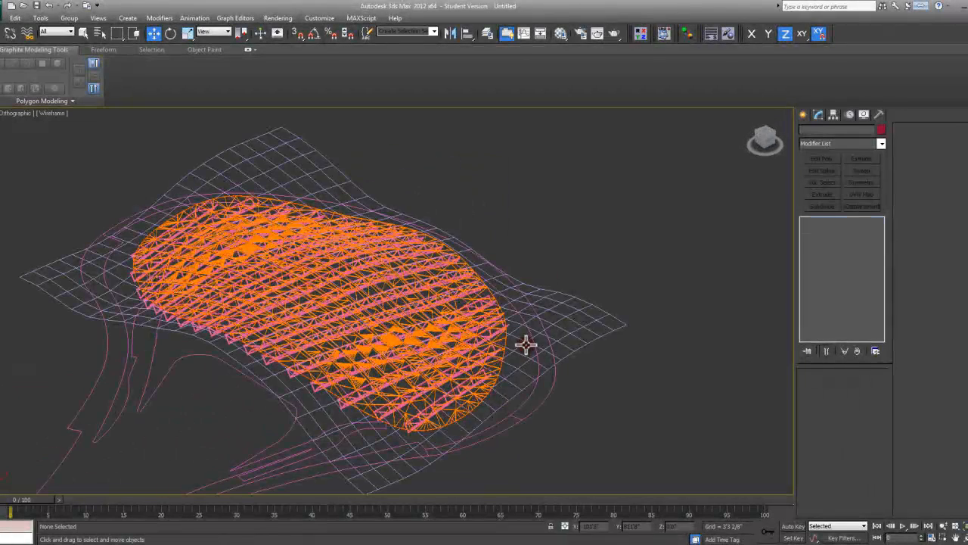
{"action": "left_click", "coordinate": [526, 344]}
{"action": "right_click", "coordinate": [526, 344]}
{"action": "left_click", "coordinate": [572, 313]}
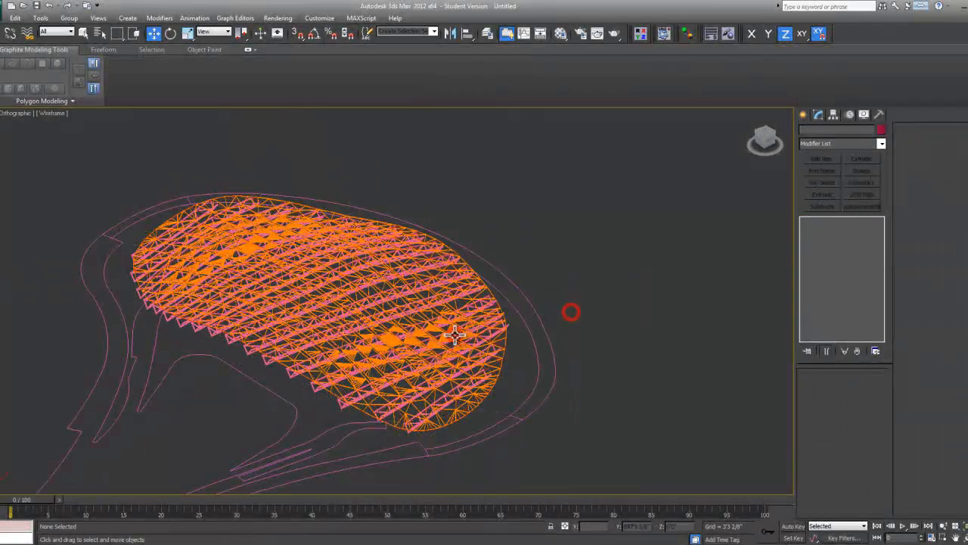
- Hide Plane002, the red surface that overlaps the roof and trusses
{"action": "scroll", "coordinate": [360, 401], "scroll_direction": "up", "scroll_amount": 4}
{"action": "scroll", "coordinate": [359, 401], "scroll_direction": "up", "scroll_amount": 3}
{"action": "right_click", "coordinate": [356, 345]}
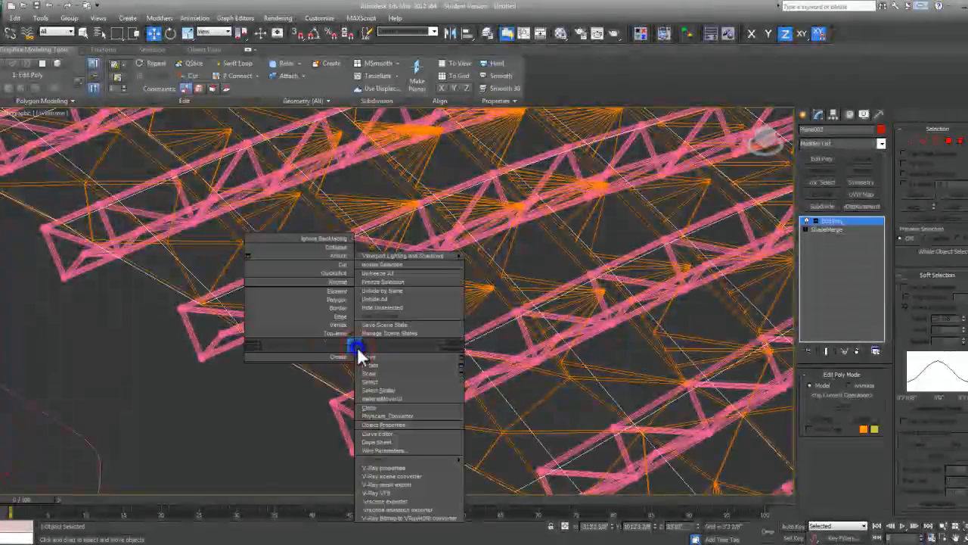
{"action": "left_click", "coordinate": [399, 317]}
- Examine the shaded roof and trusses in perspective, orthographic and front views to check how the trusses sit beneath the roof
{"action": "scroll", "coordinate": [431, 276], "scroll_direction": "down", "scroll_amount": 5}
{"action": "mouse_move", "coordinate": [432, 280]}
{"action": "middle_mouse_down"}
{"action": "mouse_move", "coordinate": [436, 315]}
{"action": "mouse_move", "coordinate": [459, 301]}
{"action": "mouse_move", "coordinate": [415, 300]}
{"action": "mouse_move", "coordinate": [478, 360]}
{"action": "mouse_move", "coordinate": [392, 341]}
{"action": "mouse_move", "coordinate": [393, 324]}
{"action": "mouse_move", "coordinate": [475, 317]}
{"action": "mouse_move", "coordinate": [495, 326]}
{"action": "mouse_move", "coordinate": [392, 284]}
{"action": "mouse_move", "coordinate": [446, 301]}
{"action": "mouse_move", "coordinate": [432, 295]}
{"action": "mouse_move", "coordinate": [509, 284]}
{"action": "mouse_move", "coordinate": [402, 280]}
{"action": "mouse_move", "coordinate": [406, 296]}
{"action": "mouse_move", "coordinate": [519, 305]}
{"action": "mouse_move", "coordinate": [401, 314]}
{"action": "middle_mouse_up"}
{"action": "key", "text": "F3"}
{"action": "key", "text": "p"}
{"action": "scroll", "coordinate": [417, 300], "scroll_direction": "down", "scroll_amount": 5}
{"action": "scroll", "coordinate": [386, 289], "scroll_direction": "up", "scroll_amount": 6}
{"action": "scroll", "coordinate": [432, 296], "scroll_direction": "down", "scroll_amount": 8}
{"action": "scroll", "coordinate": [519, 305], "scroll_direction": "down", "scroll_amount": 8}
{"action": "key", "text": "u"}
{"action": "scroll", "coordinate": [547, 253], "scroll_direction": "up", "scroll_amount": 6}
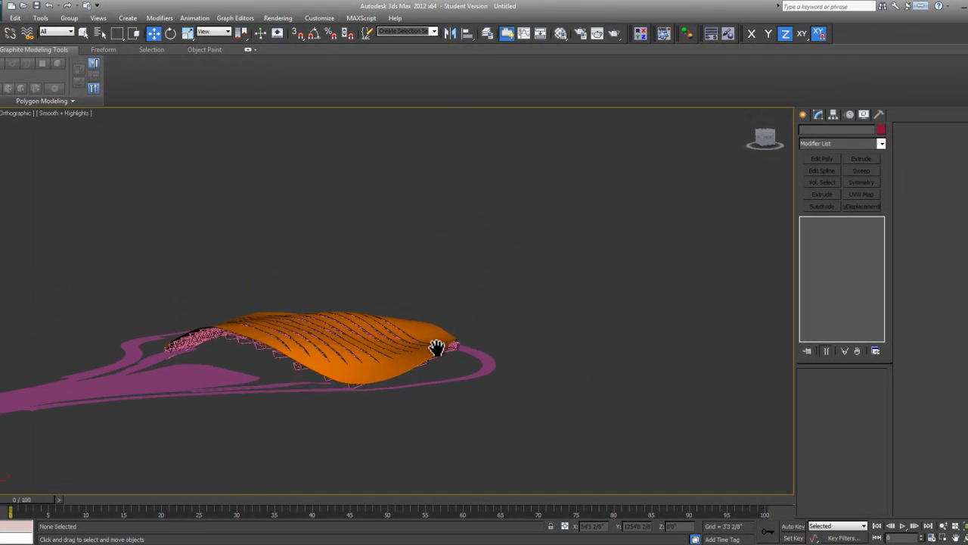
{"action": "key", "text": "f"}
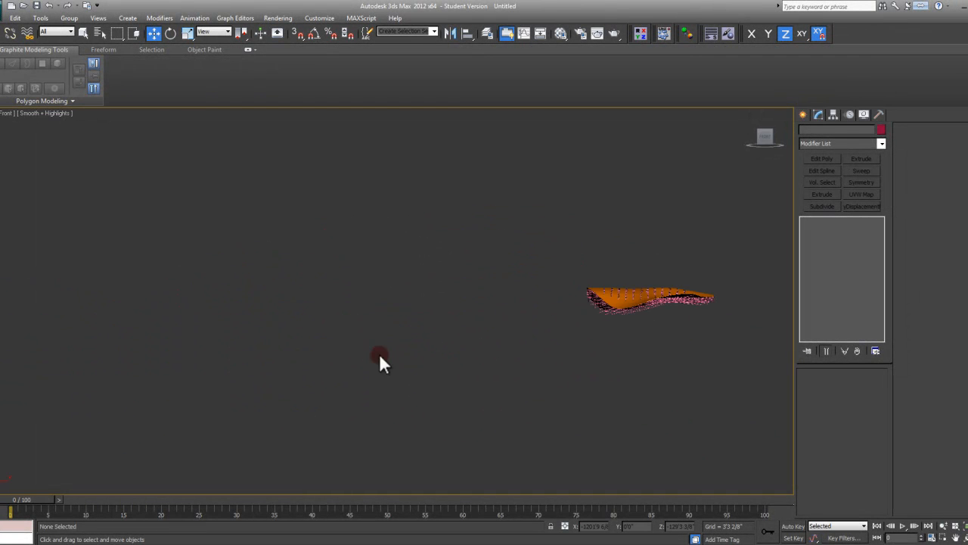
{"action": "middle_click_drag", "start_coordinate": [378, 361], "coordinate": [204, 363]}
{"action": "scroll", "coordinate": [573, 329], "scroll_direction": "up", "scroll_amount": 6}
{"action": "scroll", "coordinate": [575, 333], "scroll_direction": "down", "scroll_amount": 2}
{"action": "middle_click_drag", "start_coordinate": [575, 333], "coordinate": [523, 335]}
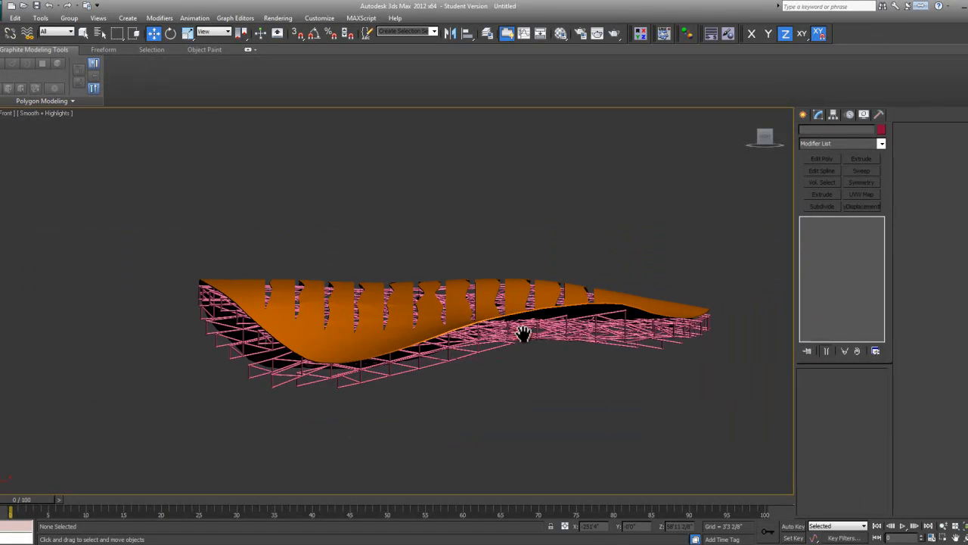